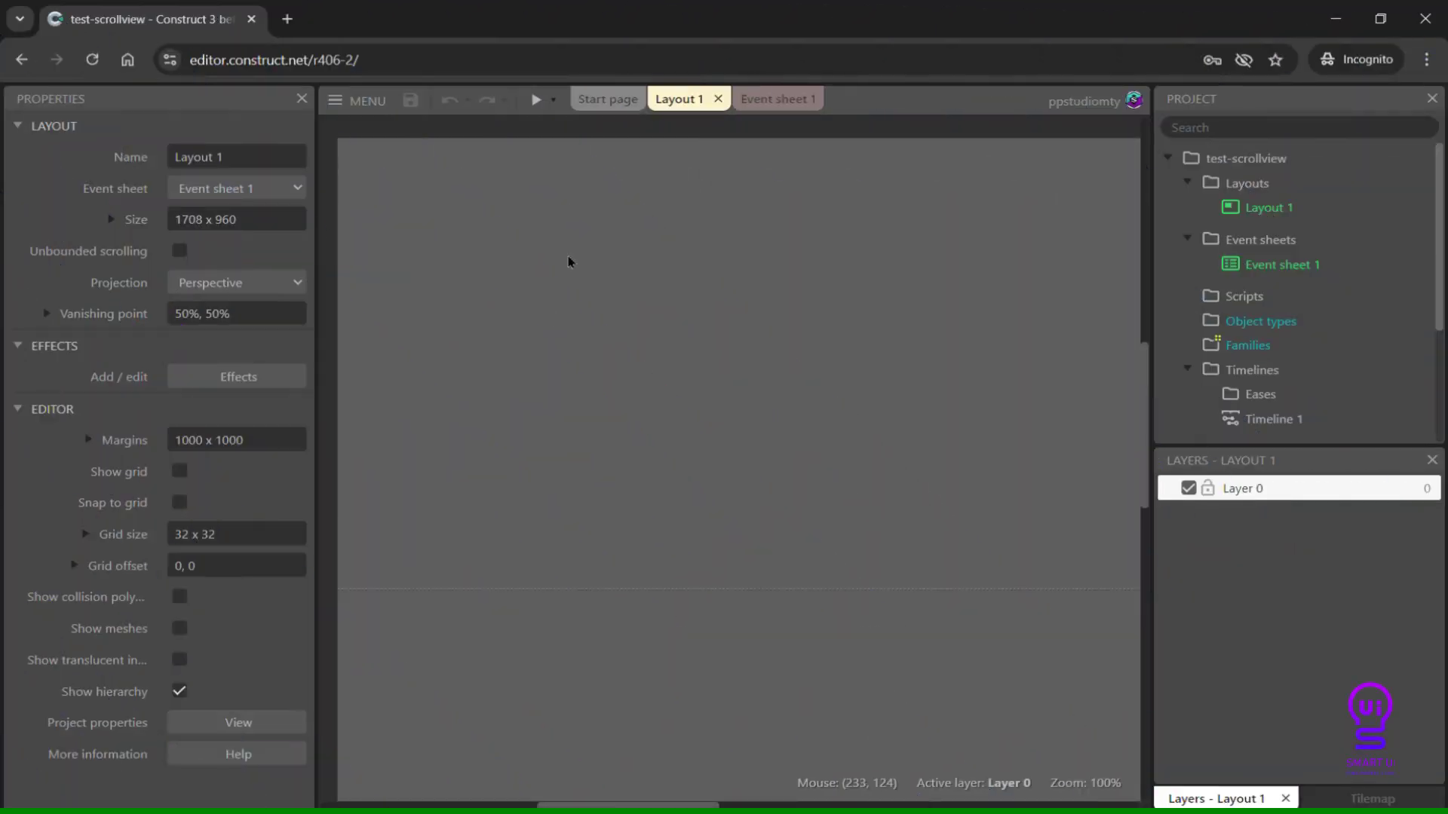
Insert the Smart UI plugin from the Input category as a new object type
right_click(568, 261)
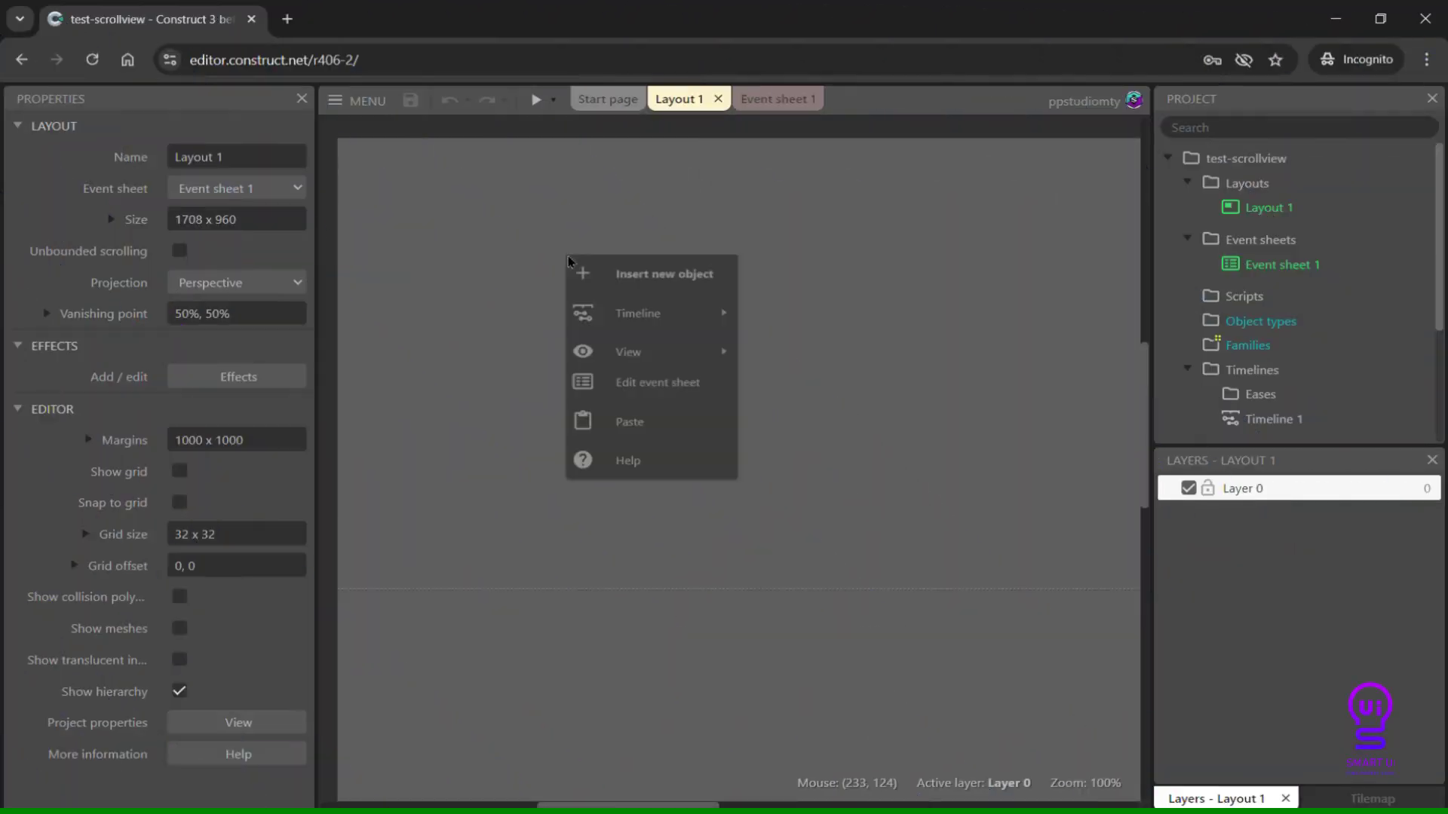
left_click(627, 281)
scroll(792, 394, "down", 3)
scroll(904, 419, "down", 2)
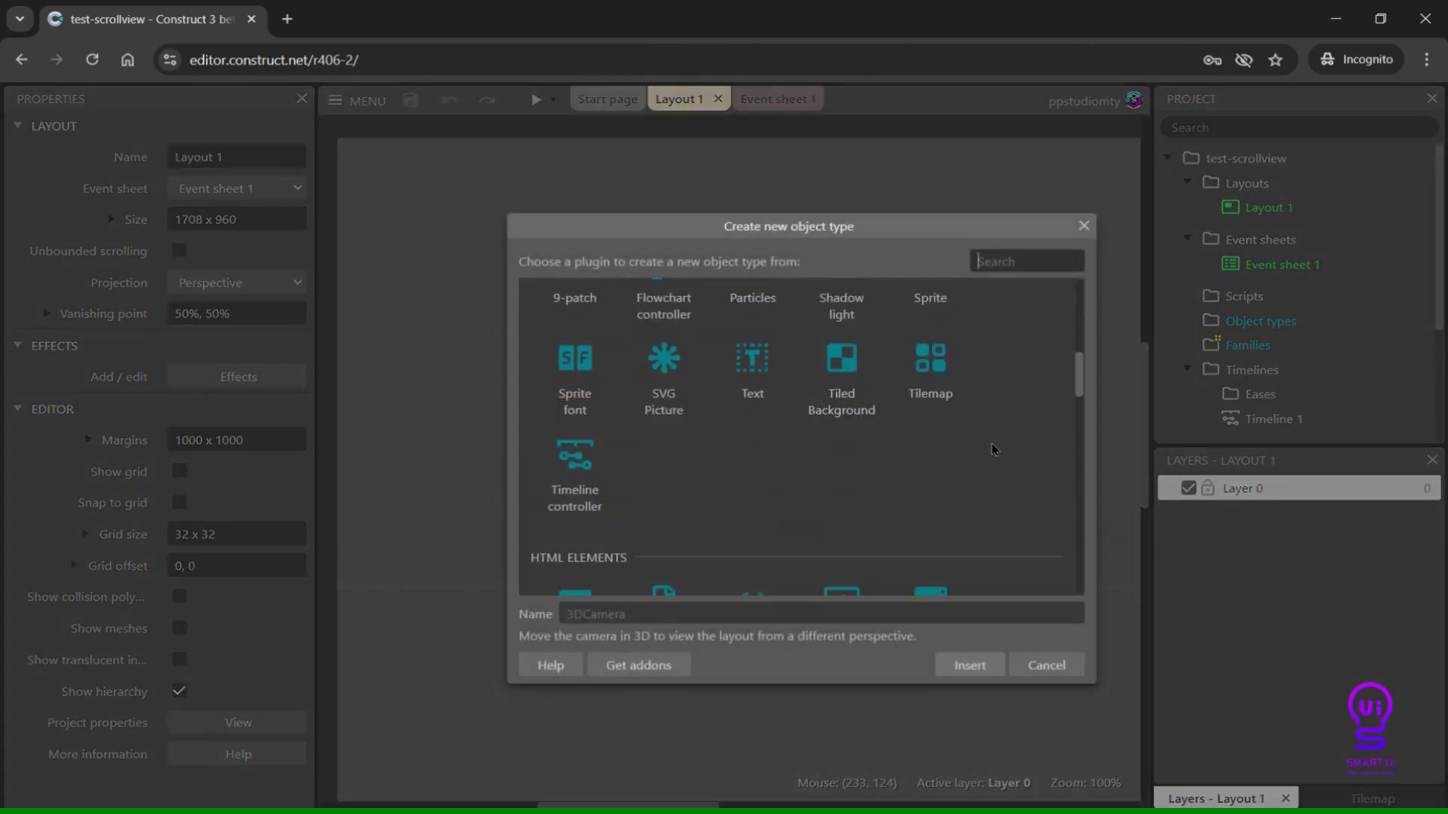
scroll(984, 447, "down", 3)
scroll(984, 447, "down", 3)
scroll(972, 430, "up", 1)
left_click(840, 393)
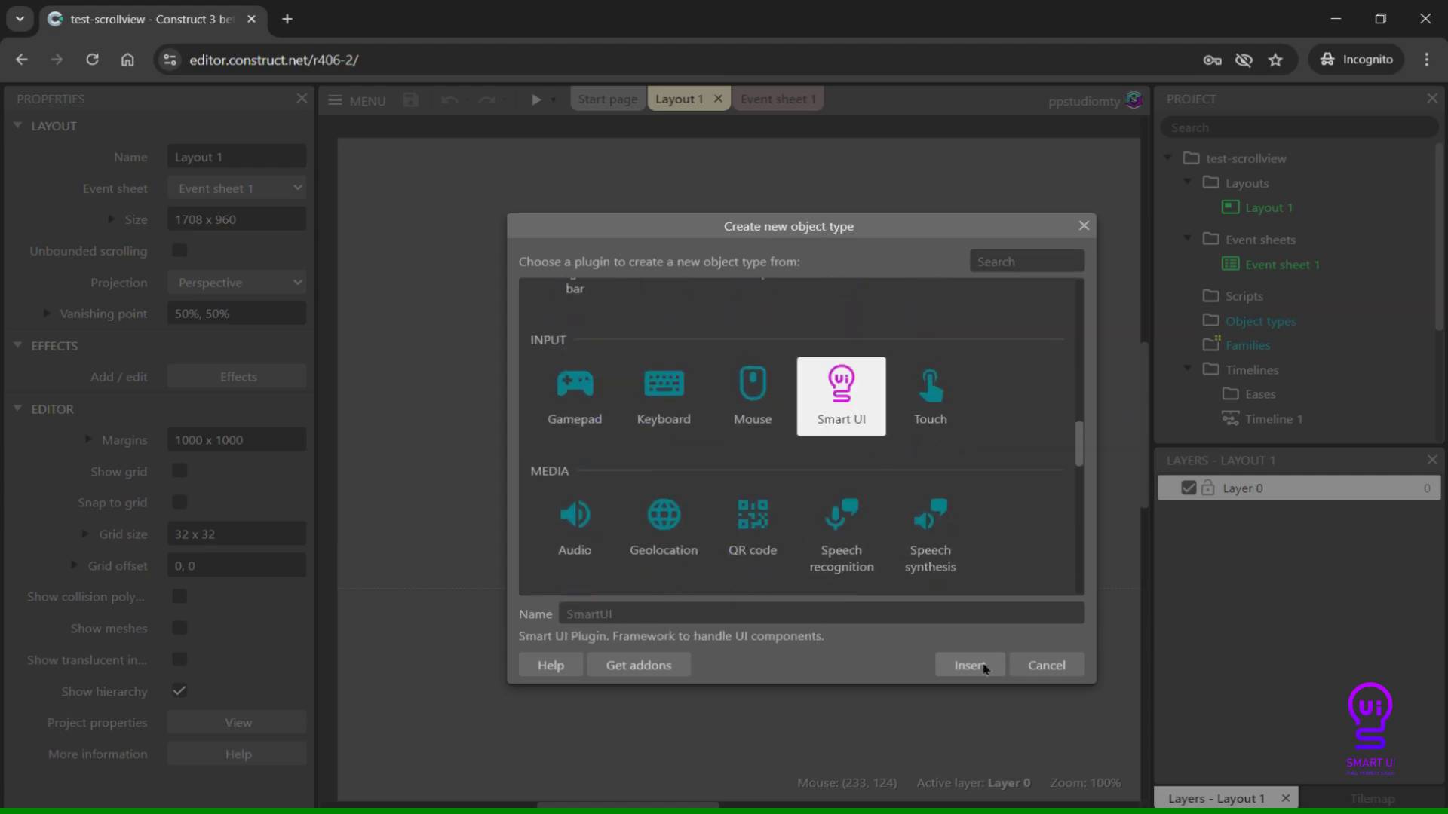
left_click(969, 665)
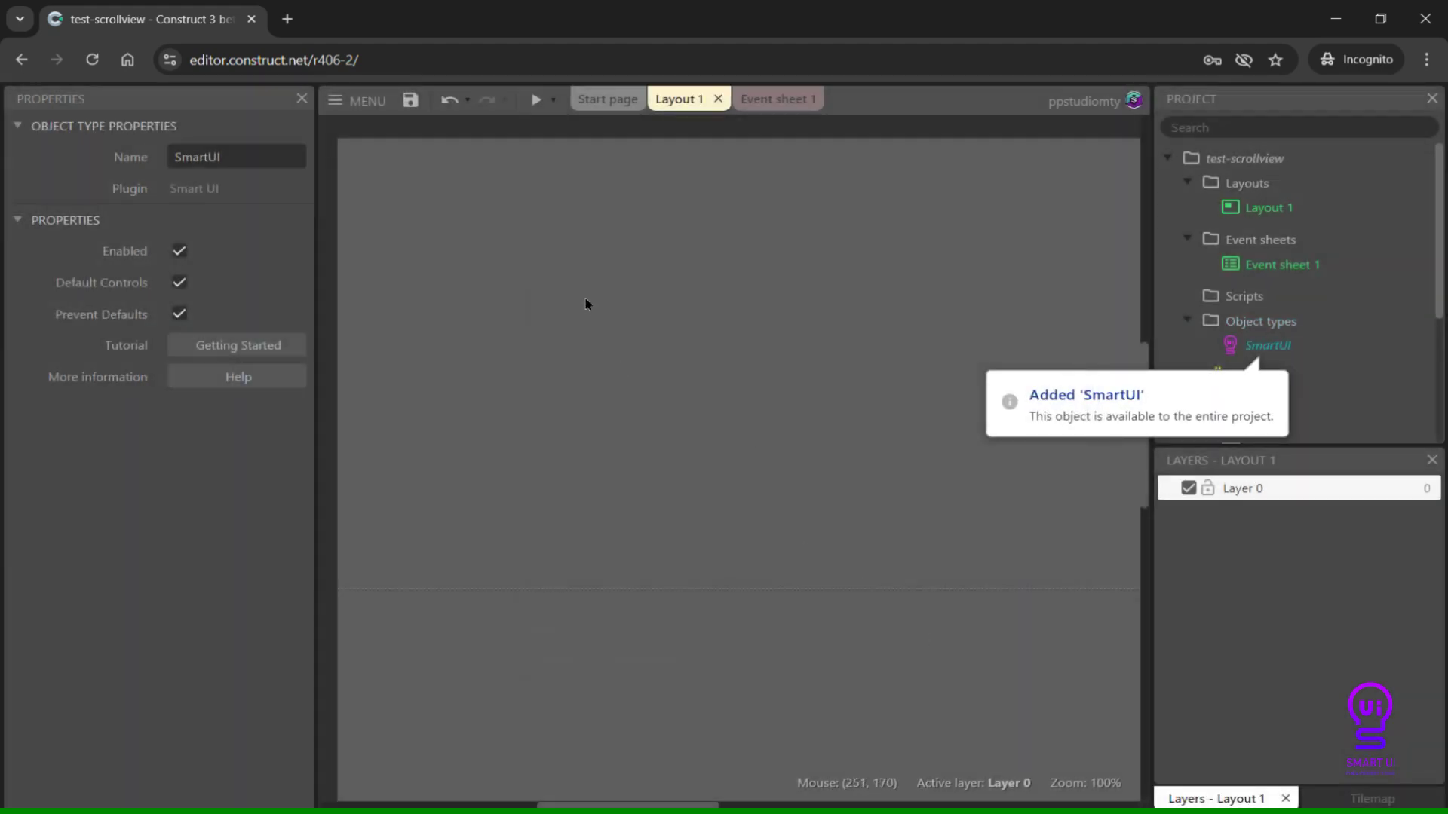
Add a 9-patch with a loaded image near the top-left, sized about 289 by 297
right_click(584, 298)
left_click(656, 316)
scroll(726, 390, "down", 2)
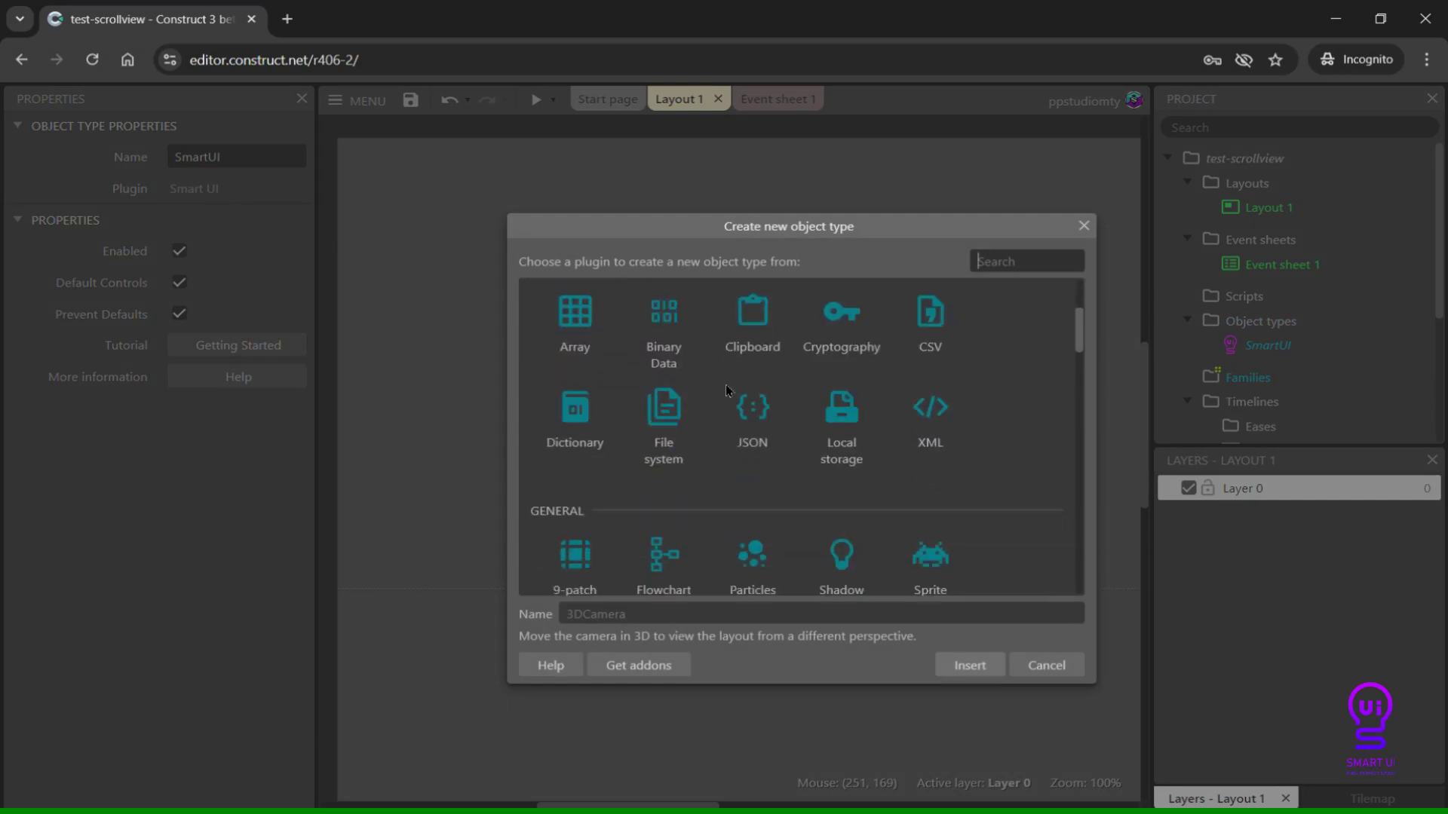
scroll(727, 391, "down", 2)
left_click(574, 469)
left_click(970, 665)
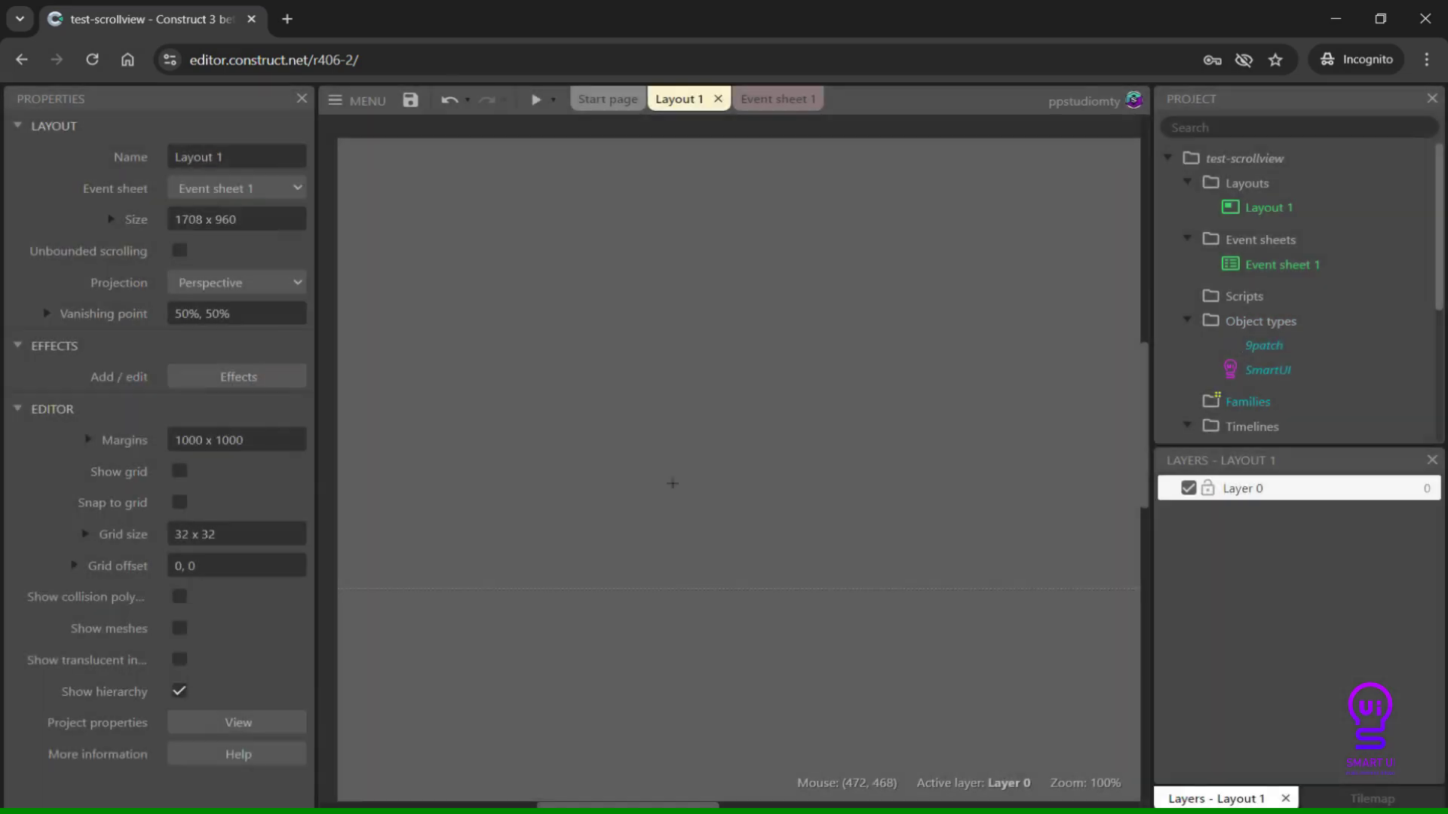
left_click(489, 274)
left_click(333, 147)
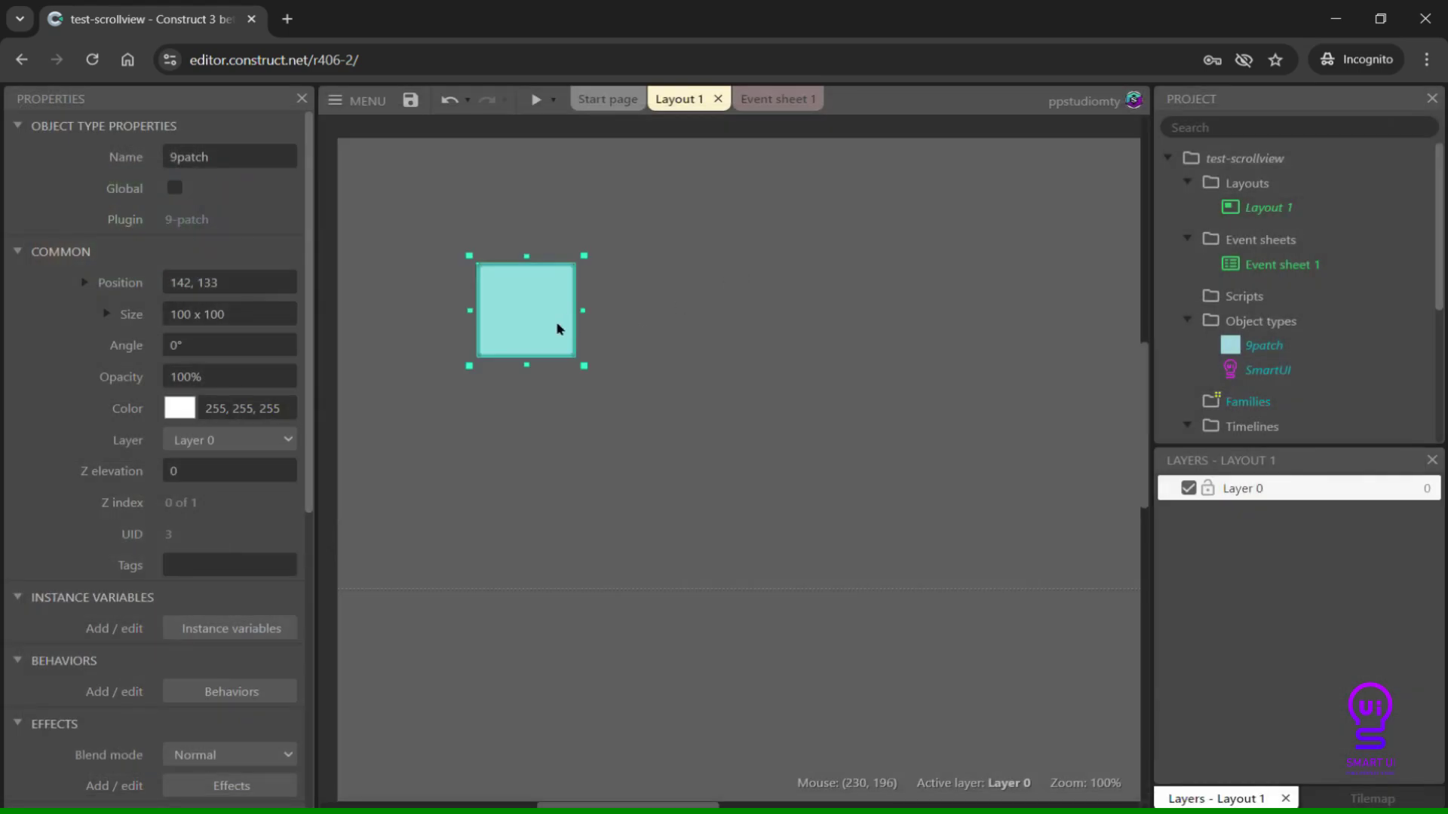
left_click_drag(555, 322, 481, 249)
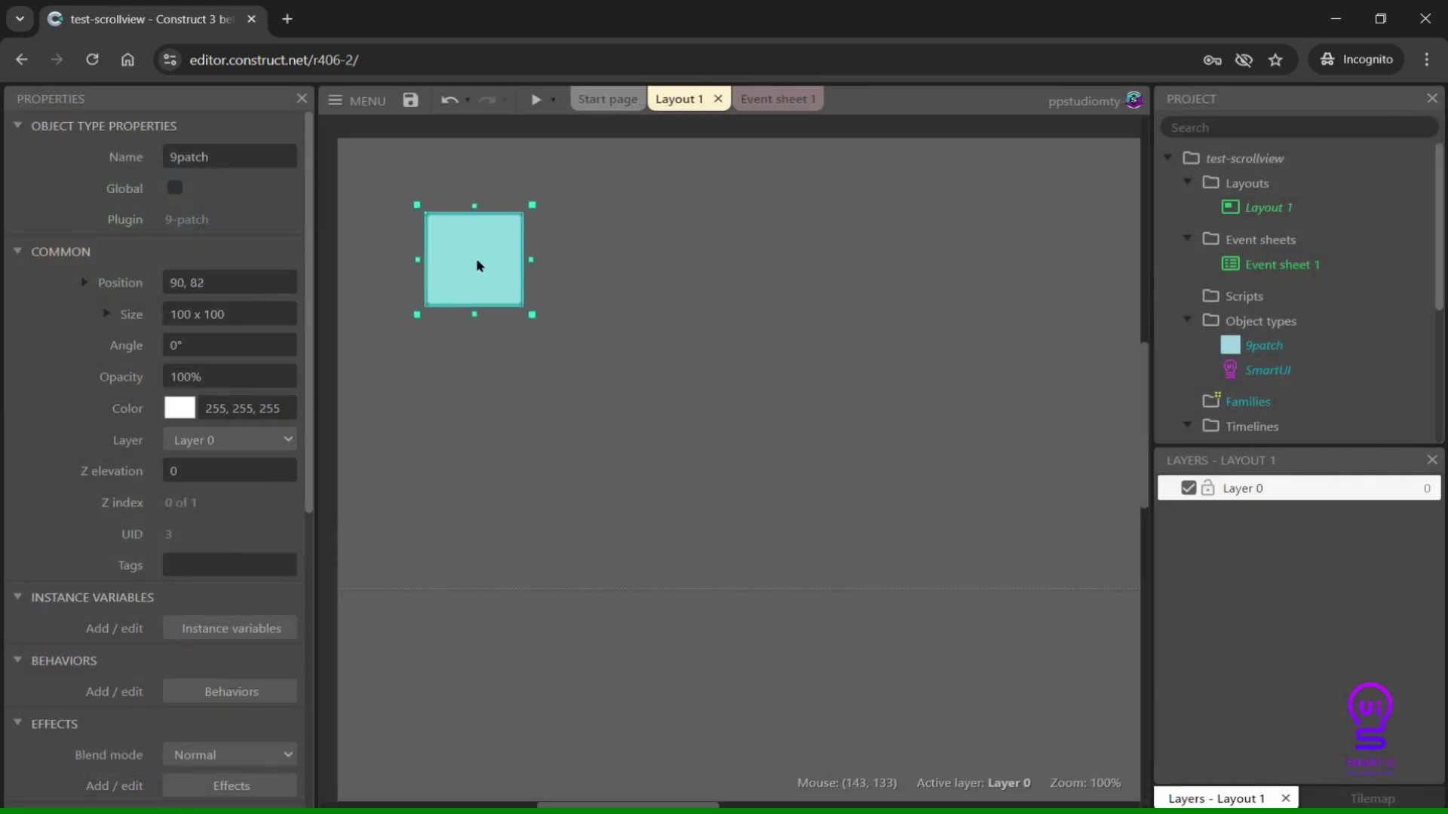
mouse_move(516, 314)
left_mouse_down()
mouse_move(712, 432)
mouse_move(704, 520)
left_mouse_up()
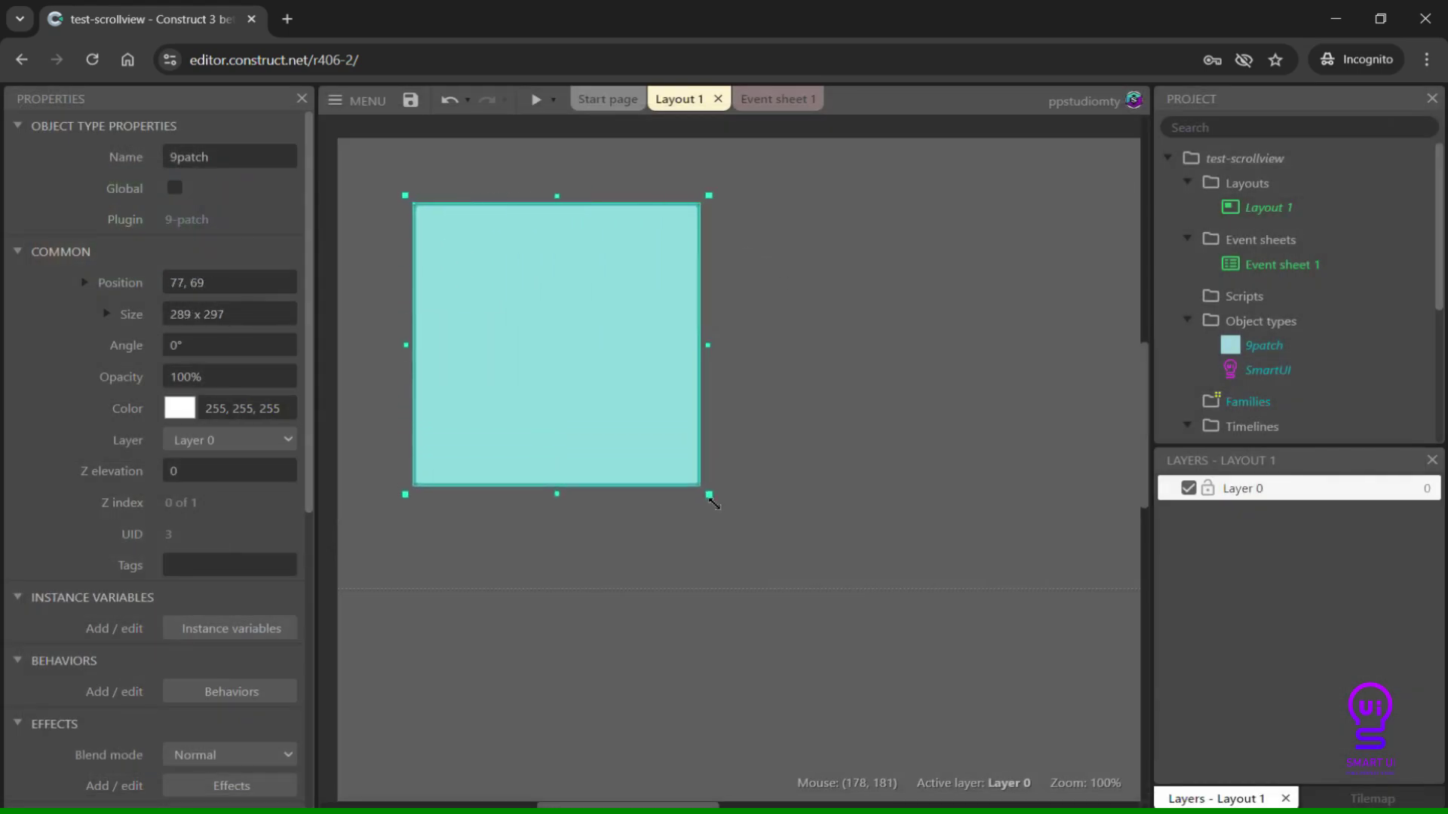
Add the ScrollView behavior to the 9-patch box
left_click(231, 690)
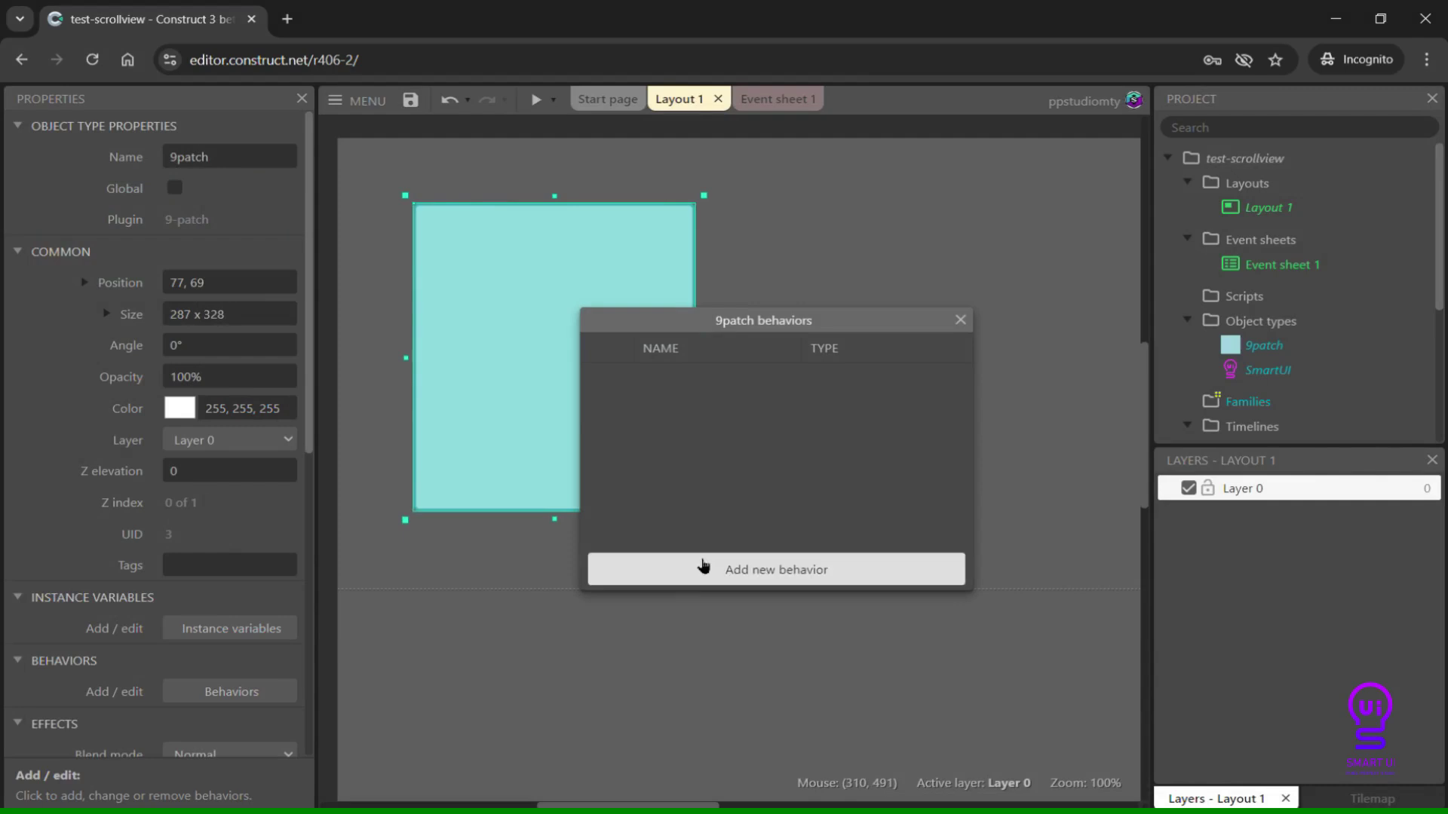
left_click(776, 568)
scroll(809, 426, "down", 3)
scroll(808, 427, "down", 3)
scroll(809, 427, "down", 3)
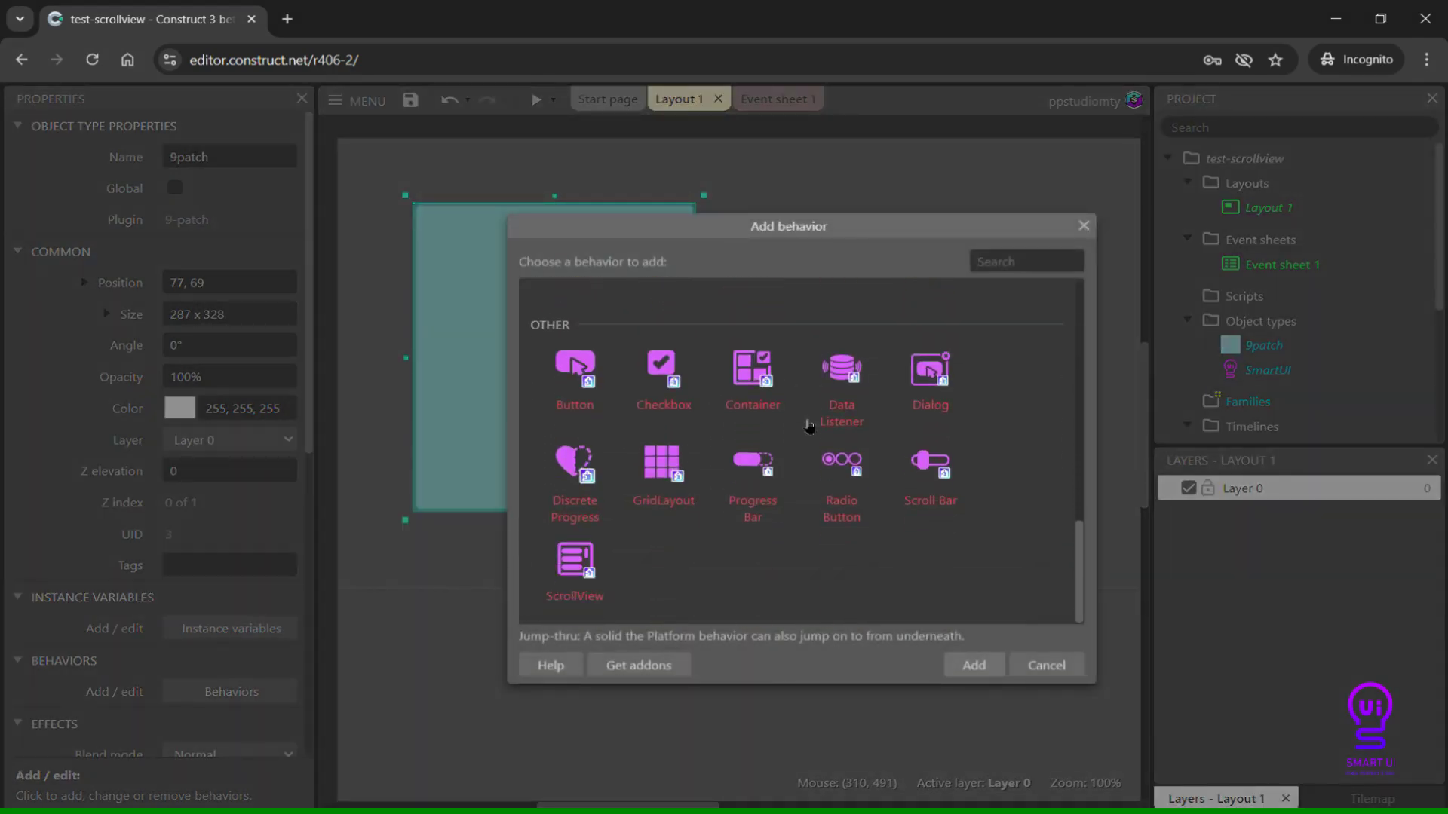
left_click(575, 571)
left_click(974, 665)
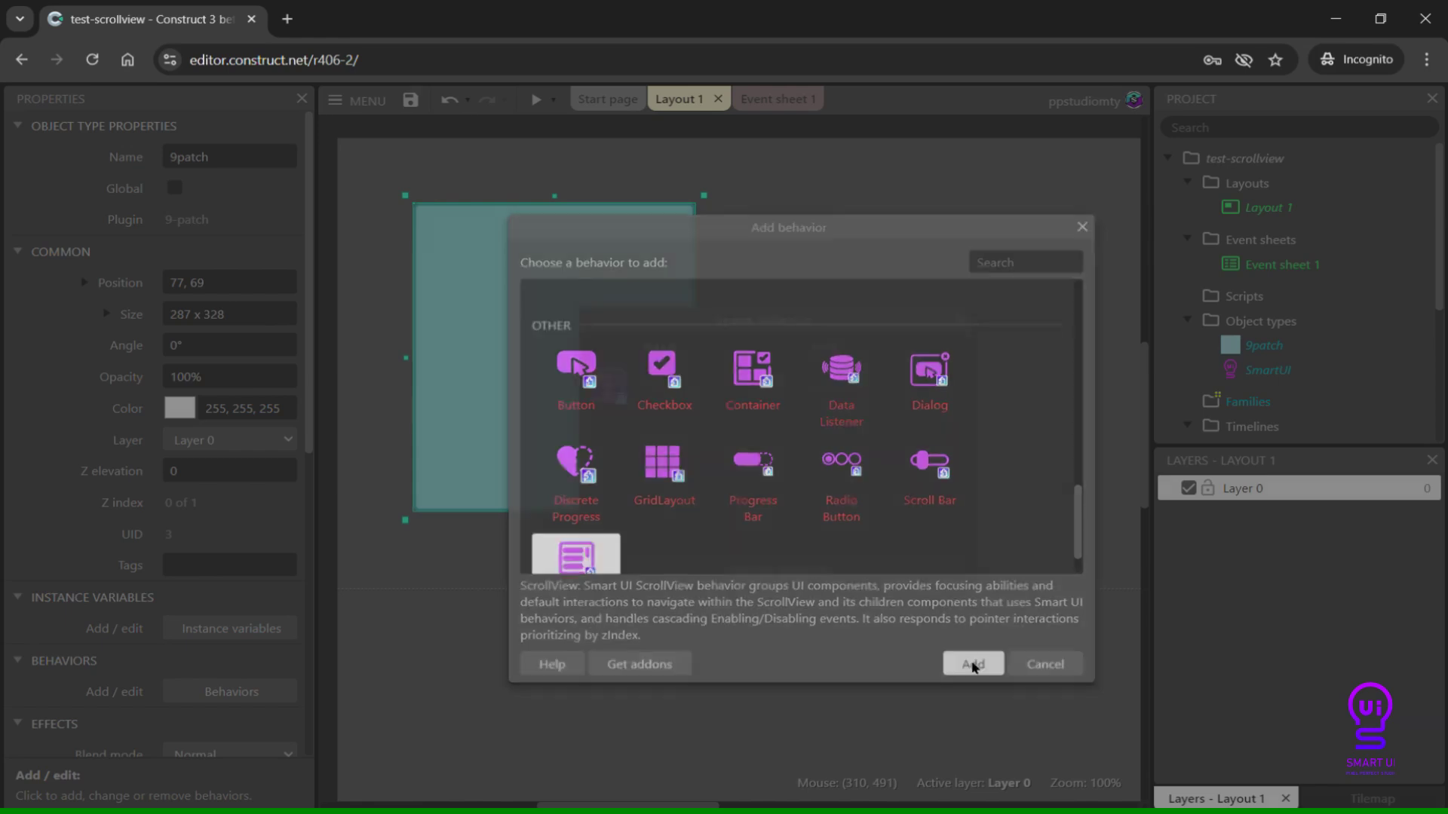
left_click(960, 320)
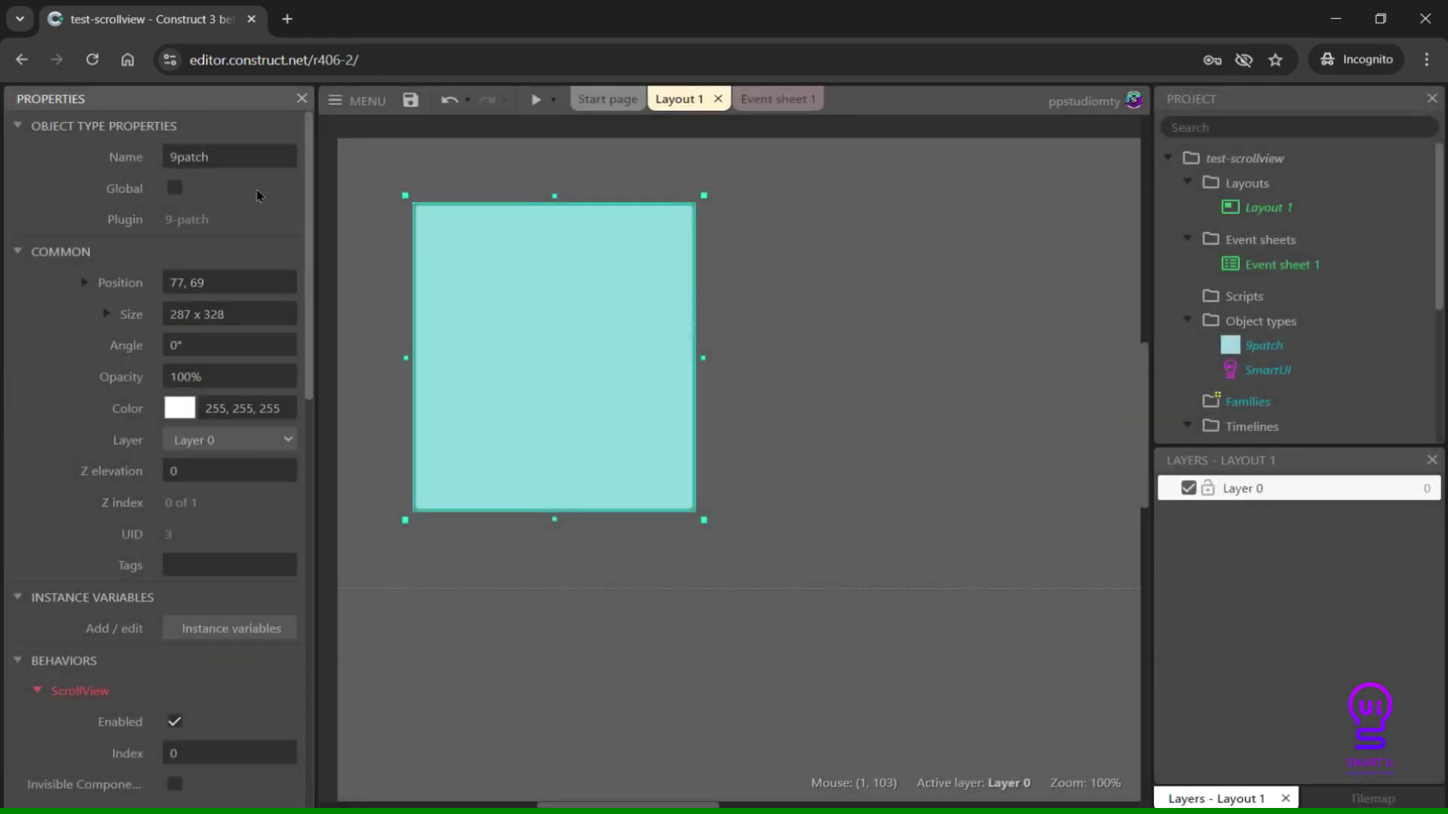
Rename the 9-patch object type to ScrollViewContainer and edit the ScrollView Name
double_click(188, 157)
type("ScrollViewContainer")
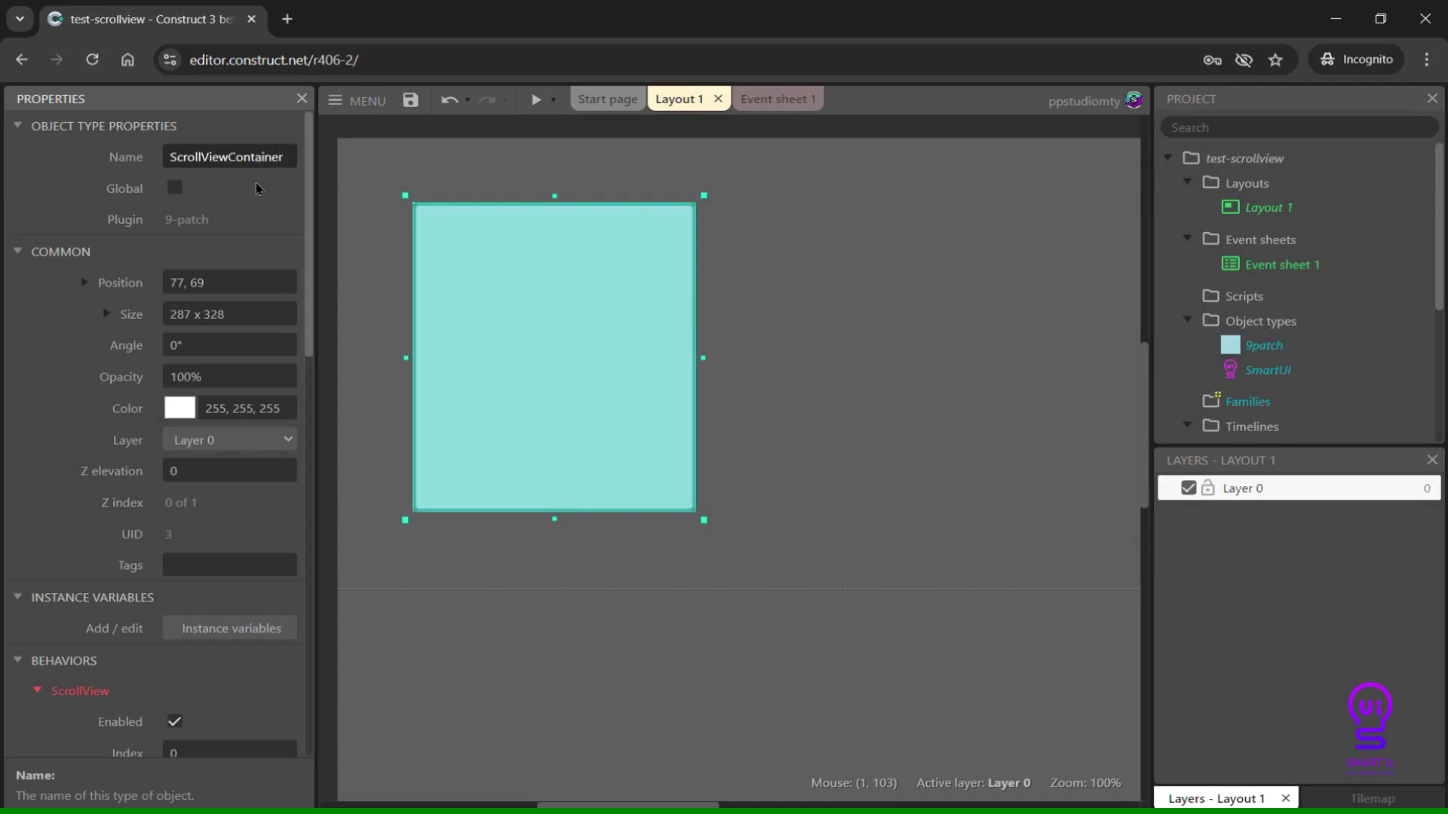
key("Return")
scroll(251, 371, "down", 4)
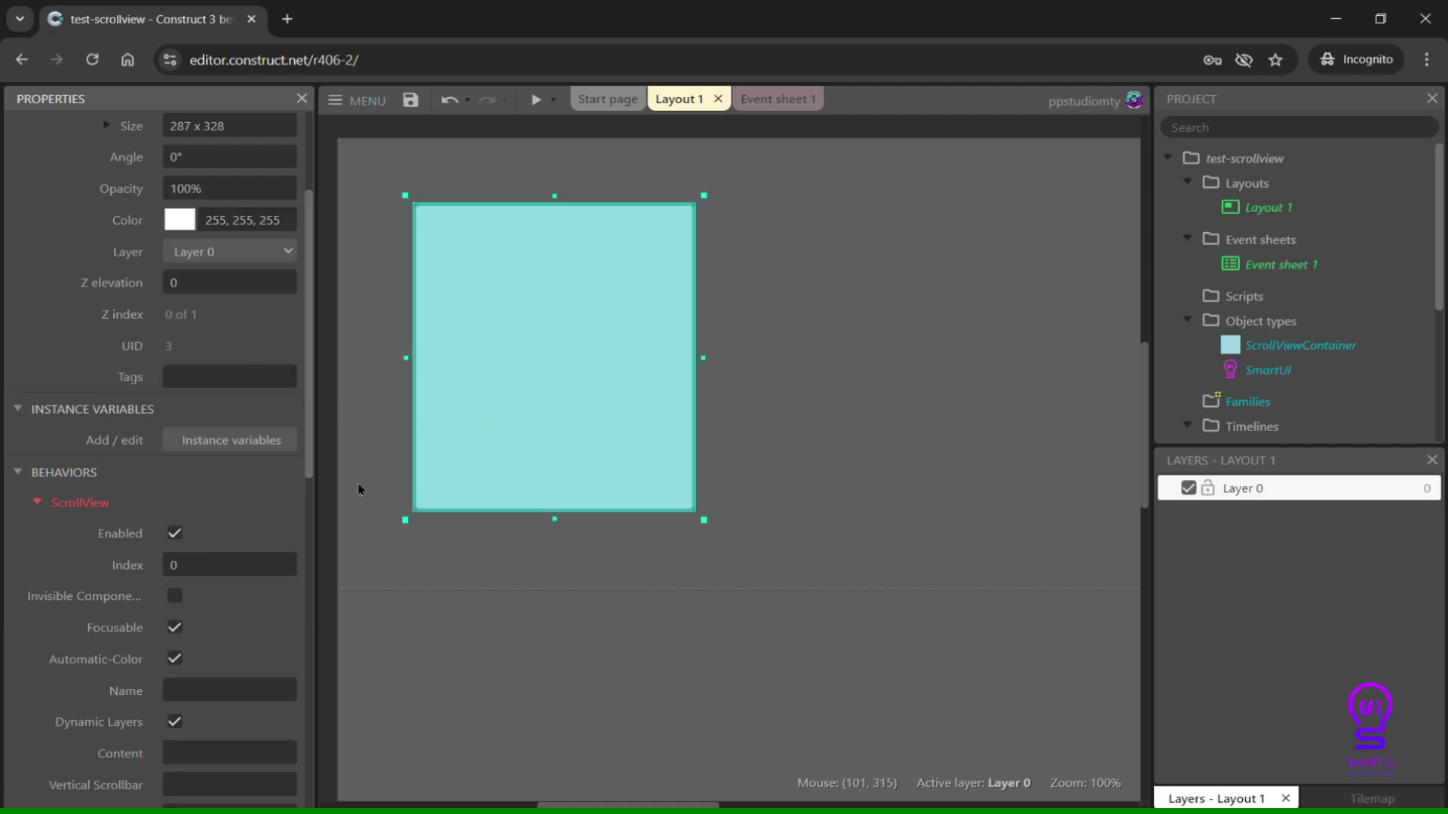
scroll(258, 544, "down", 4)
left_click(232, 502)
type("scrollview")
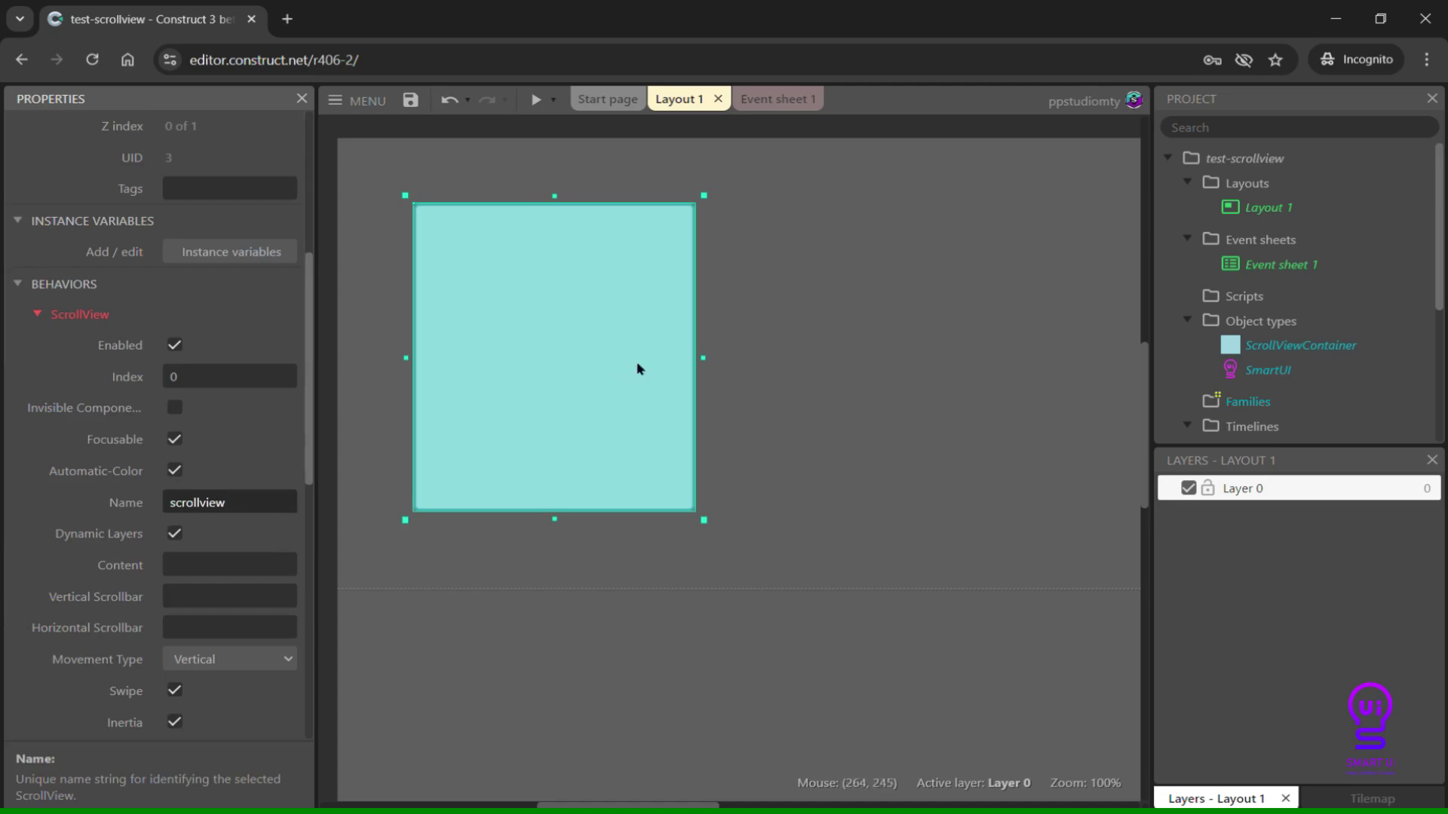
left_click(762, 358)
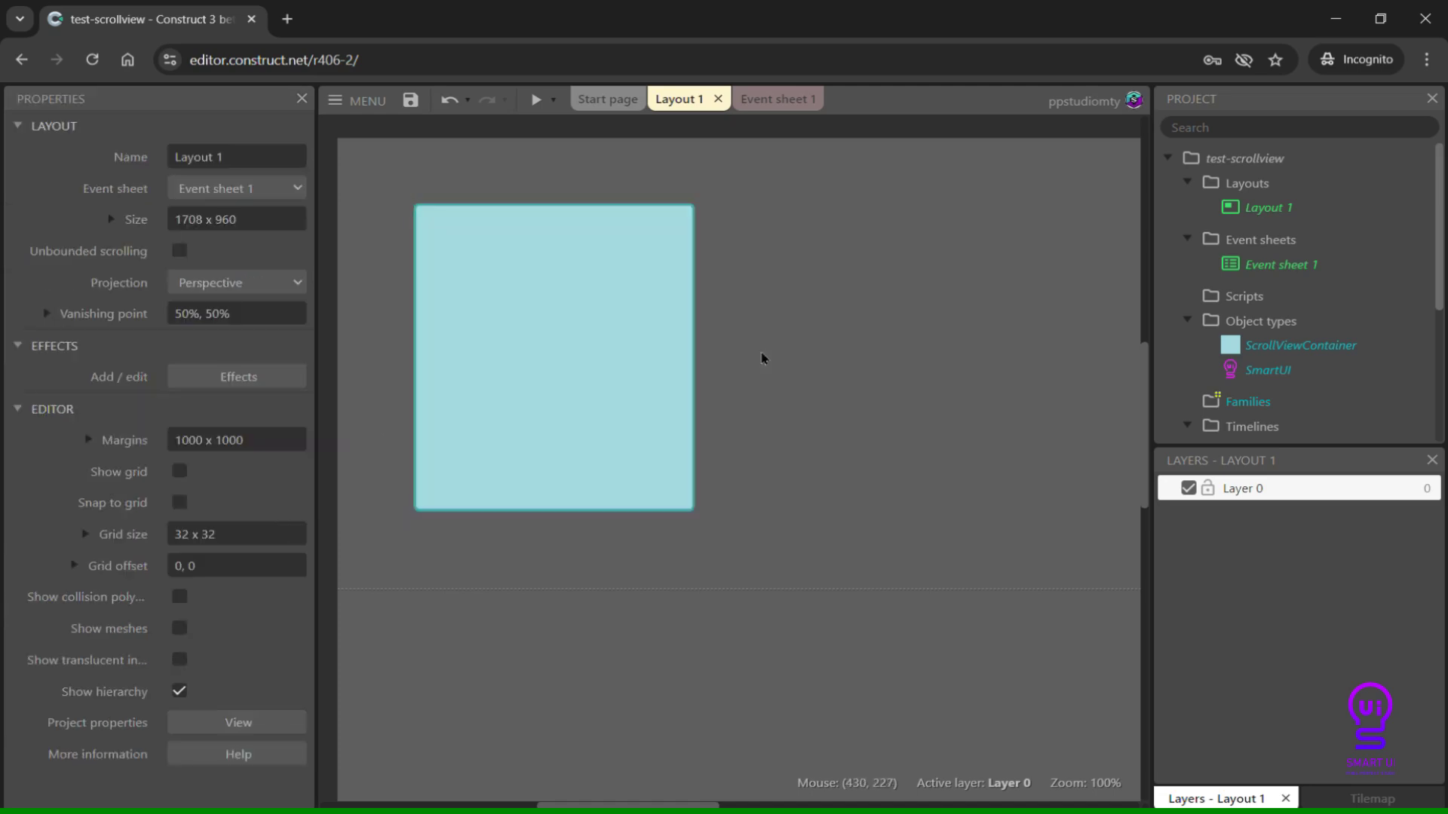
Add a Sprite with the Kenney block-castle image over the container's lower right
right_click(764, 359)
left_click(837, 373)
scroll(850, 435, "down", 3)
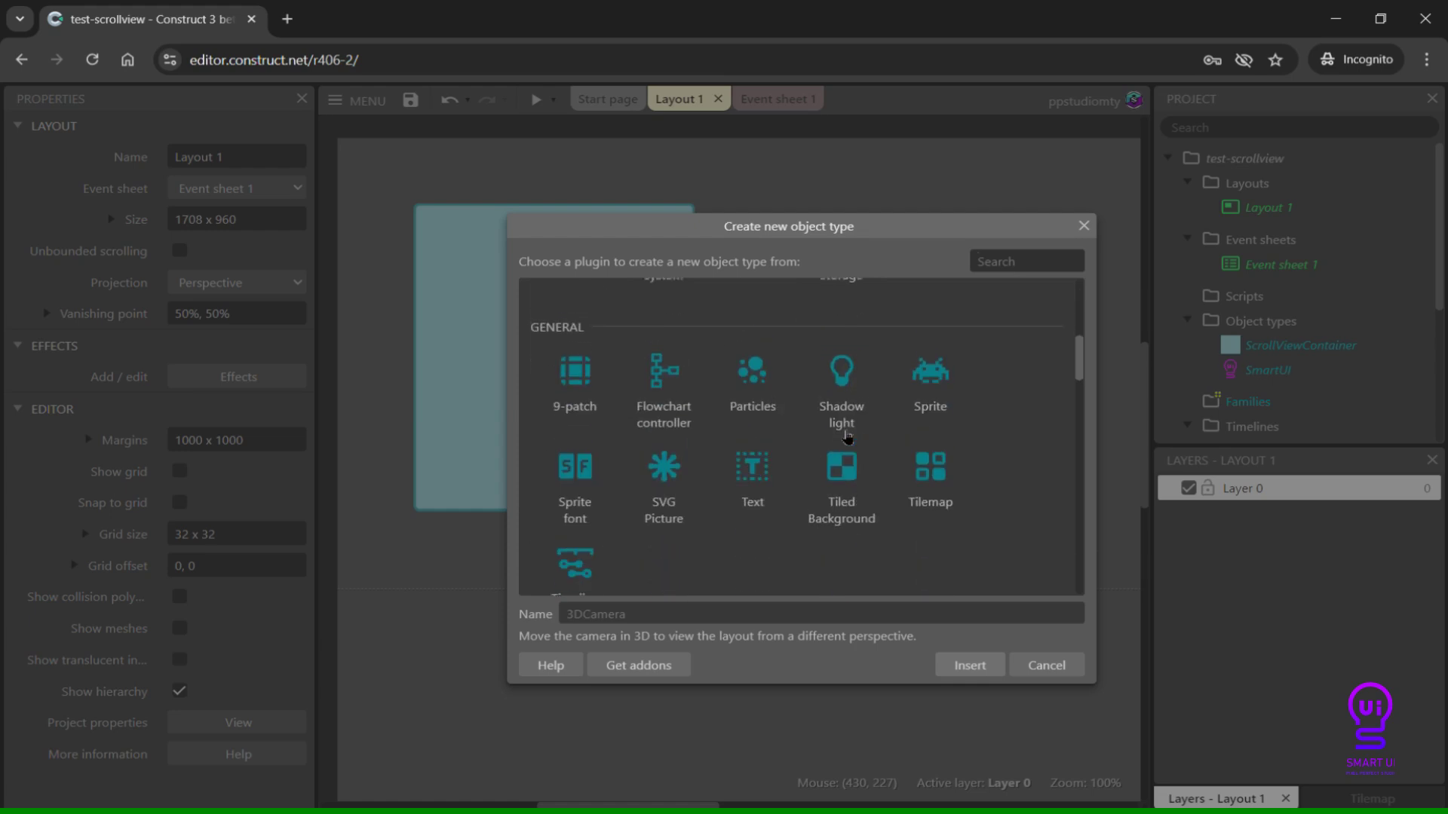
left_click(930, 410)
left_click(968, 665)
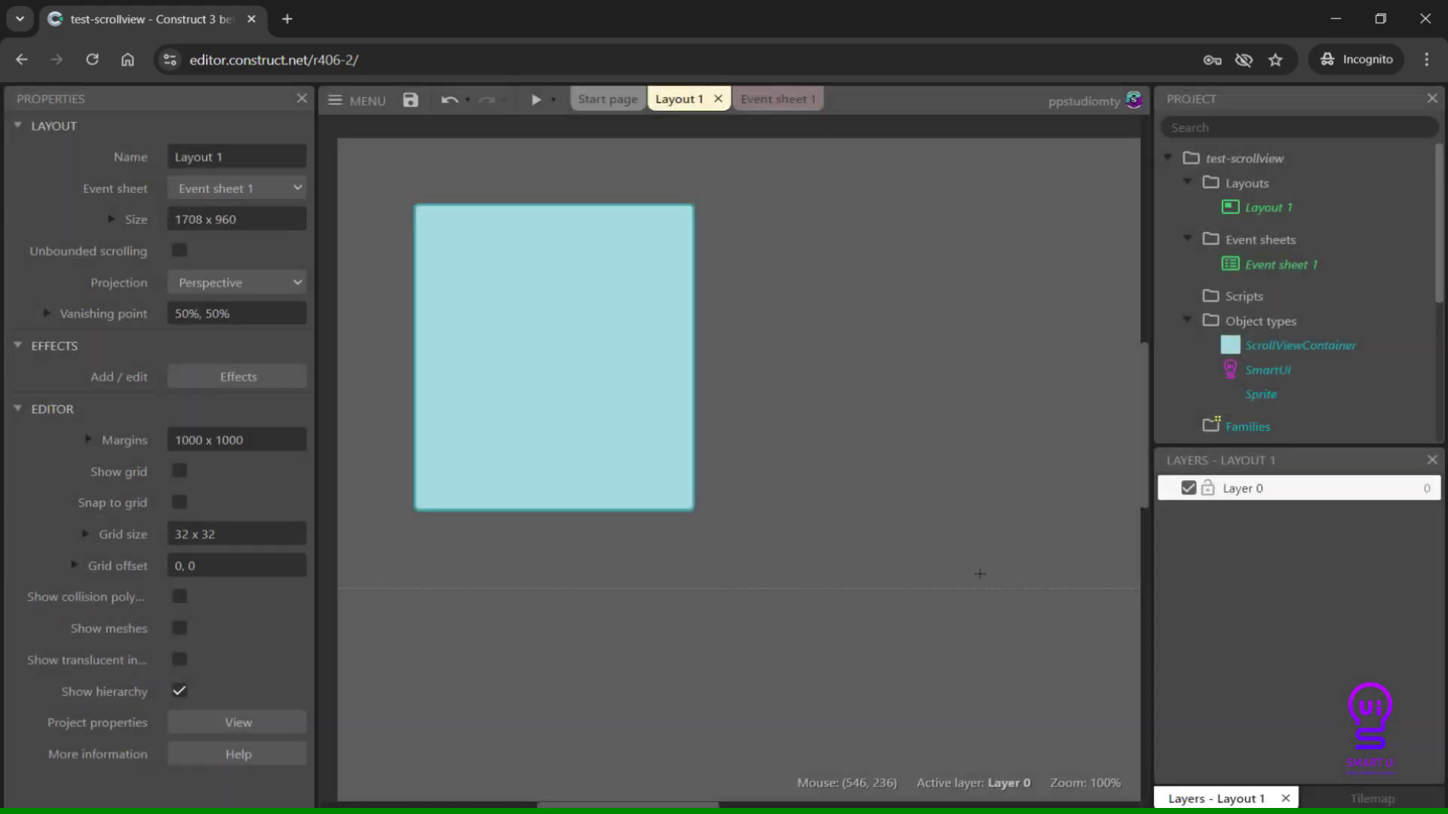
left_click(819, 432)
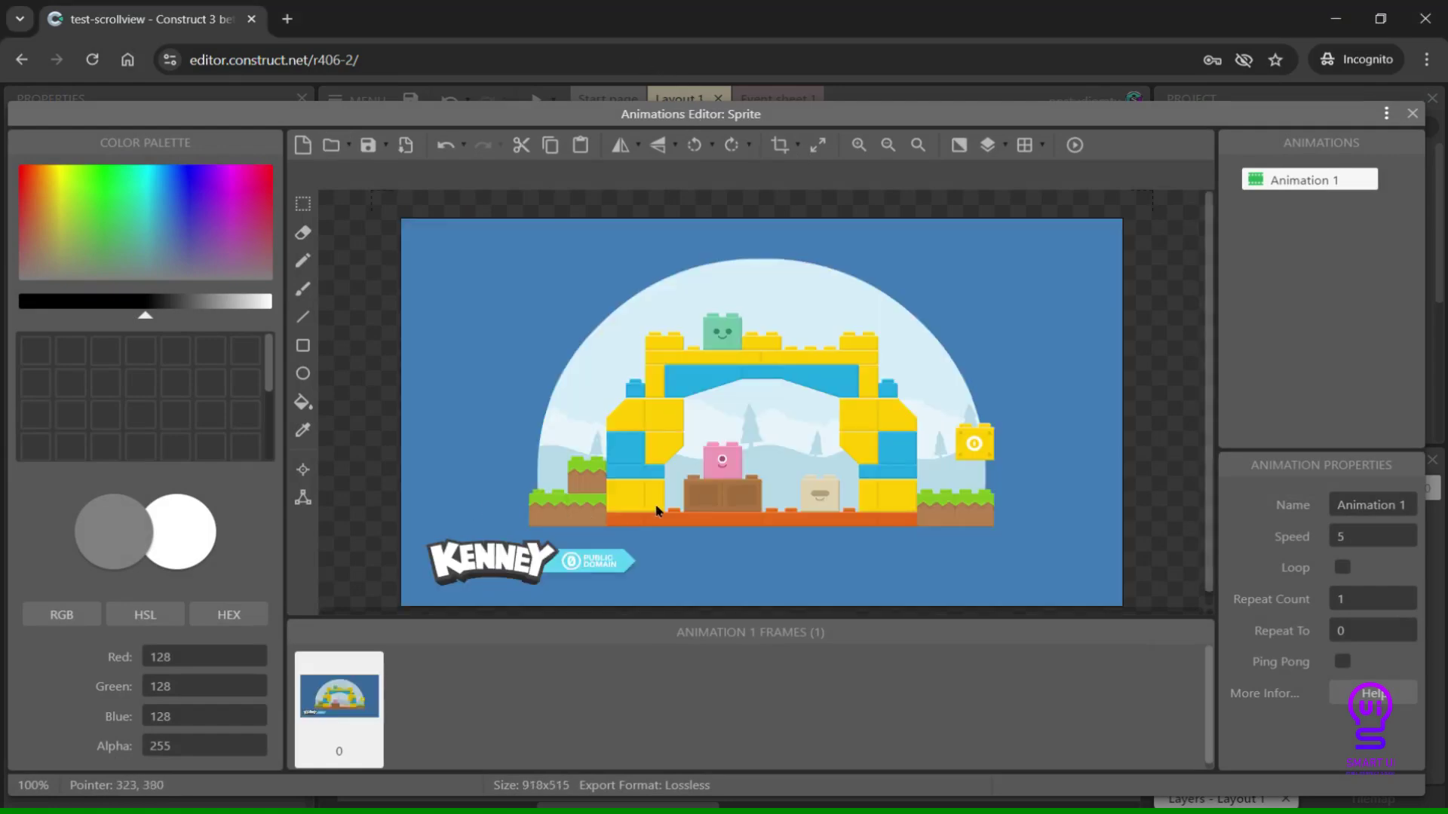
key("Escape")
scroll(814, 453, "up", 3)
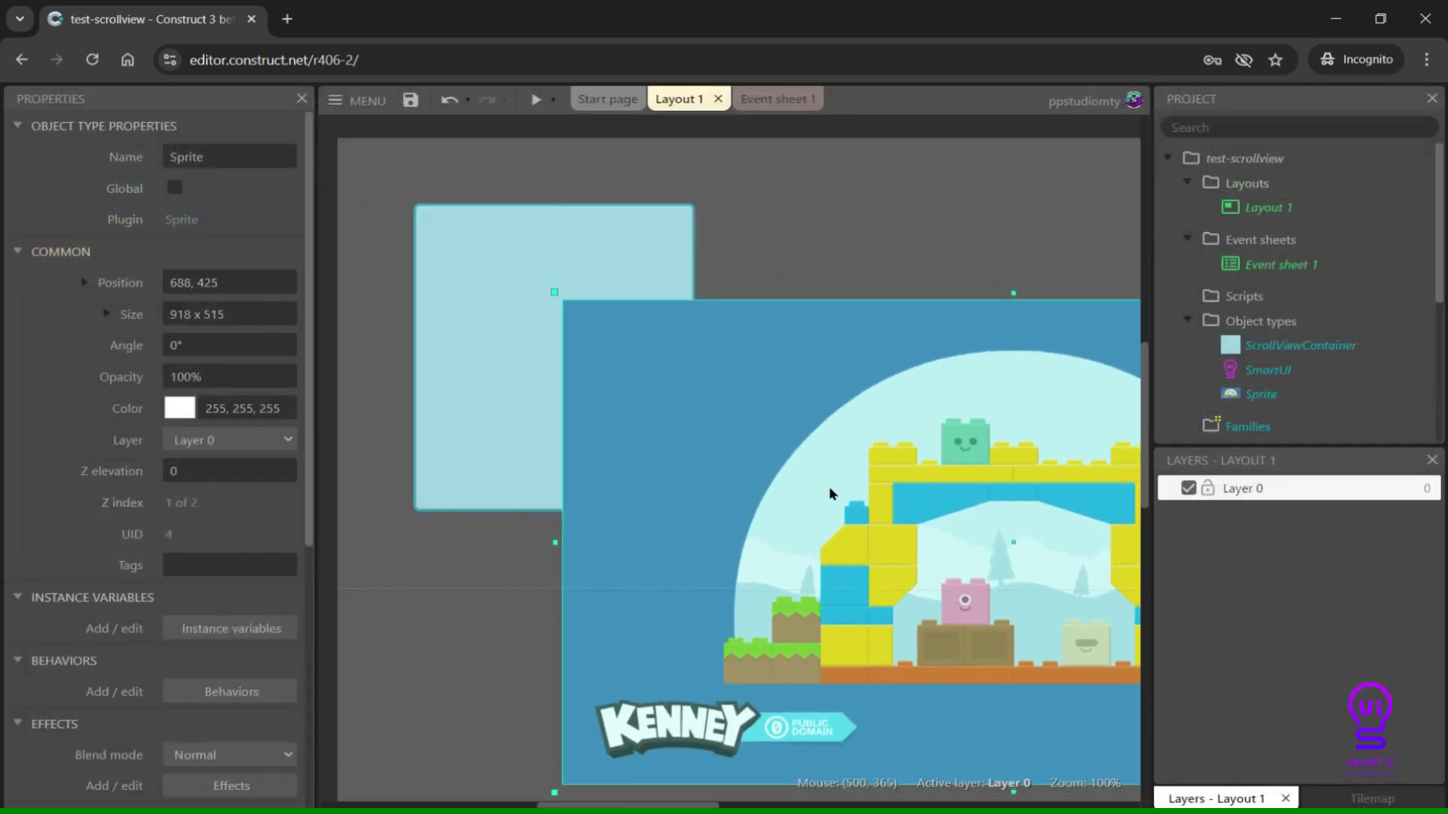
left_click_drag(829, 493, 856, 577)
Add the Smart UI Container behavior to the Kenney sprite
left_click(231, 691)
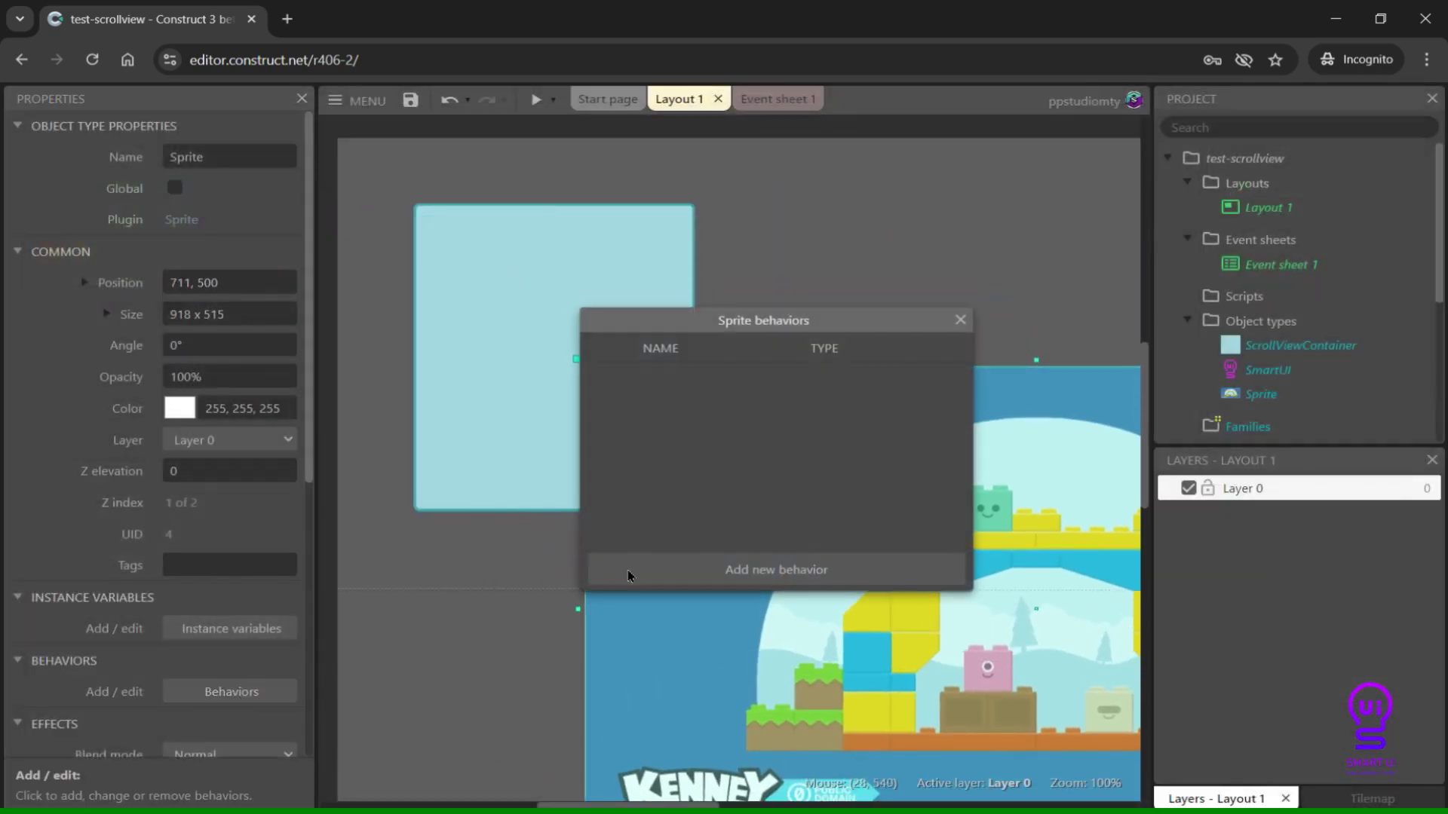
left_click(724, 569)
scroll(792, 430, "down", 5)
scroll(835, 436, "down", 5)
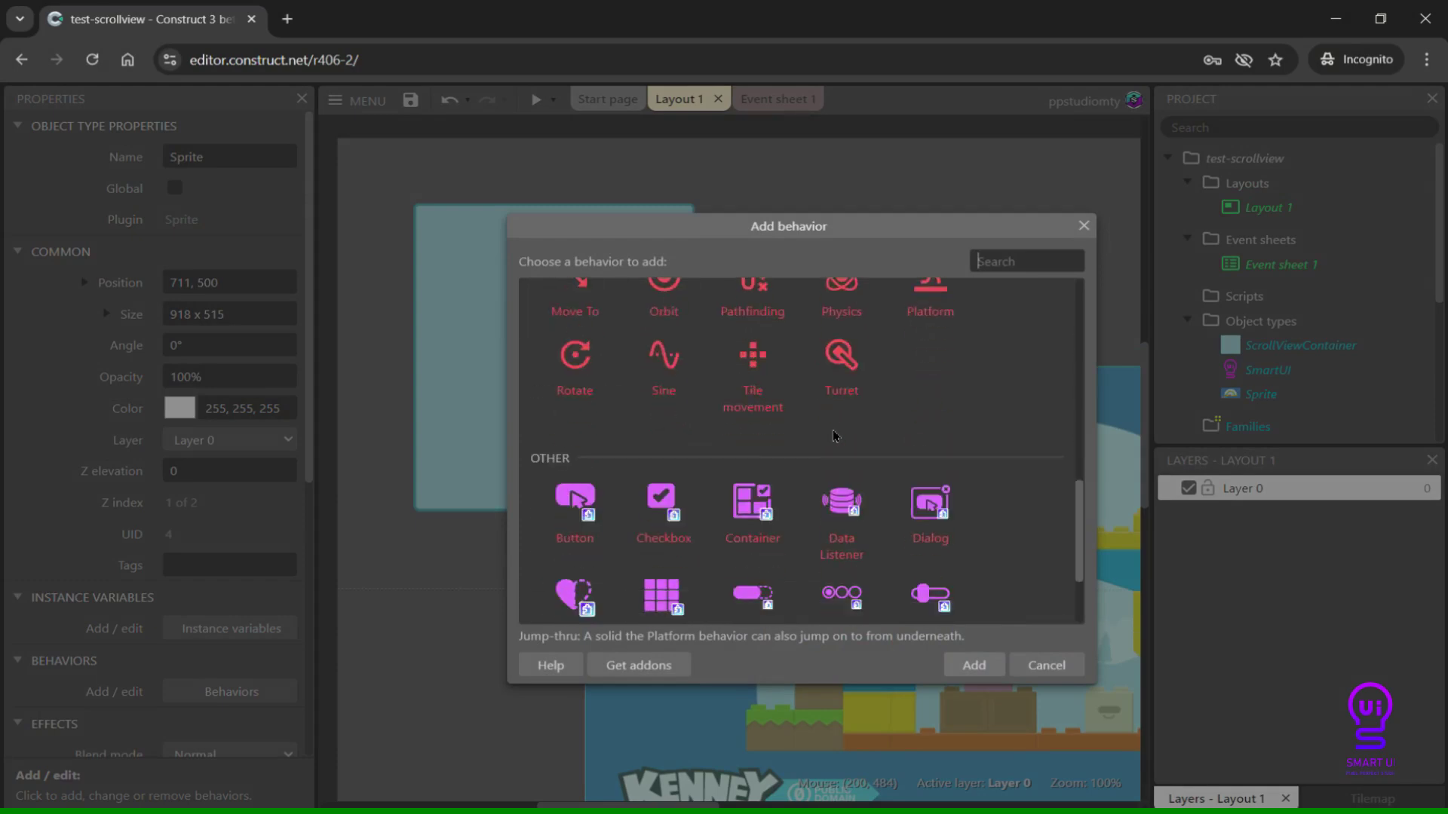
scroll(834, 435, "down", 3)
left_click(752, 382)
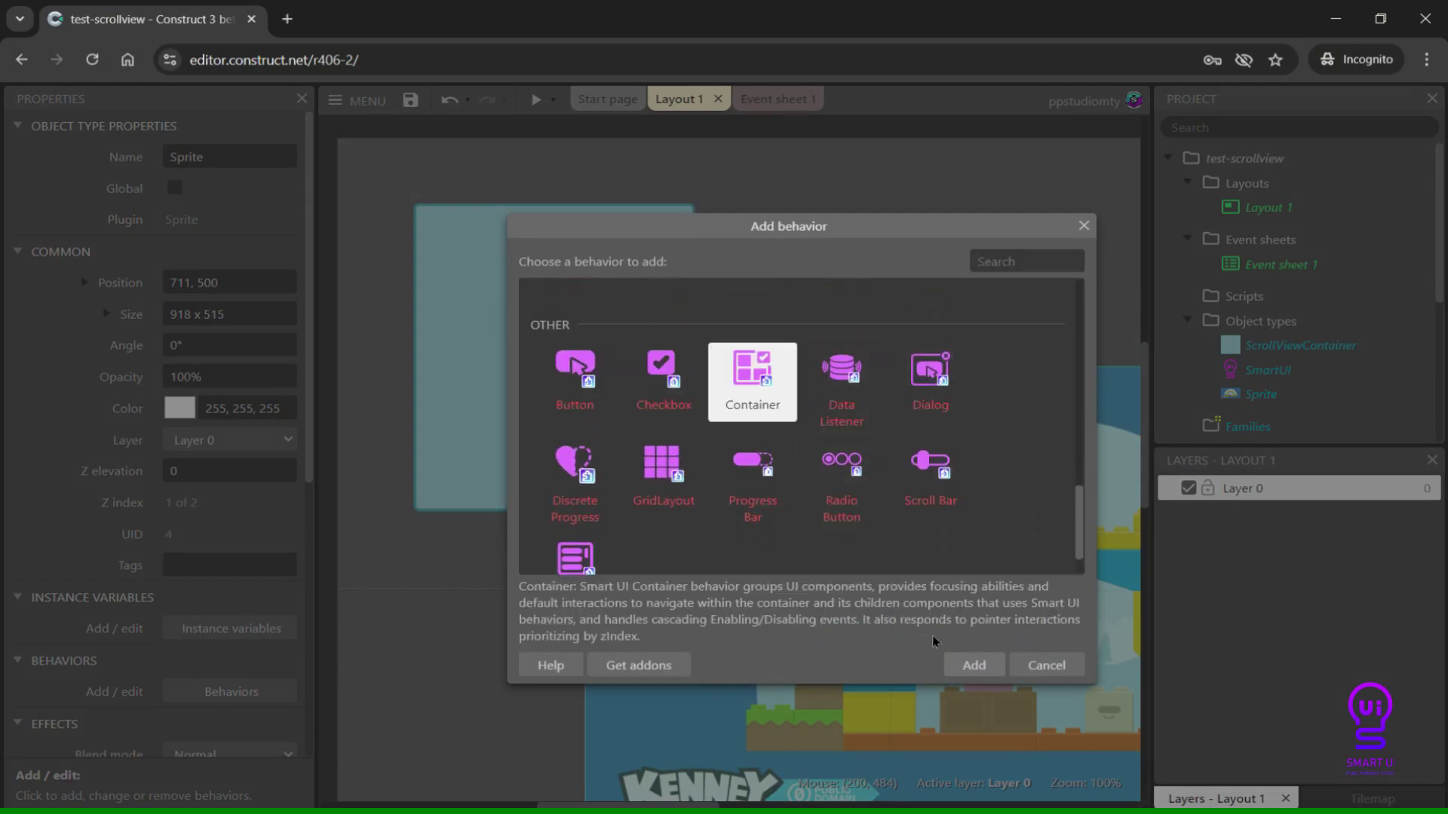
left_click(974, 665)
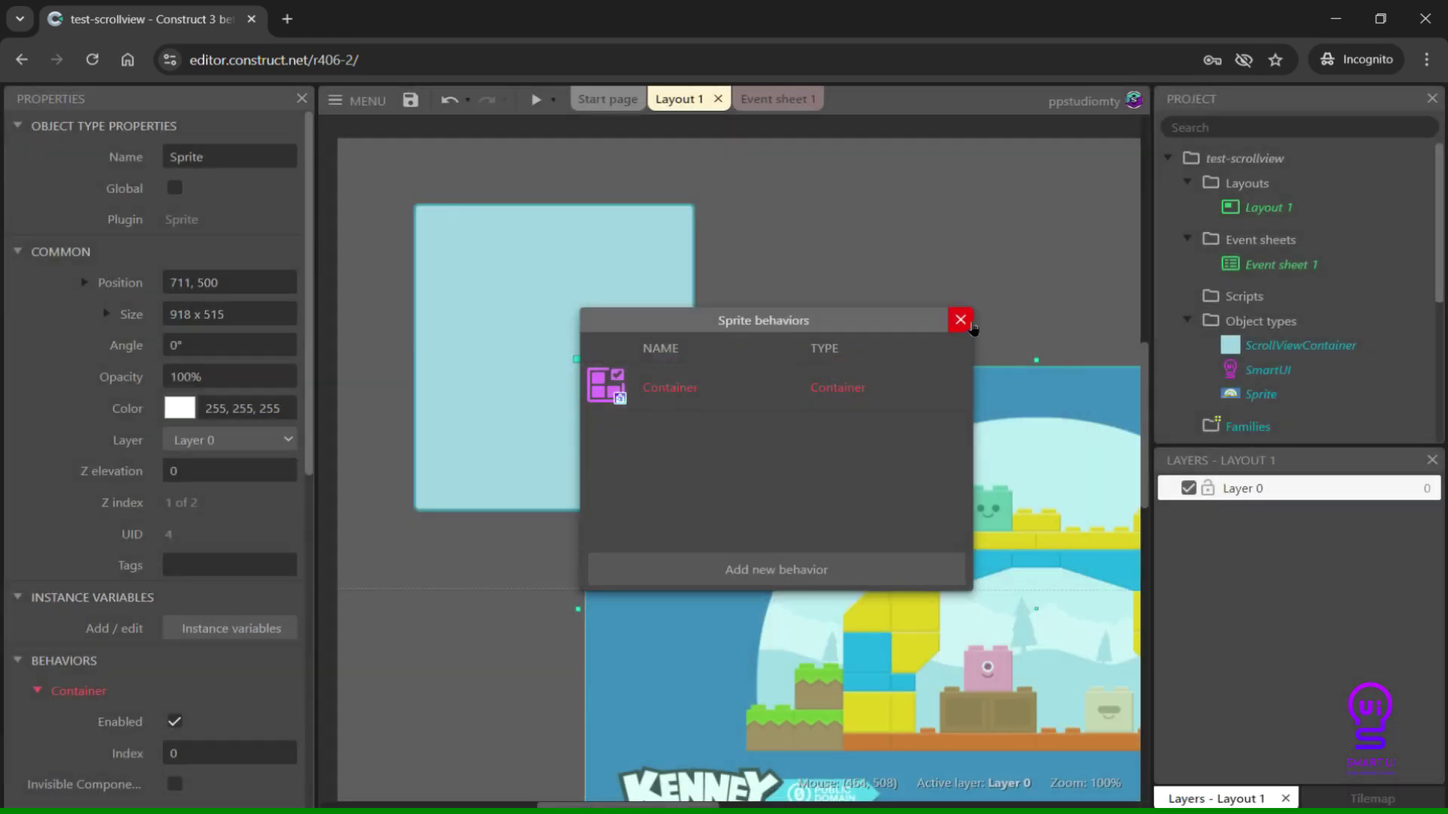
left_click(960, 320)
scroll(187, 535, "down", 5)
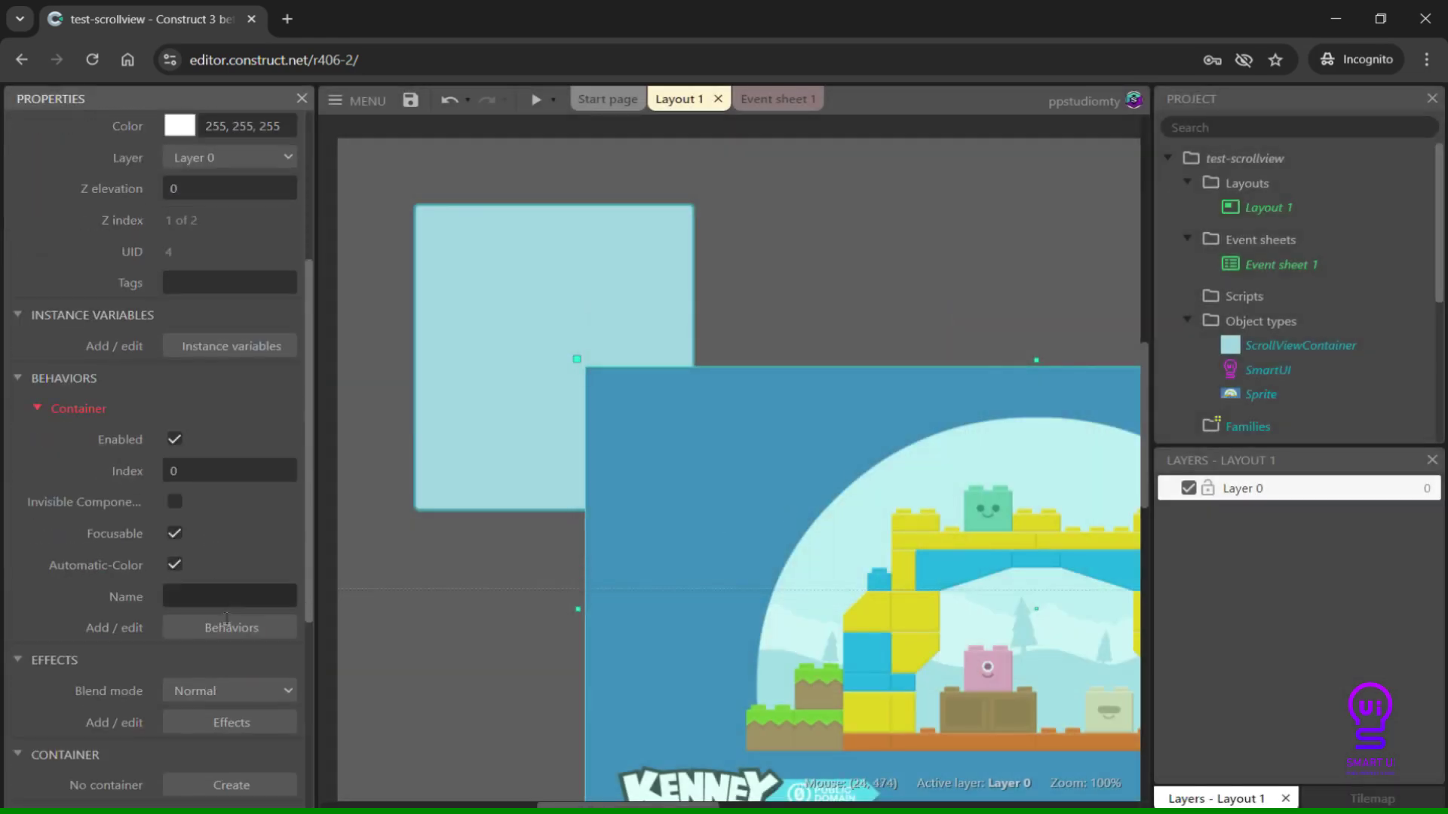
Name the sprite's Container 'content' and select the ScrollView container
left_click(233, 598)
type("content")
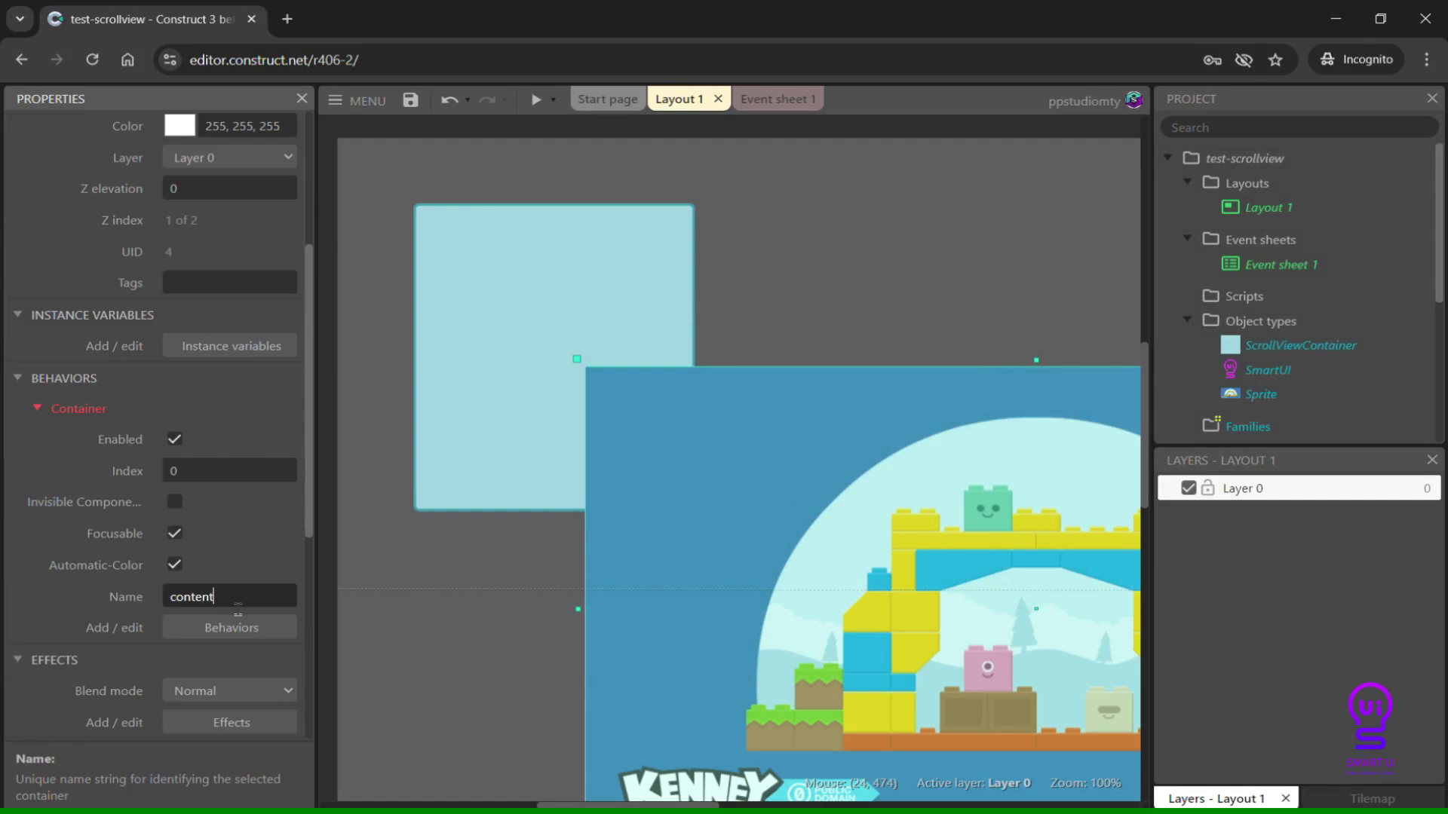
key("Return")
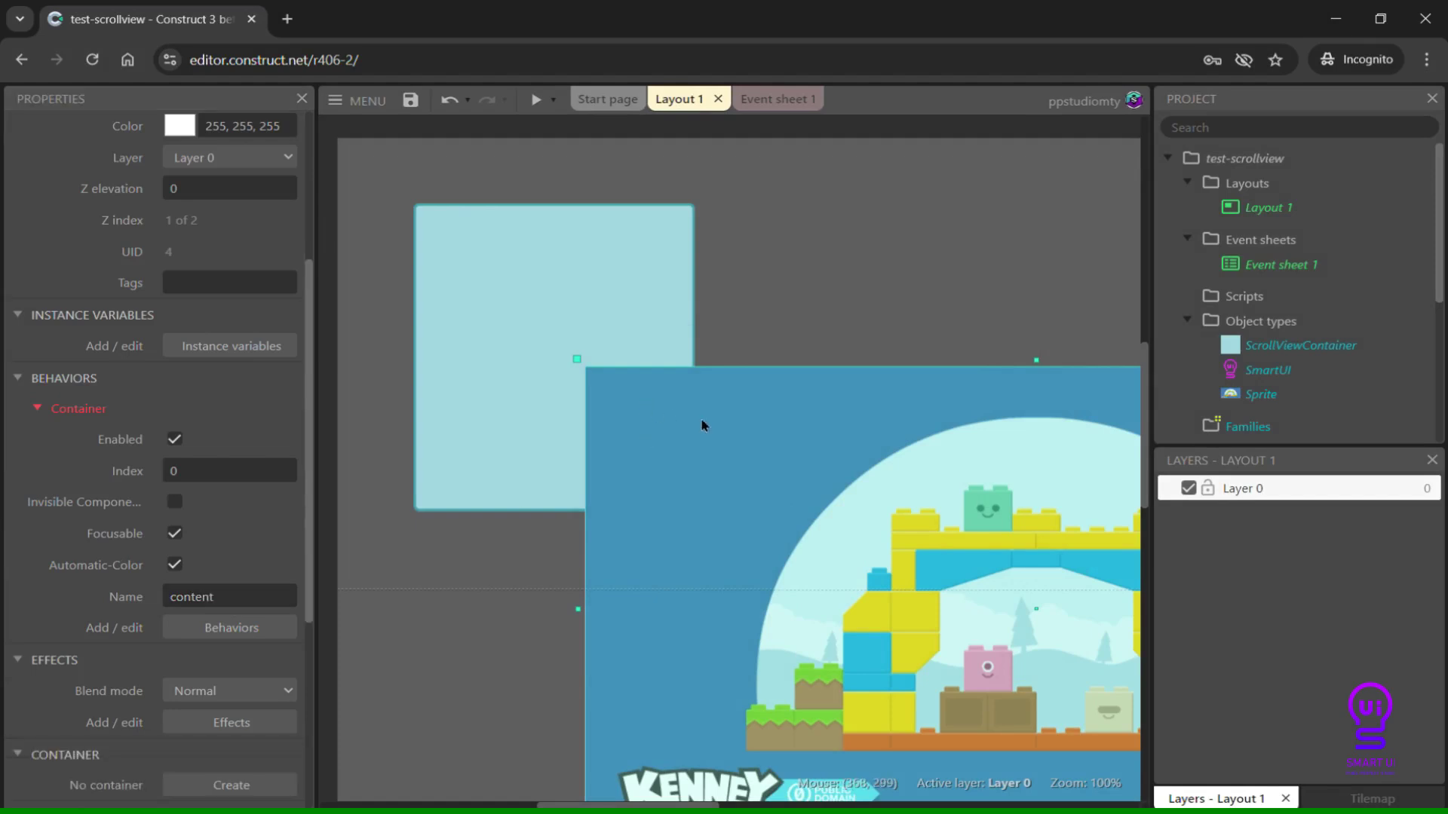
left_click(776, 340)
left_click(575, 294)
Make the sprite a hierarchy child of ScrollViewContainer
right_click(575, 292)
mouse_move(653, 414)
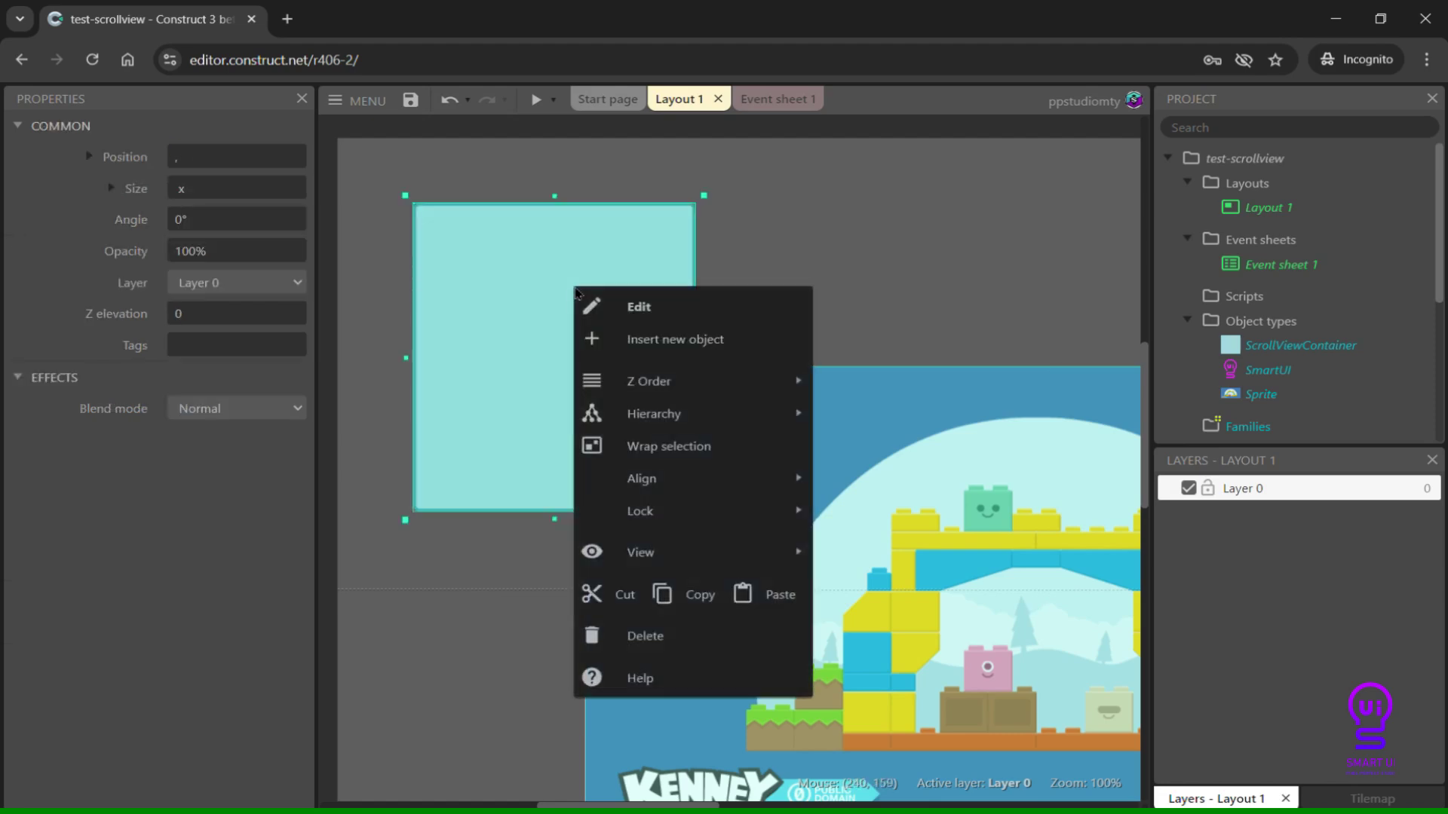
left_click(897, 413)
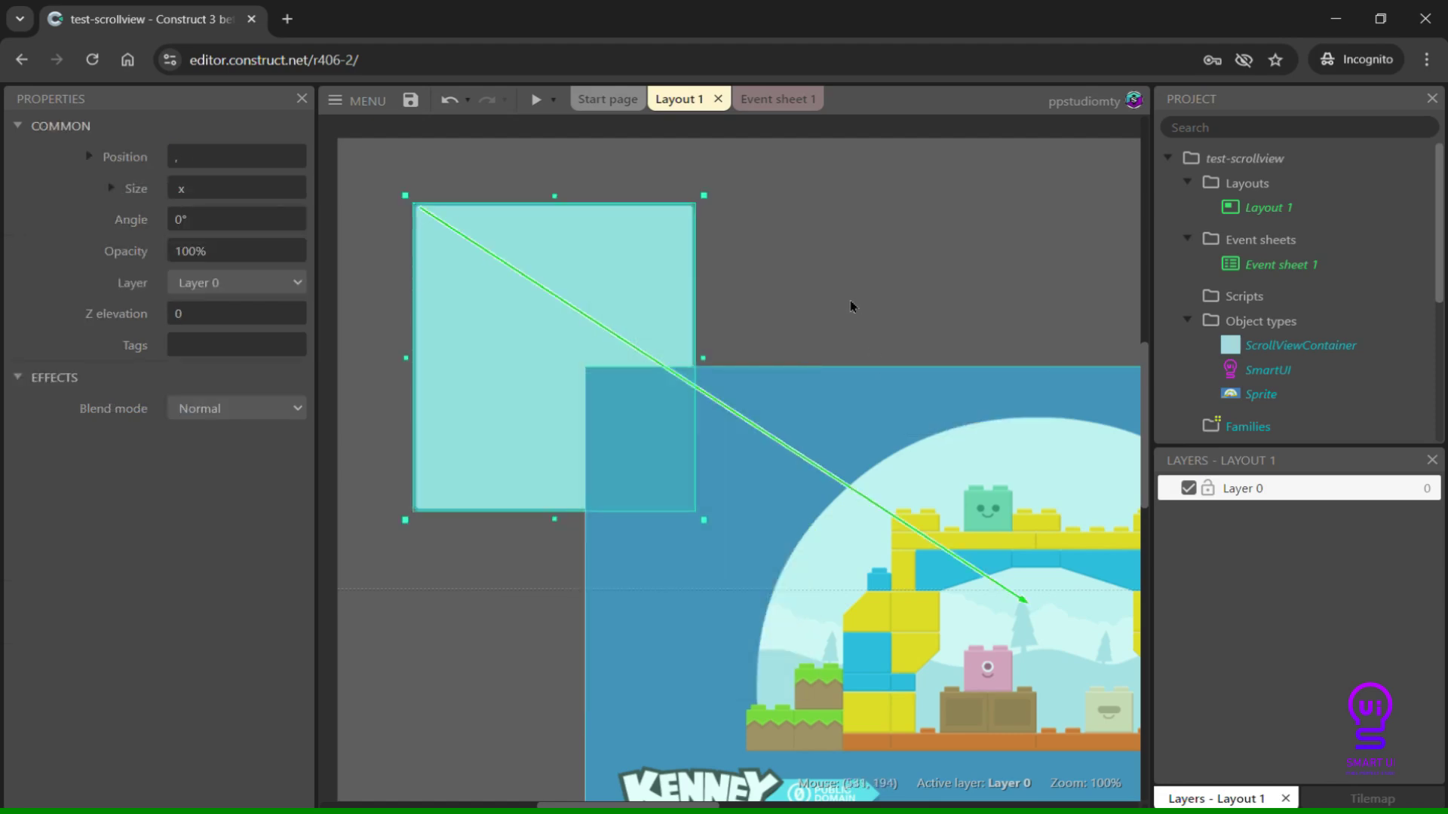
left_click(849, 303)
left_click(523, 297)
scroll(152, 399, "down", 4)
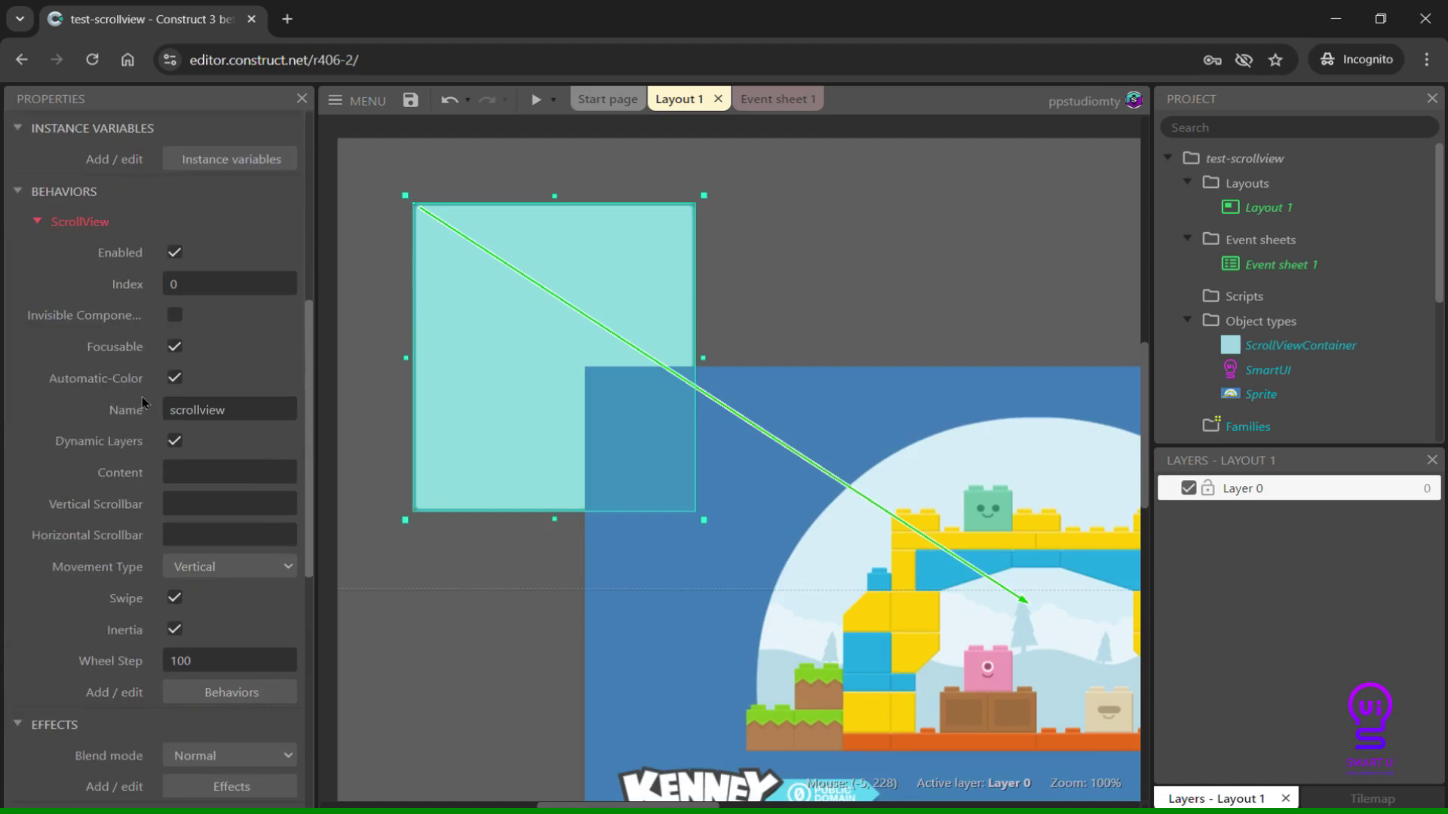
Set ScrollView Content to content and Movement Type to Both, then preview
left_click(226, 470)
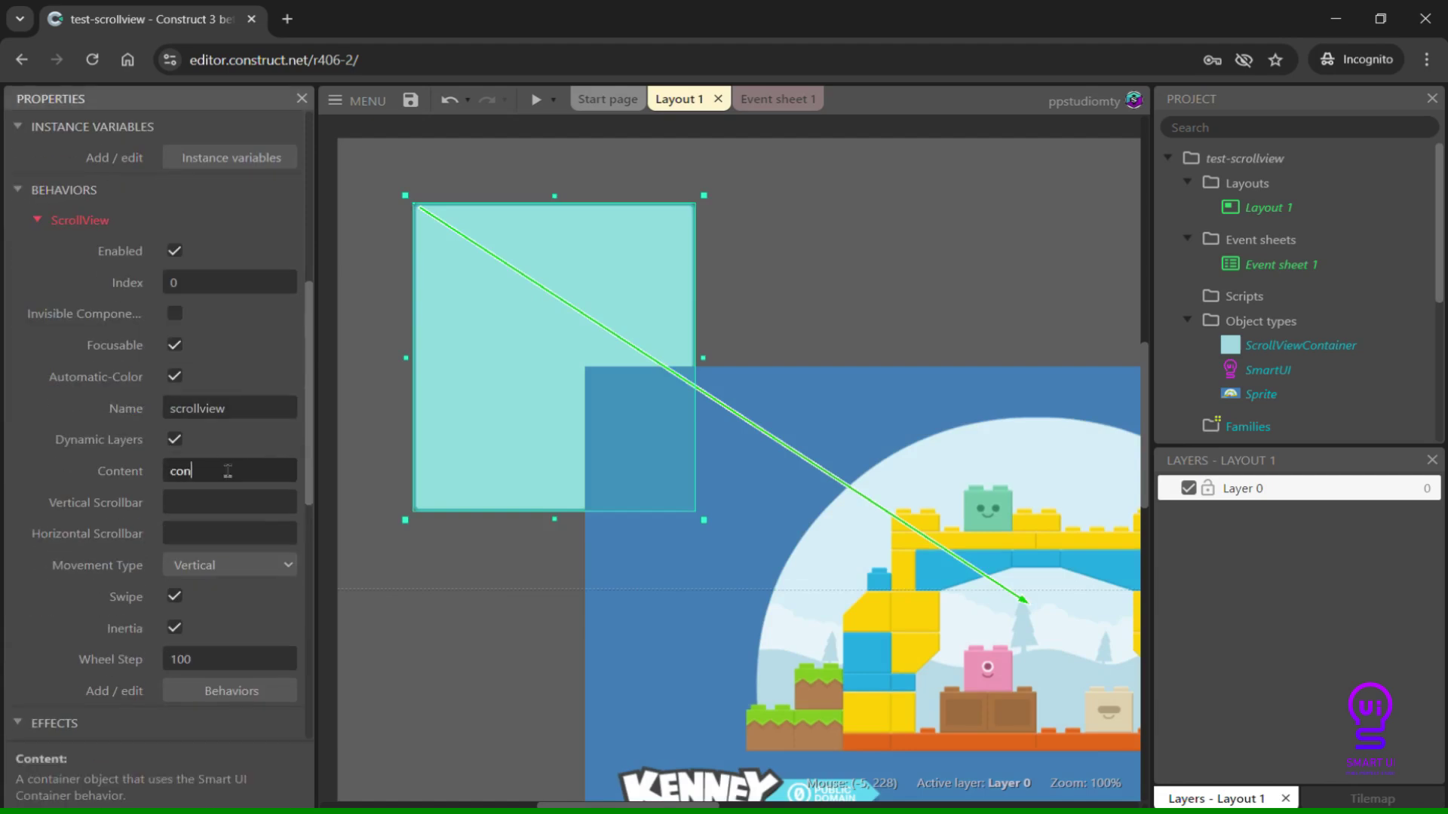
scroll(103, 448, "down", 1)
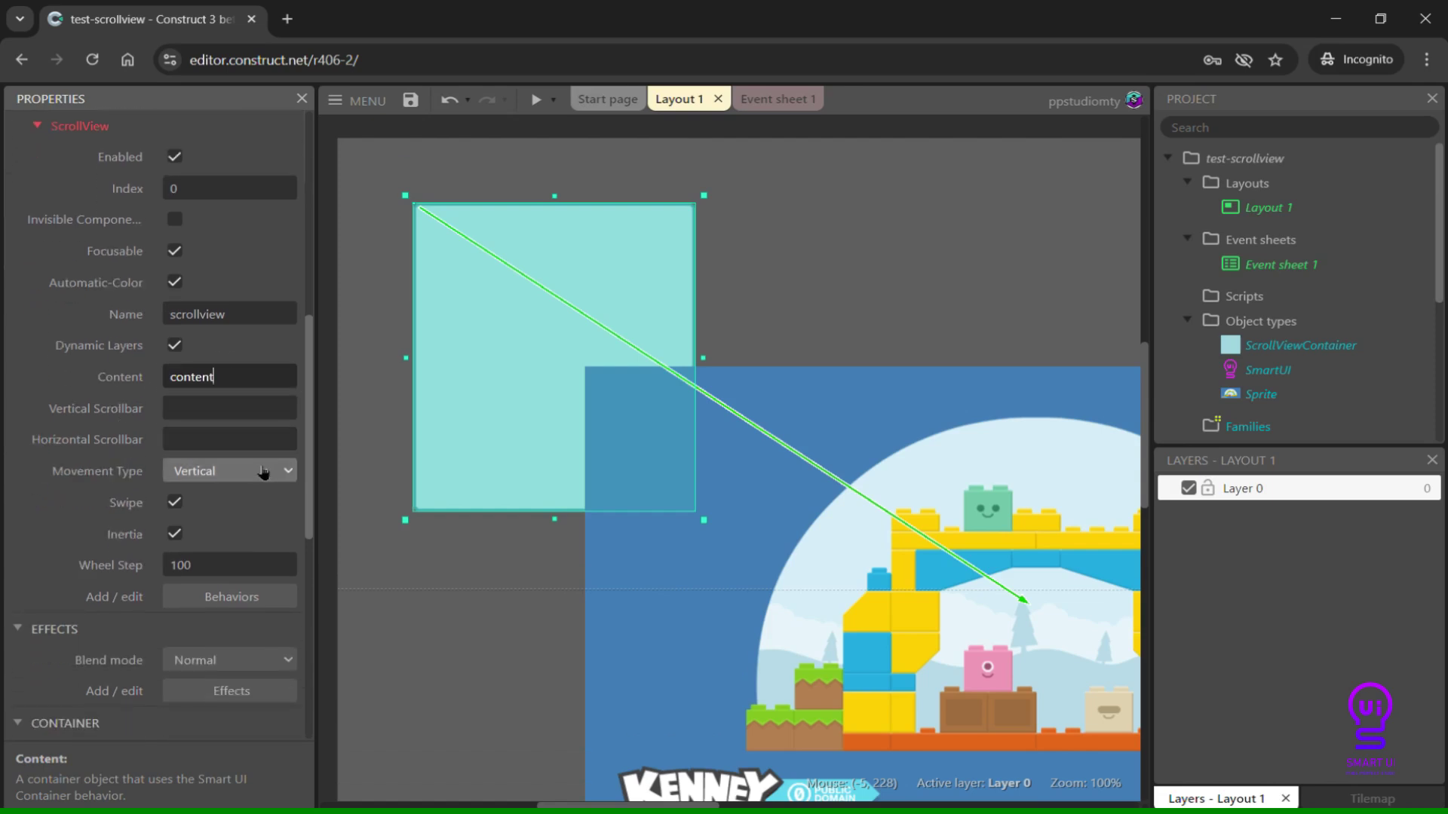
left_click(262, 473)
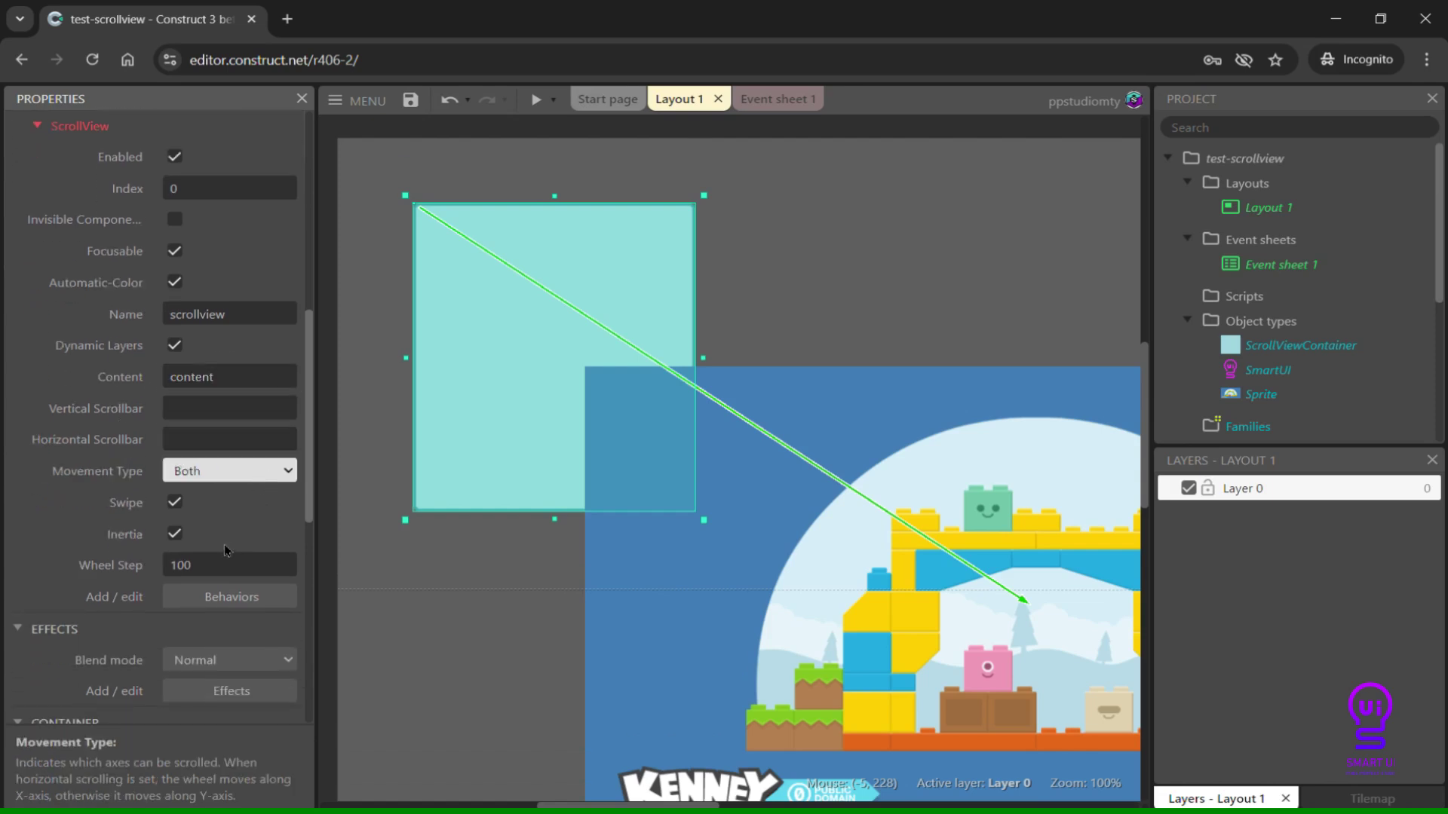
left_click(535, 101)
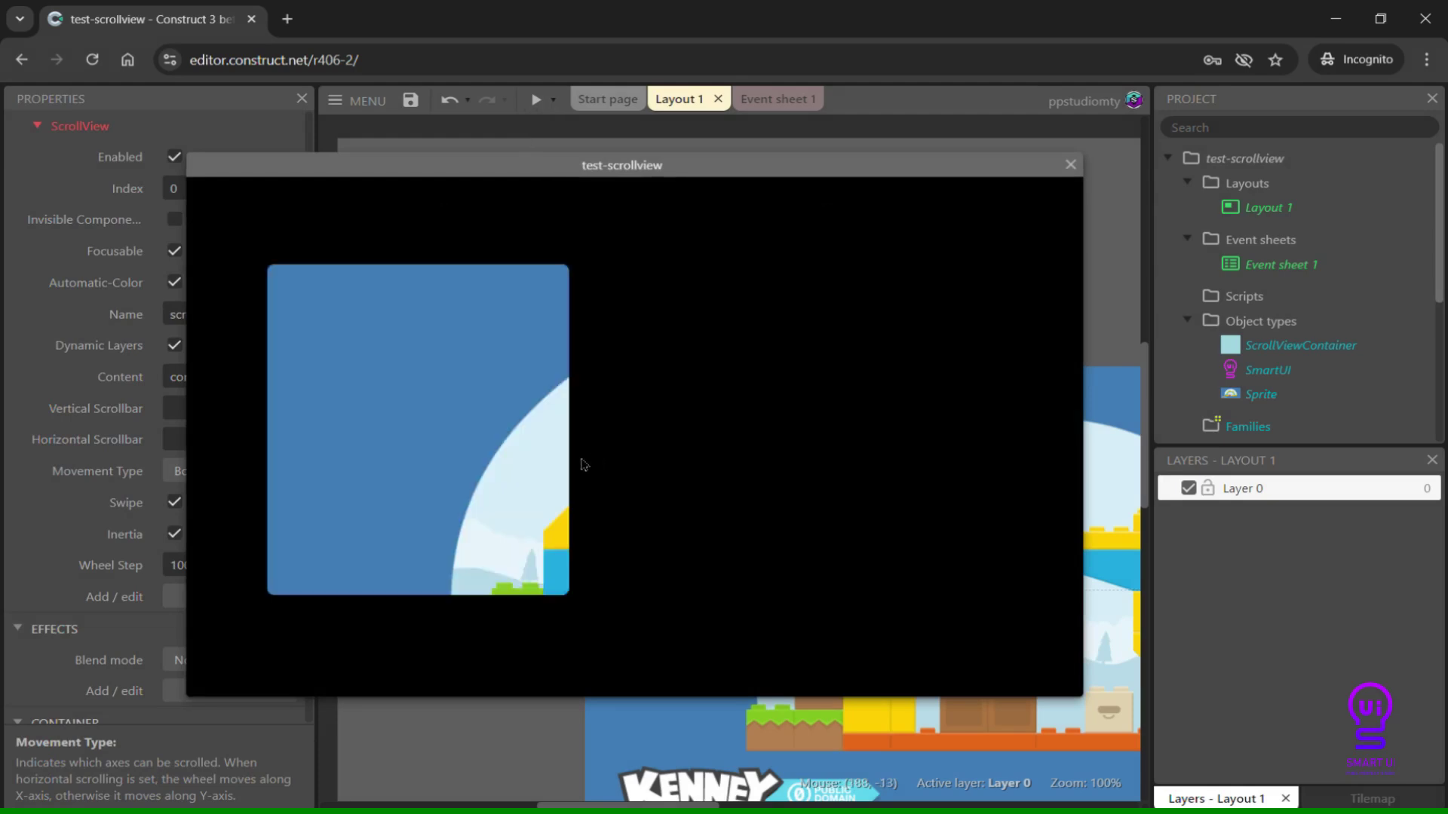
Drag the content around in the preview to test scrolling, then close it
mouse_move(453, 429)
left_mouse_down()
mouse_move(374, 520)
mouse_move(384, 339)
left_mouse_up()
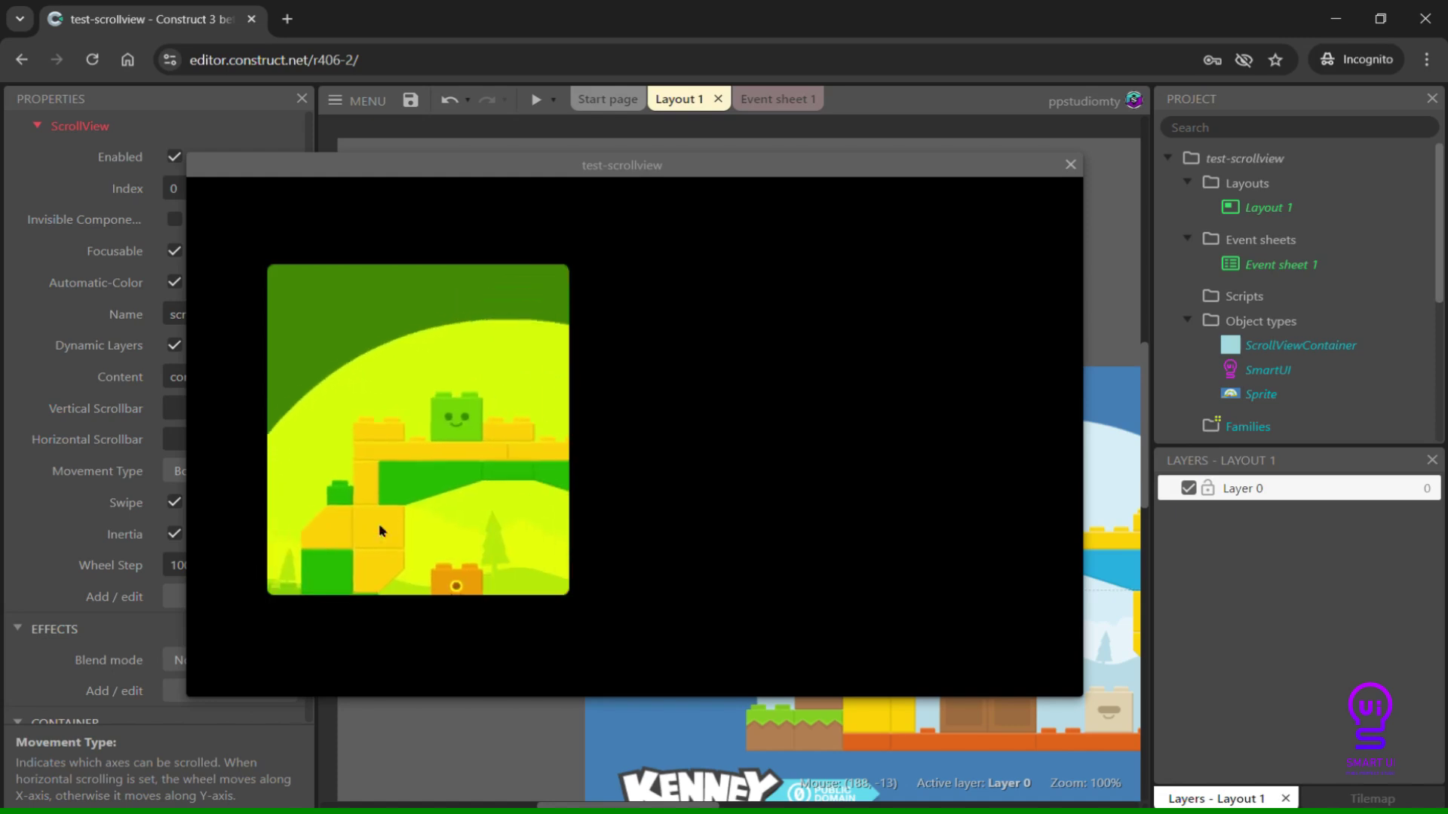
mouse_move(419, 475)
left_mouse_down()
mouse_move(476, 407)
mouse_move(487, 328)
mouse_move(353, 493)
mouse_move(374, 544)
left_mouse_up()
left_click(1070, 165)
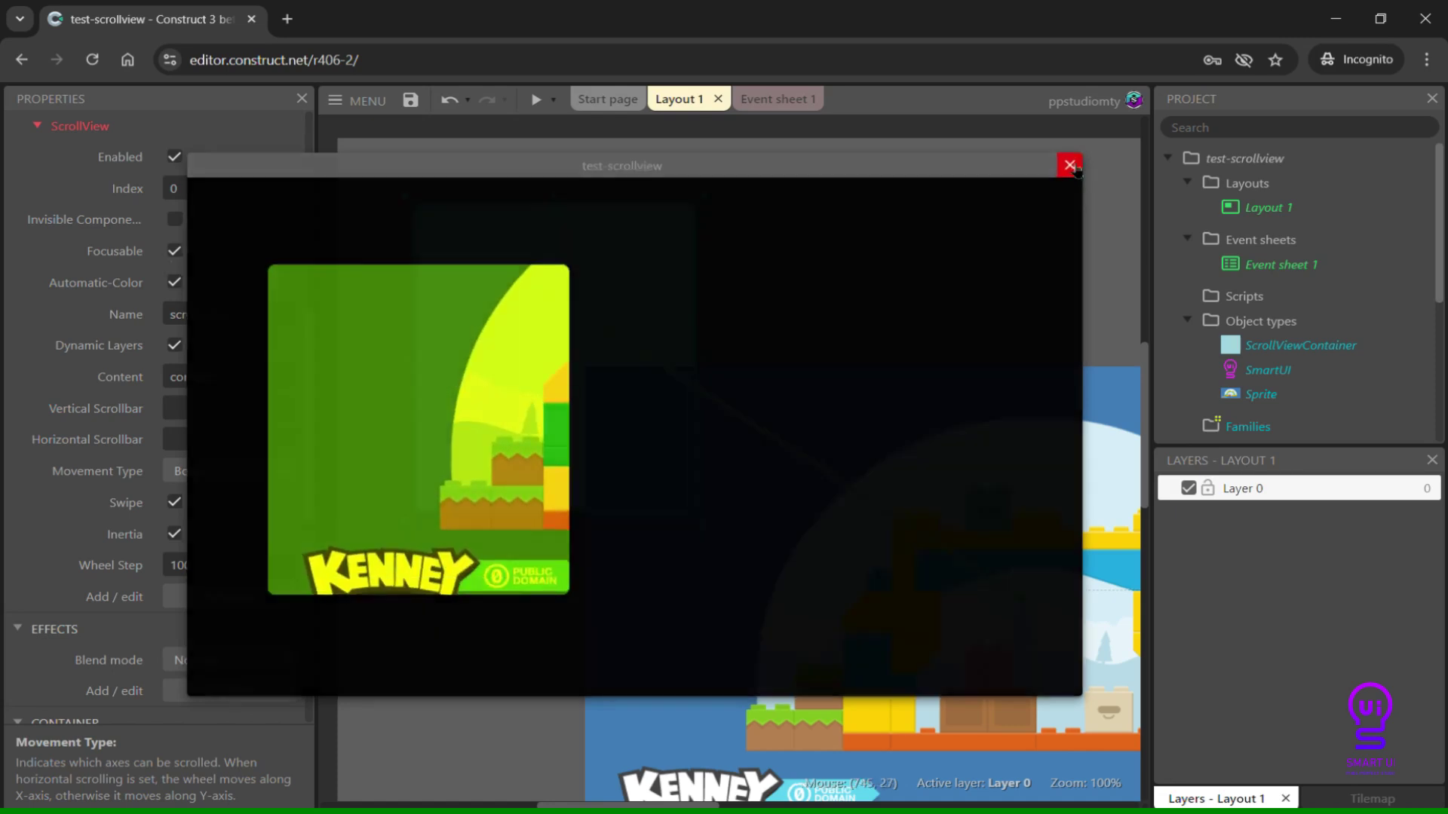
Turn off Automatic-Color on the sprite's content Container
left_click(806, 226)
left_click(814, 472)
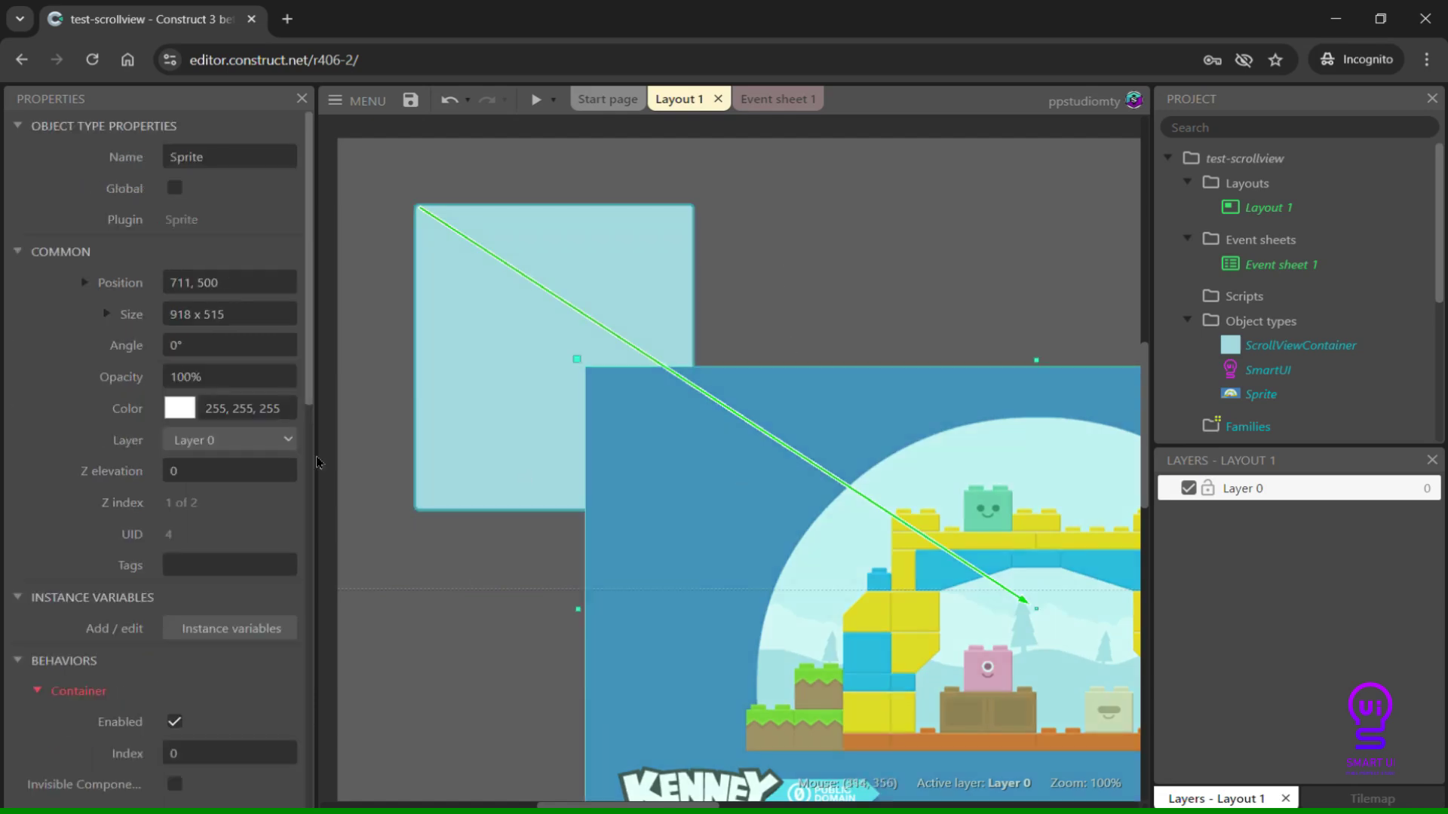
scroll(223, 467, "down", 4)
scroll(222, 467, "down", 4)
left_click(175, 471)
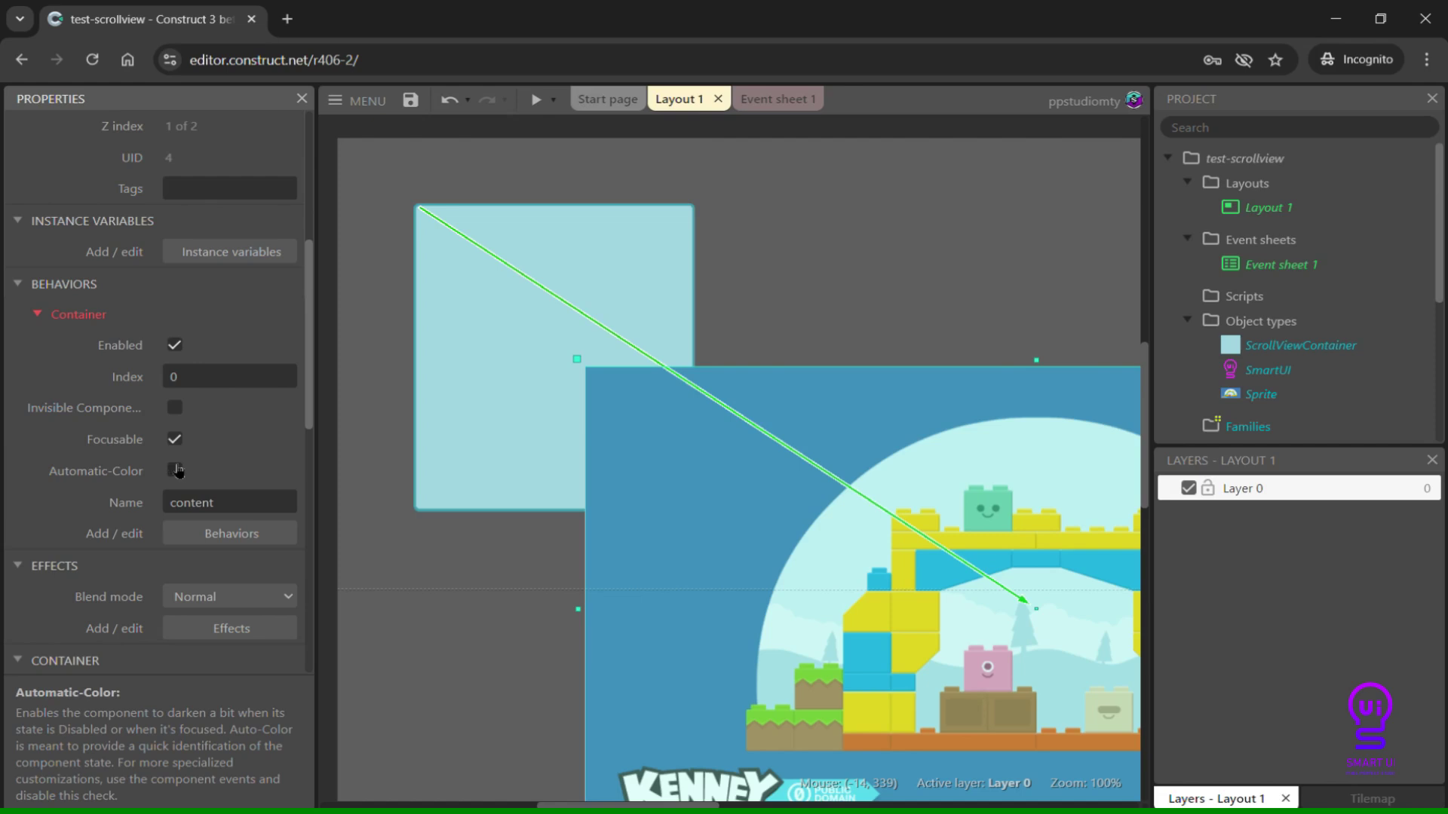
Preview again, scrolling to the top of the block tower, then close
left_click(536, 99)
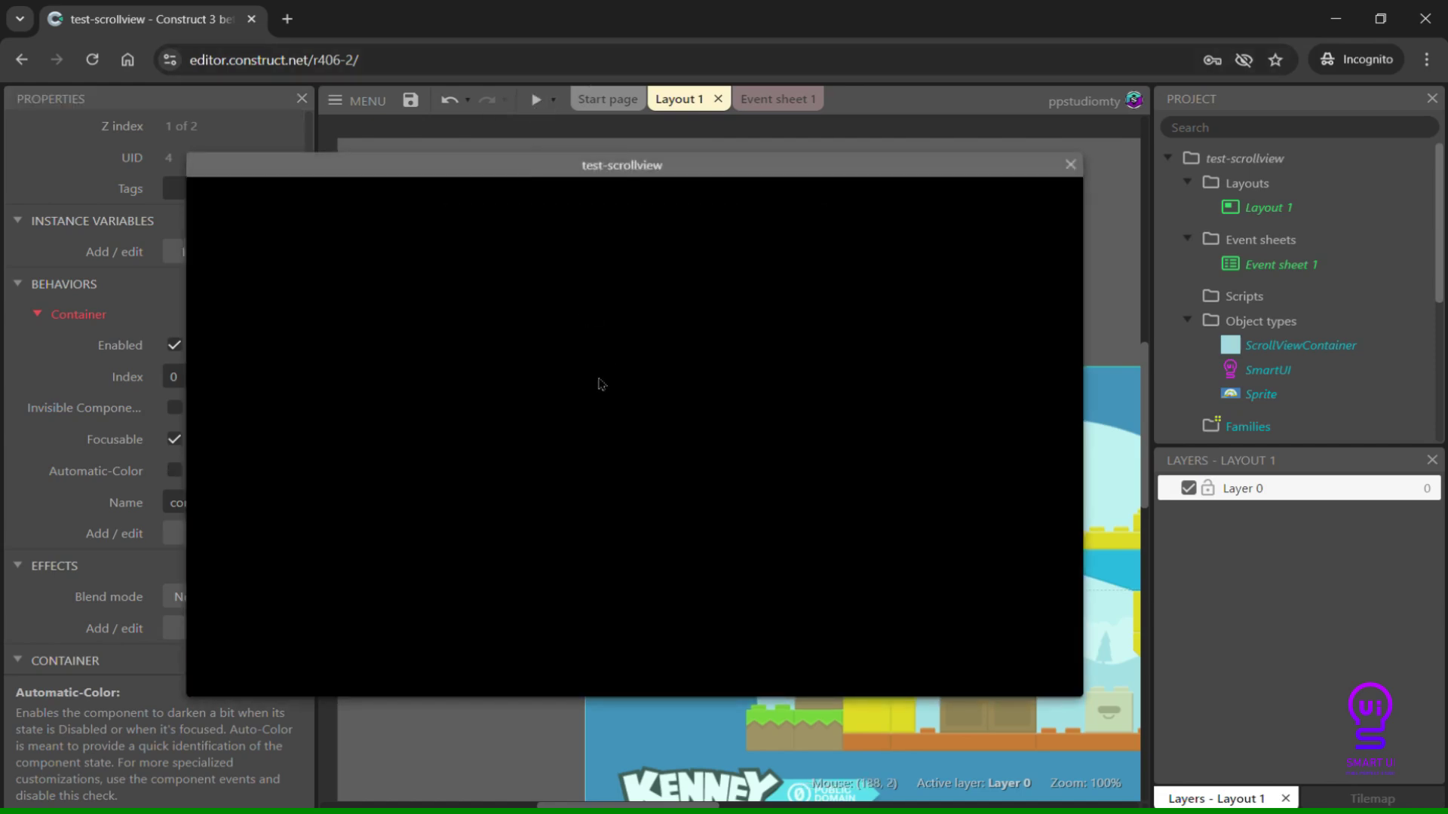
left_click_drag(513, 498, 633, 374)
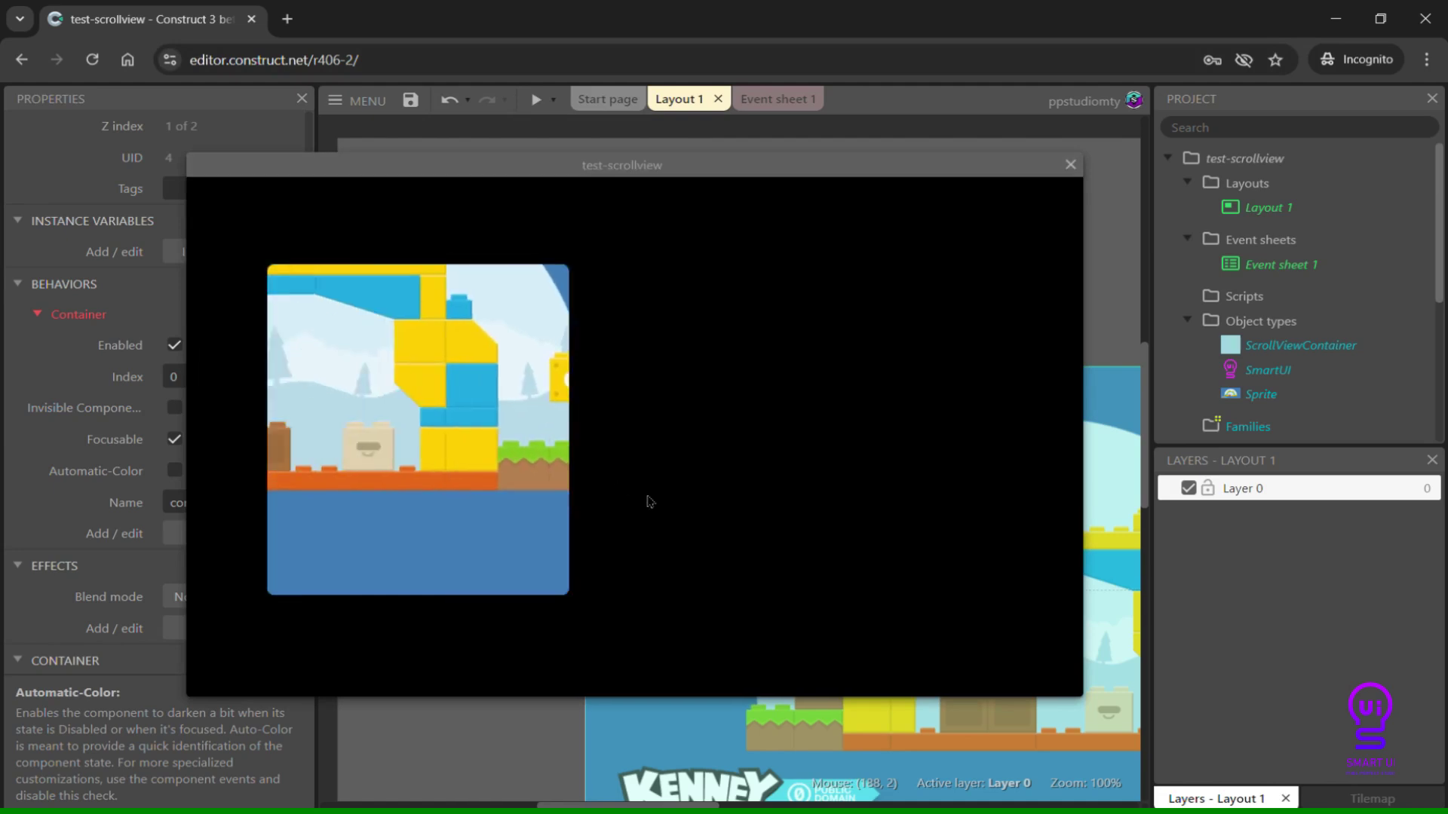
mouse_move(520, 421)
left_mouse_down()
mouse_move(334, 515)
mouse_move(631, 358)
left_mouse_up()
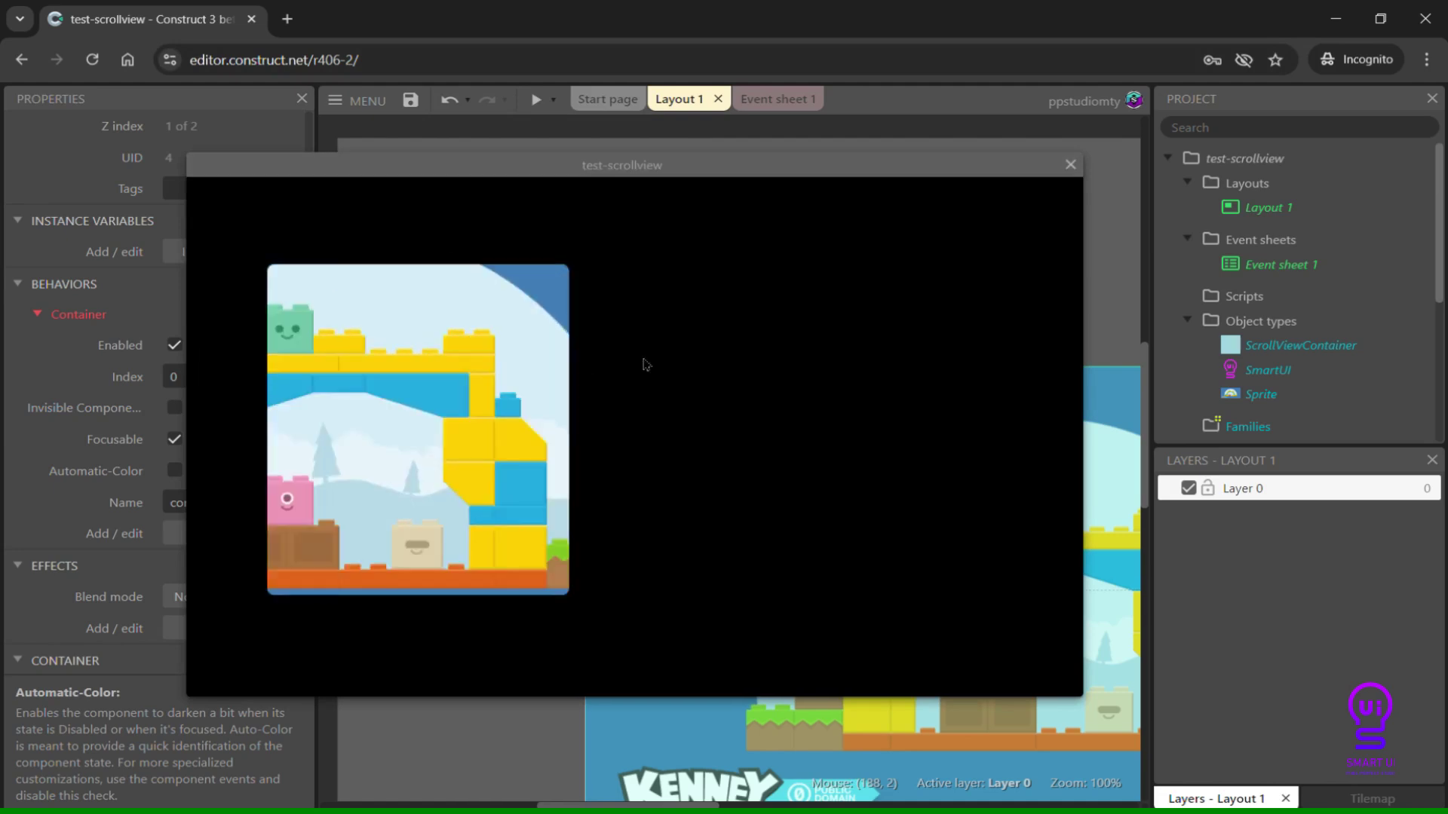
left_click_drag(339, 363, 437, 501)
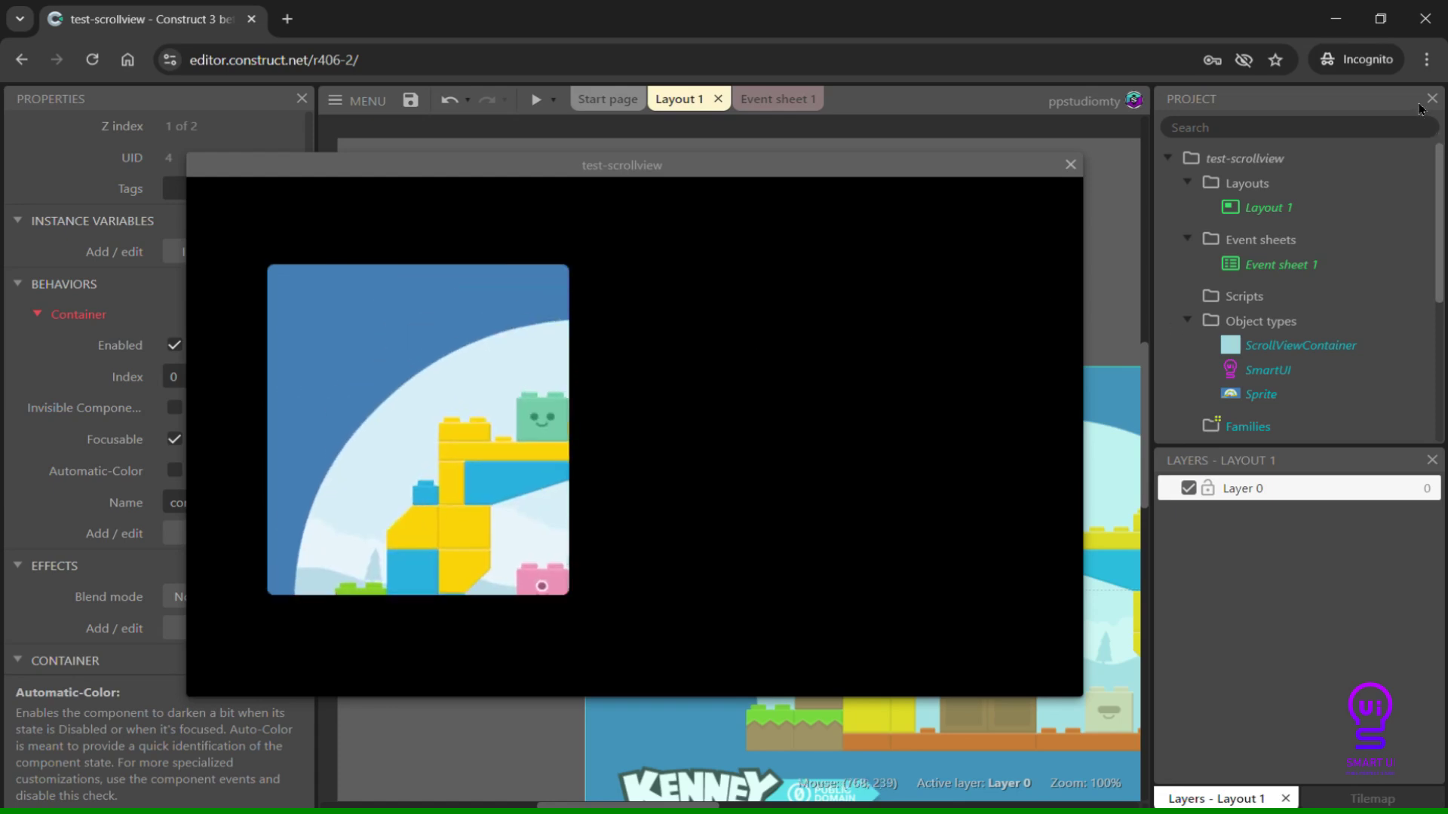
left_click(1071, 164)
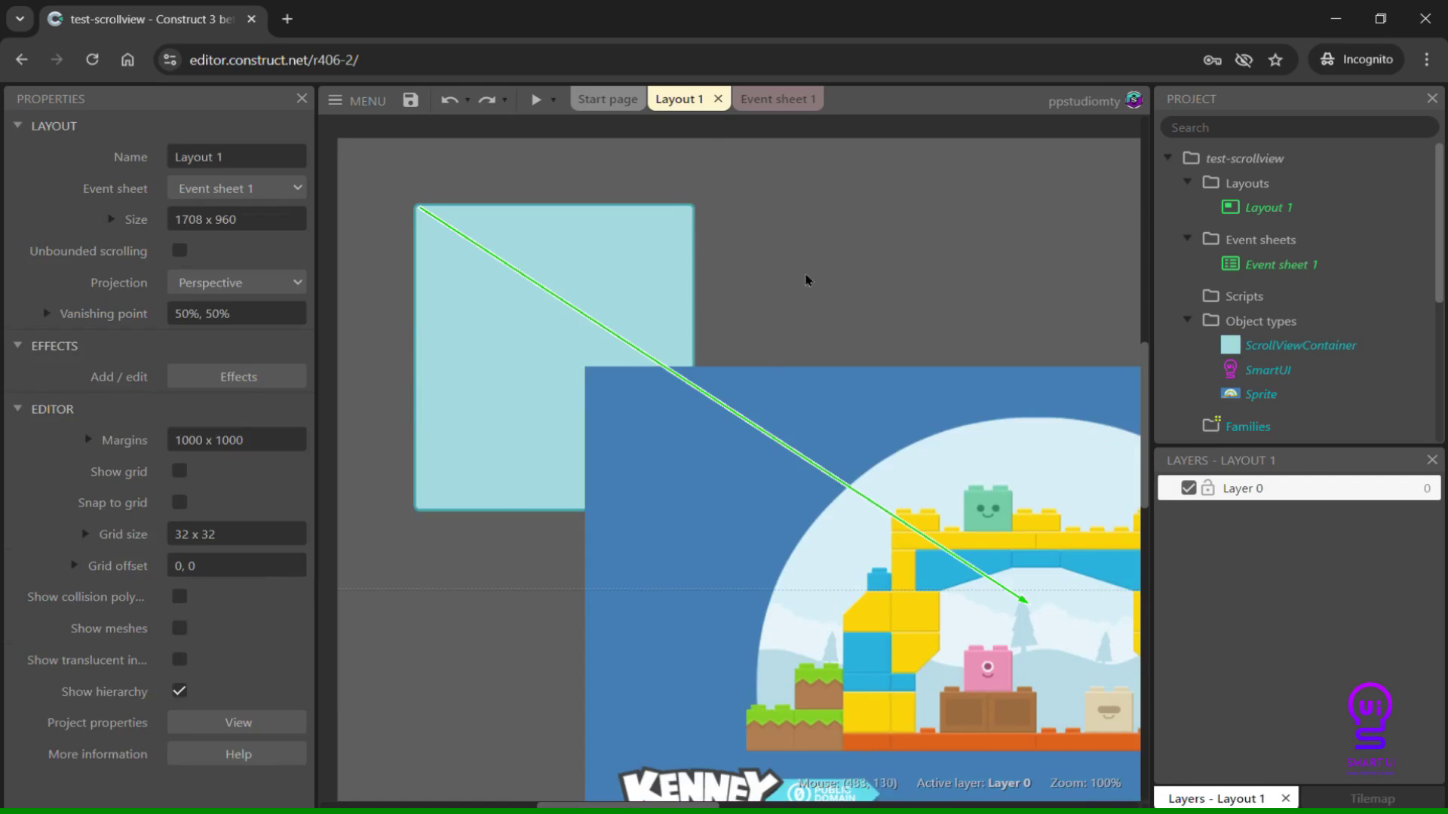
Place a new 9-patch about 100 by 100 with the rounded yellow button image
right_click(831, 262)
left_click(893, 274)
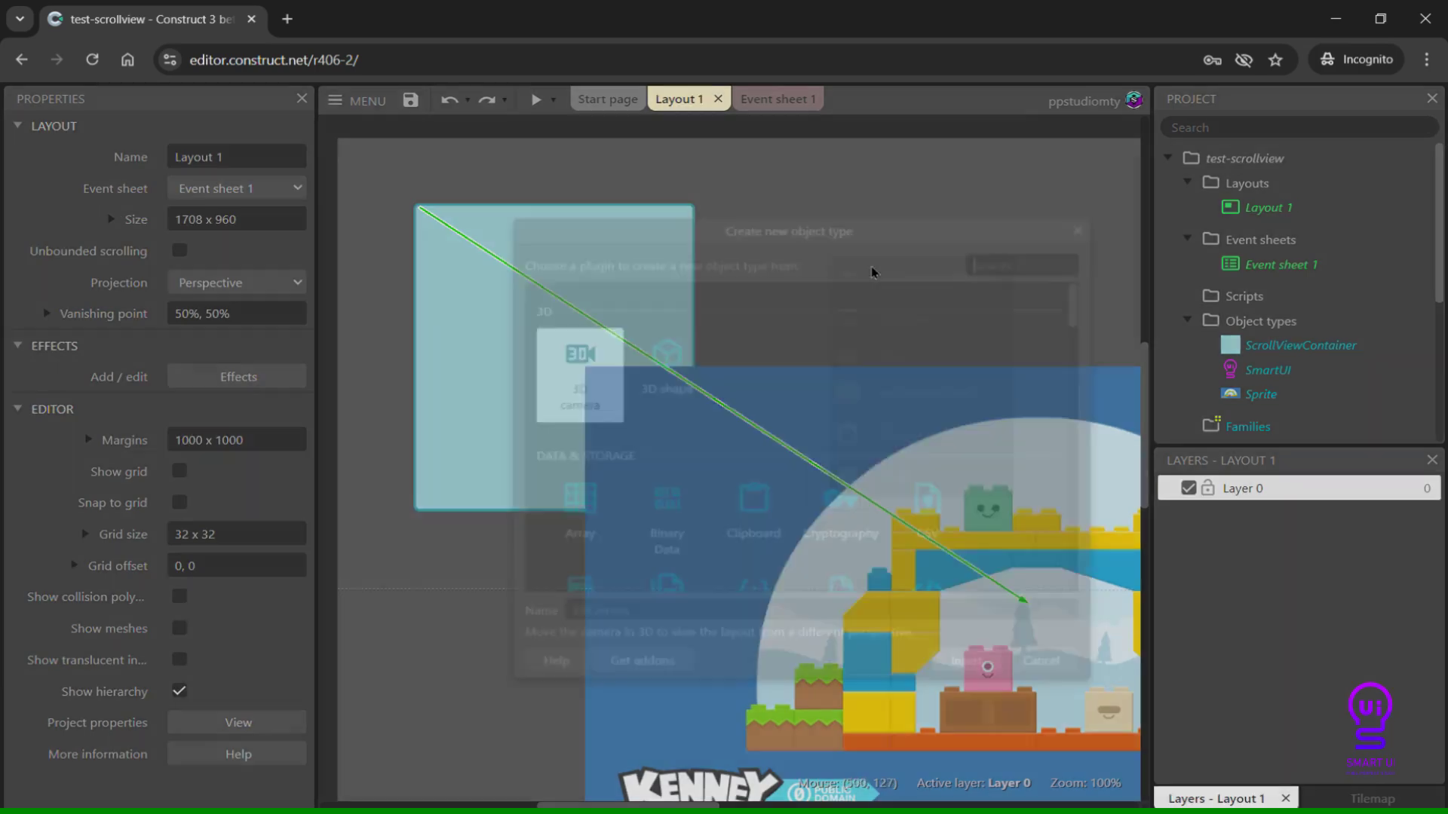
scroll(702, 396, "down", 2)
scroll(715, 410, "down", 2)
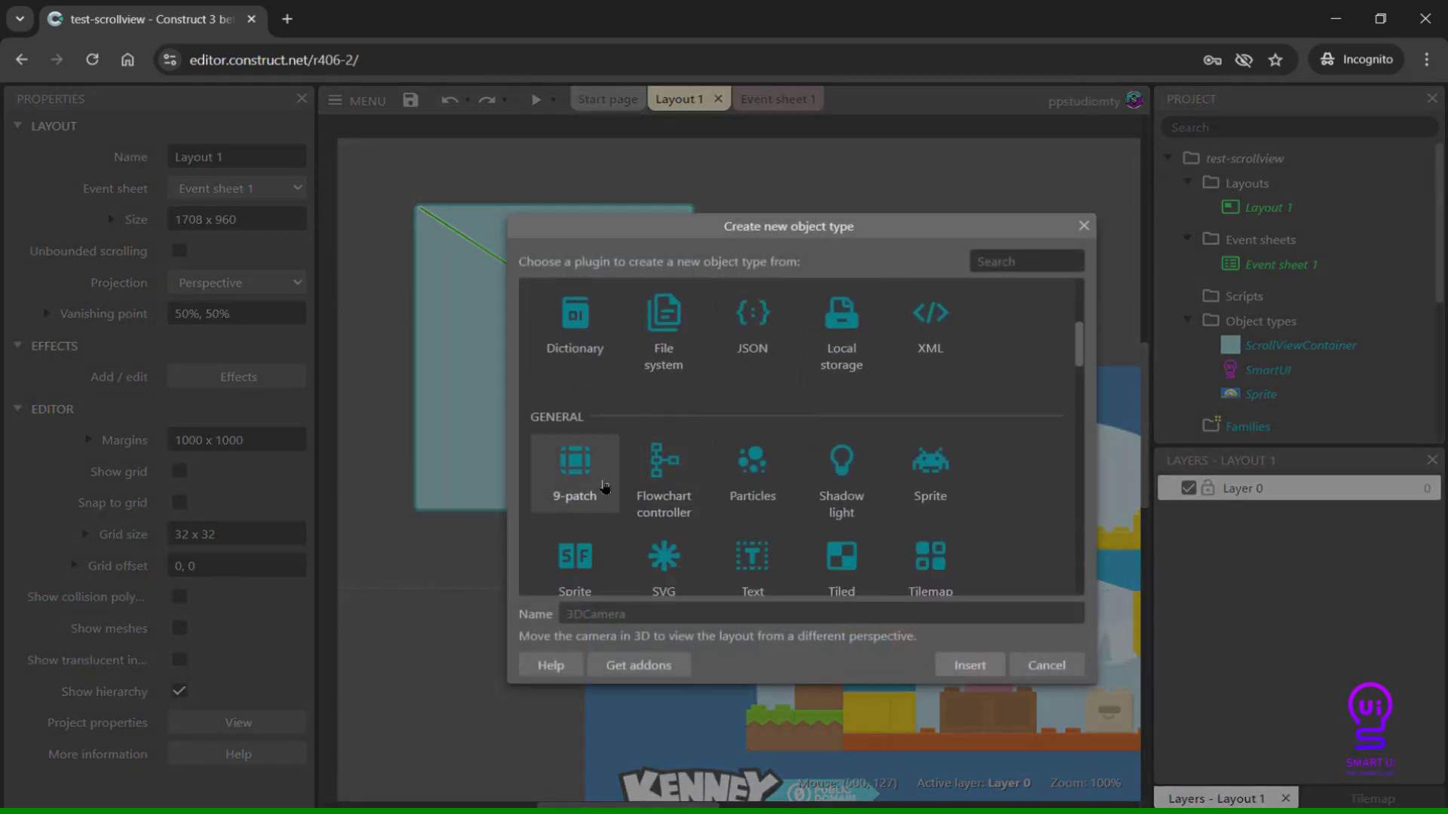
double_click(575, 470)
left_click(776, 307)
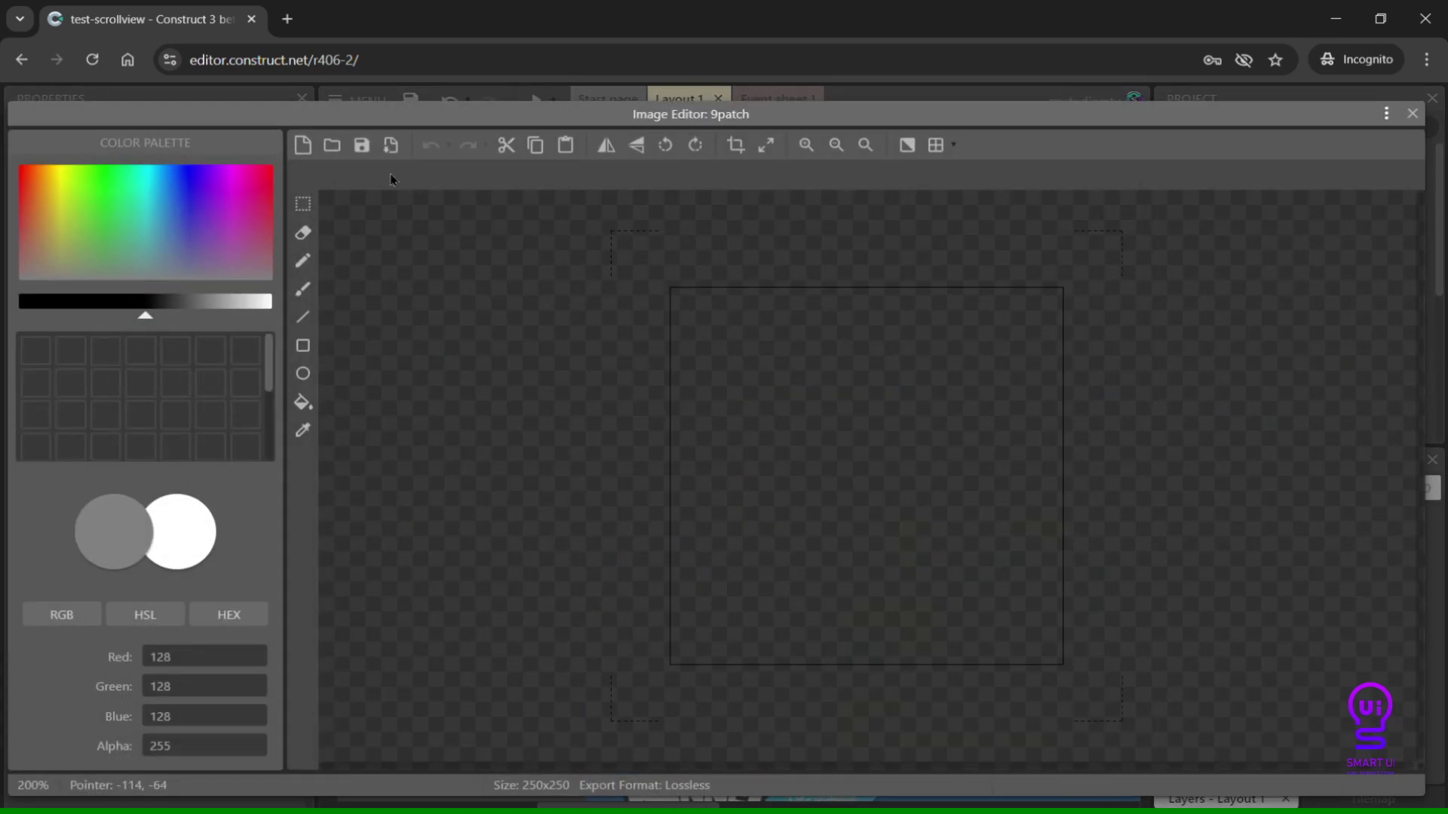
left_click(331, 145)
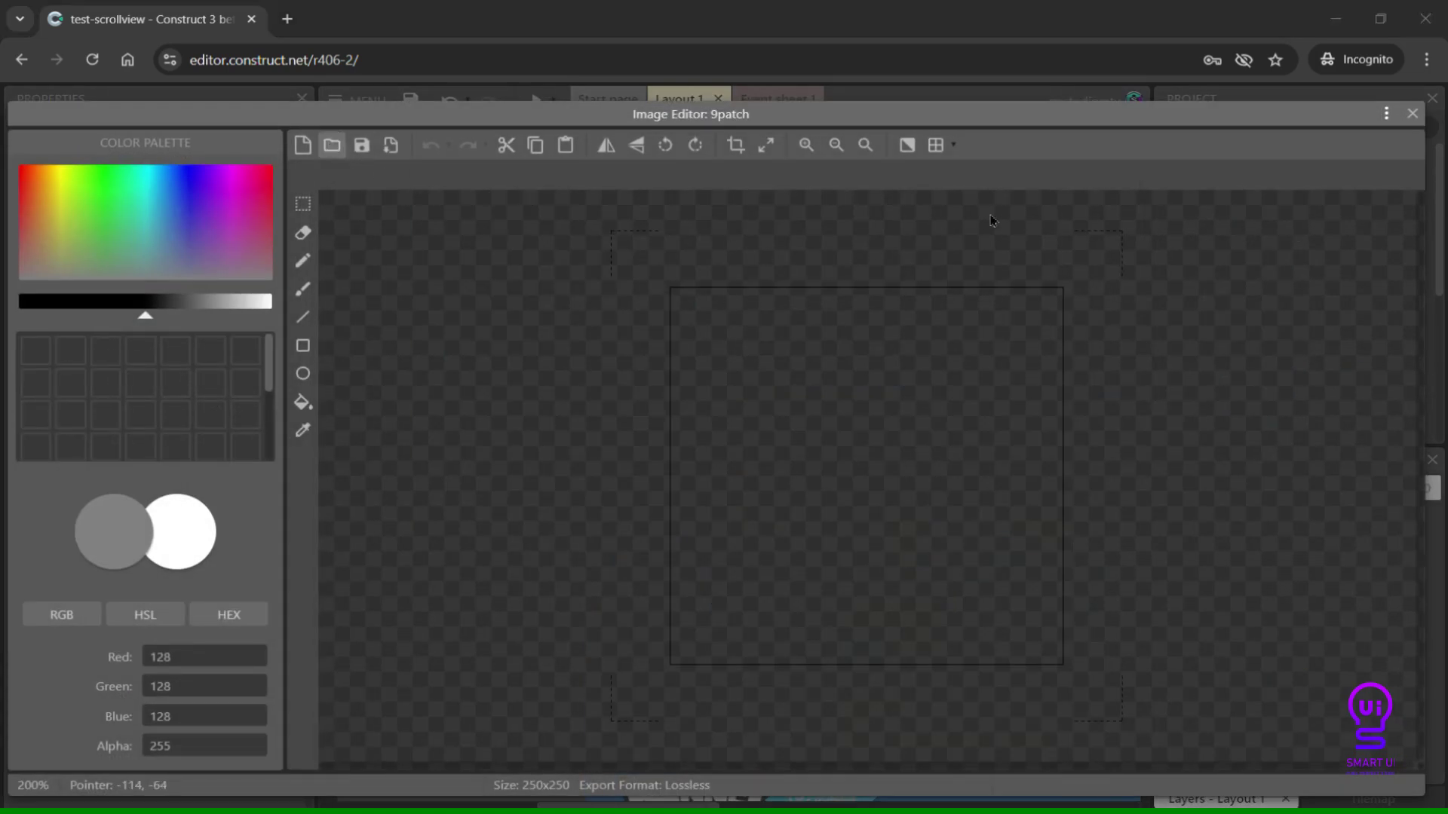
left_click(766, 145)
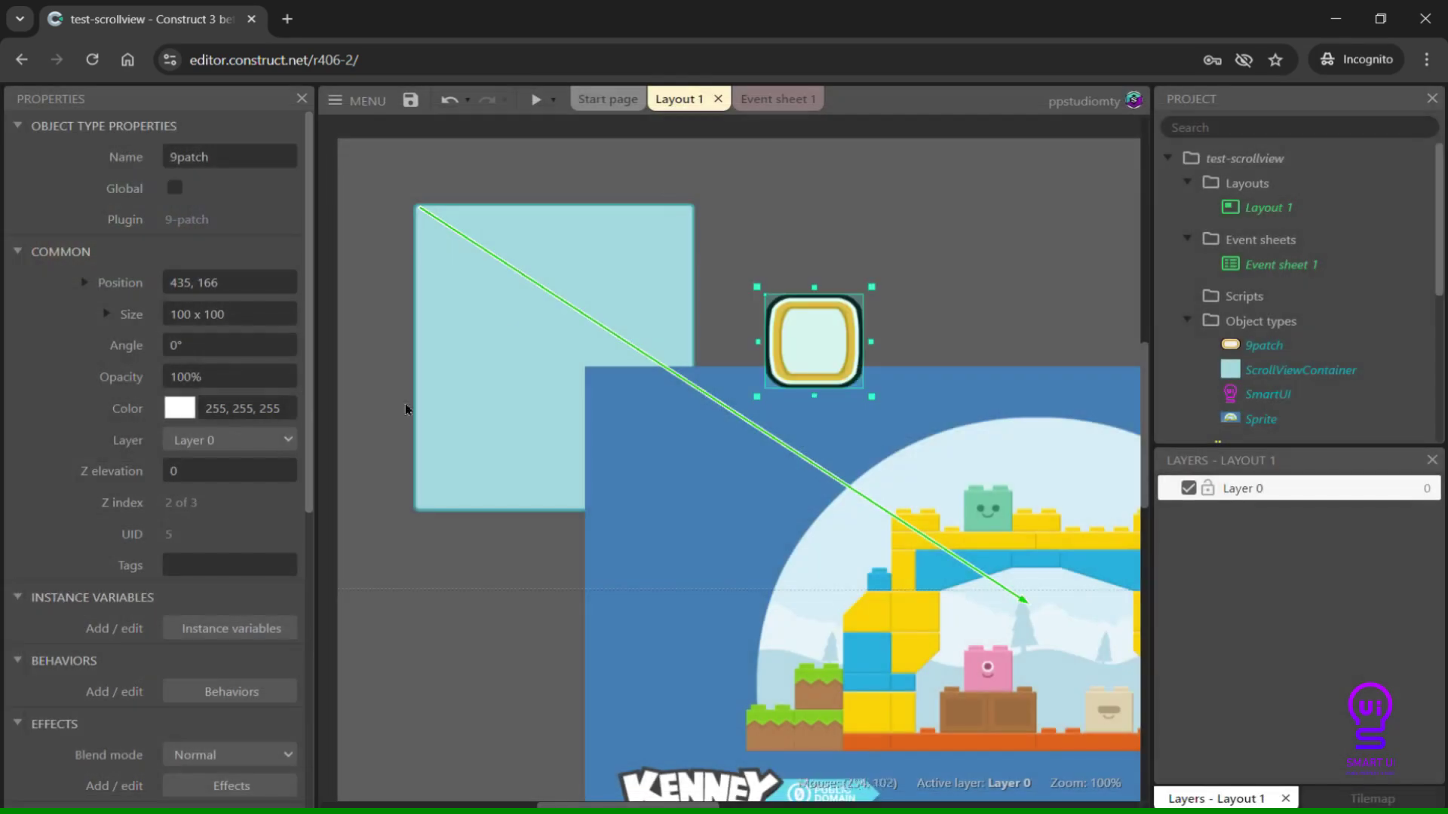
scroll(211, 488, "down", 5)
Set 9-patch margins to 32/32/30/30 and origin Left, and stretch it into a wide bar
double_click(218, 494)
type("32")
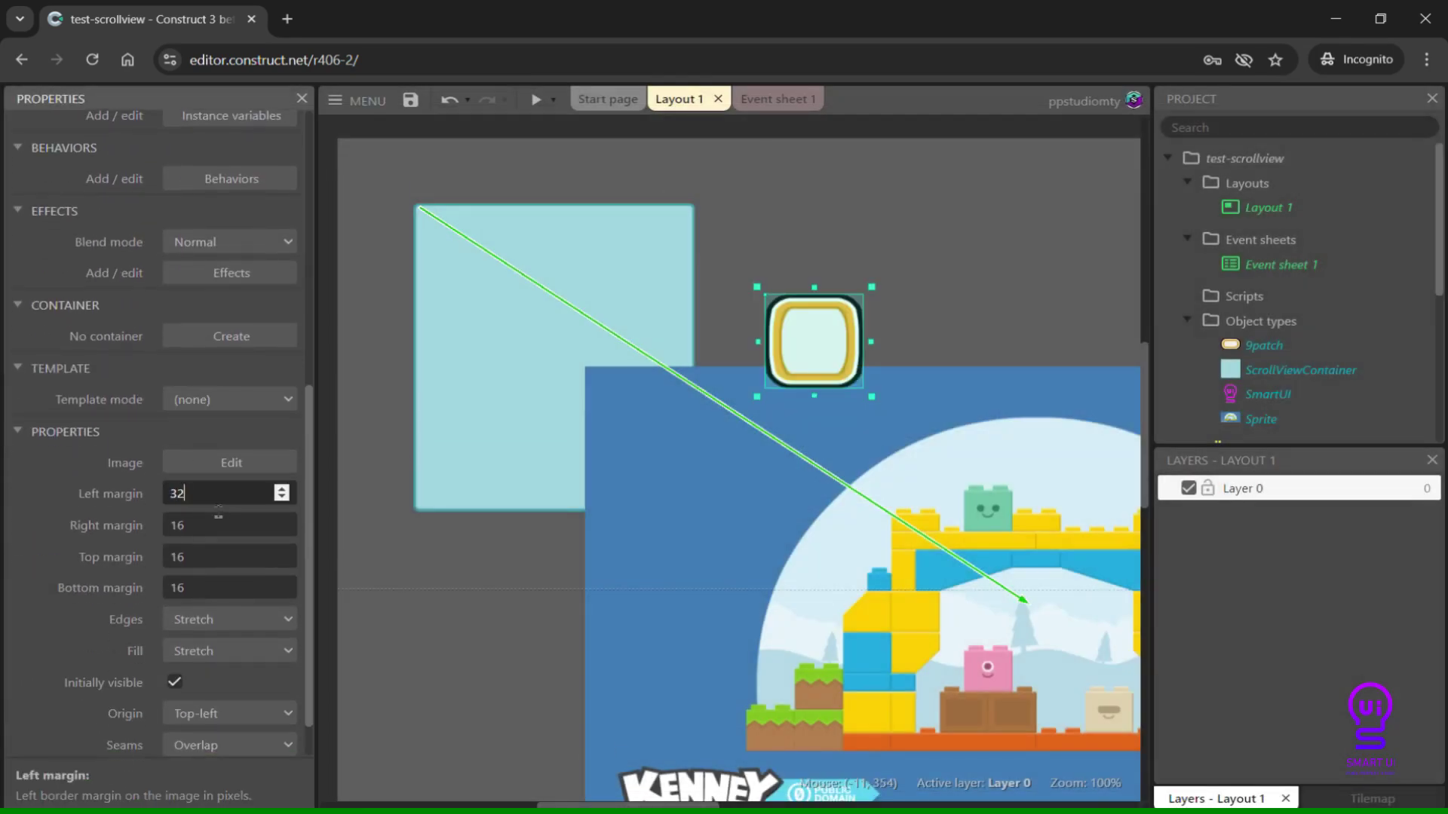
key("Tab")
type("32")
key("Tab")
type("30")
key("Tab")
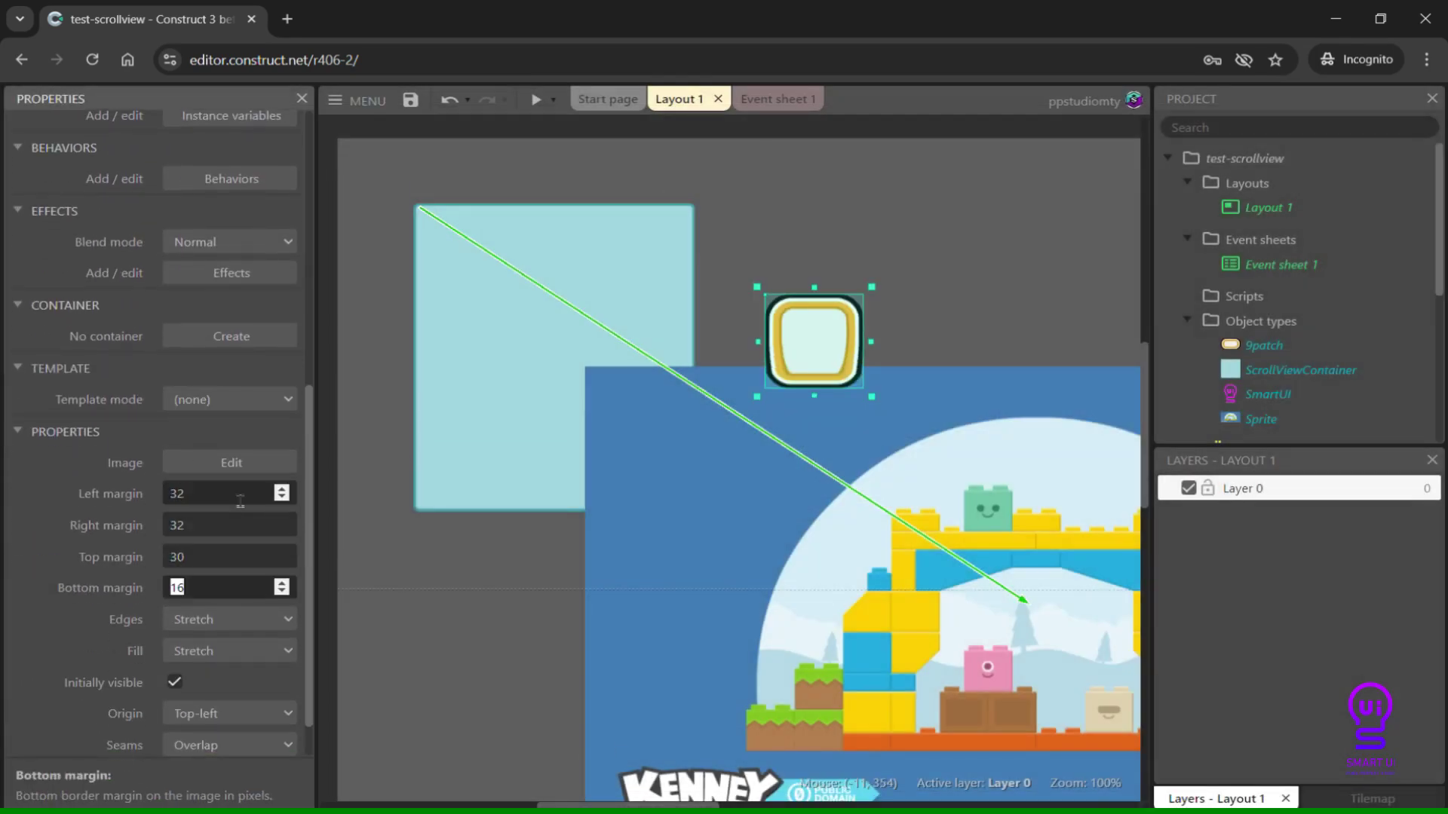
type("30")
scroll(240, 498, "down", 1)
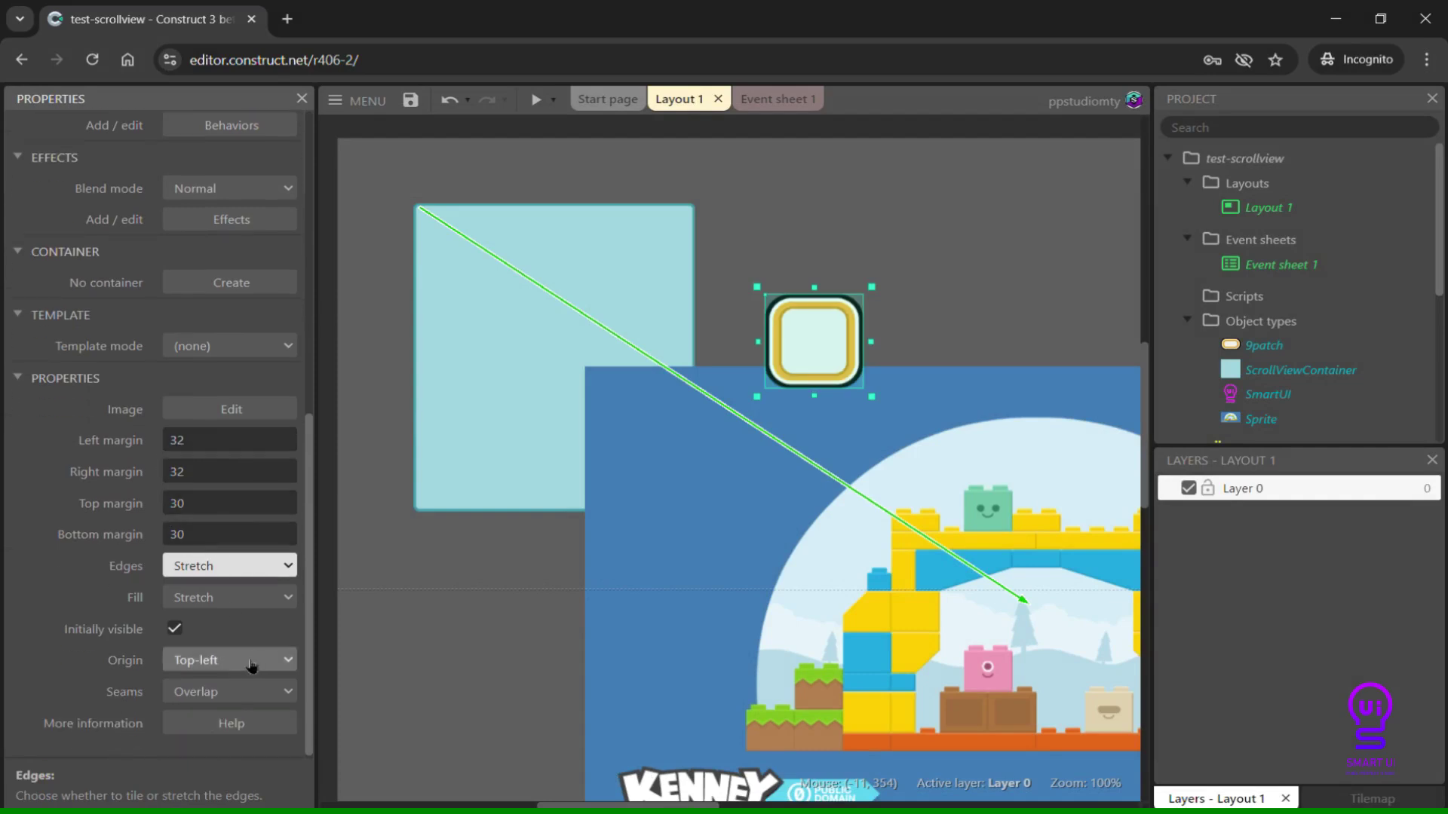
key("Down")
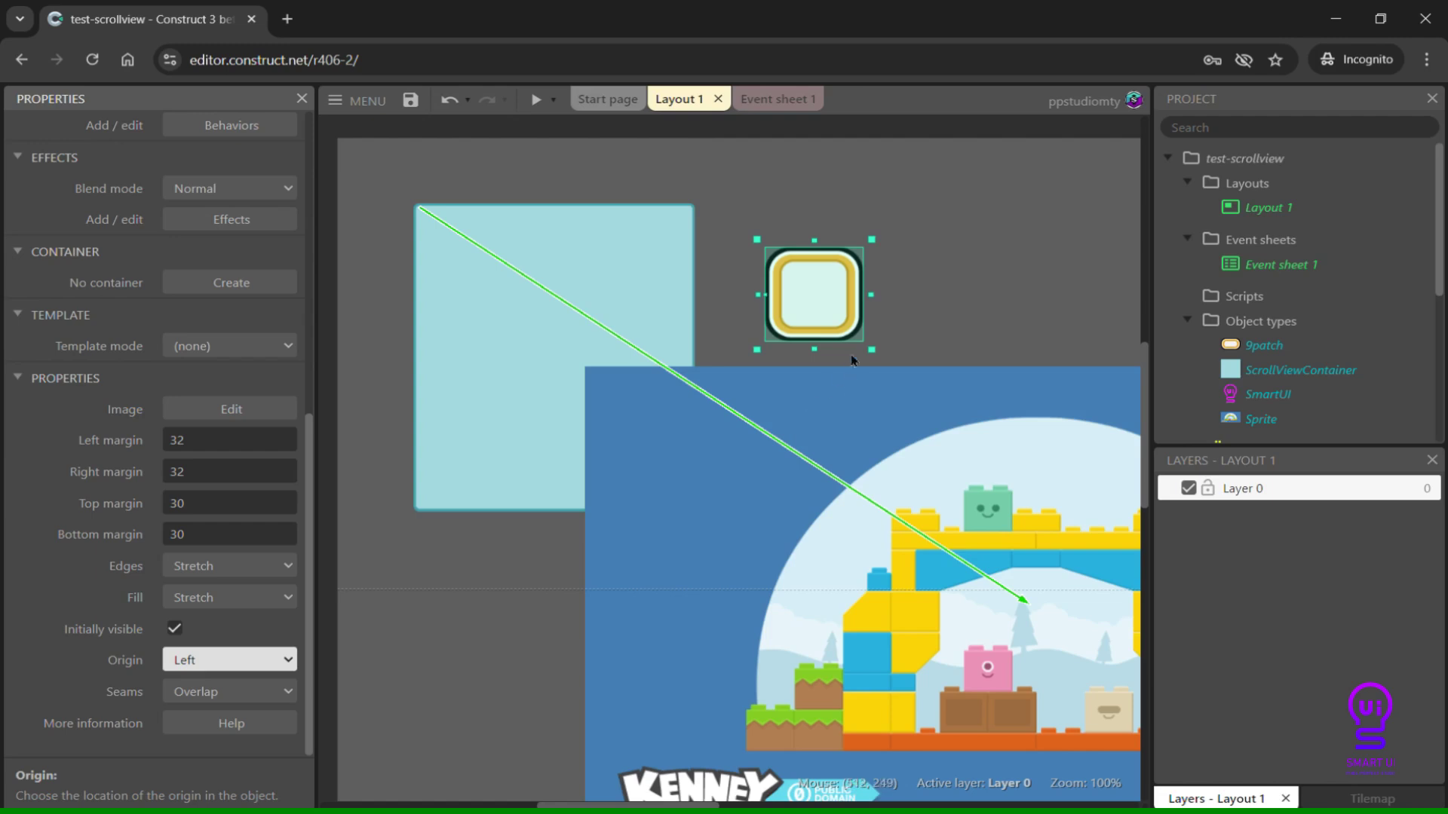
left_click_drag(871, 349, 1058, 321)
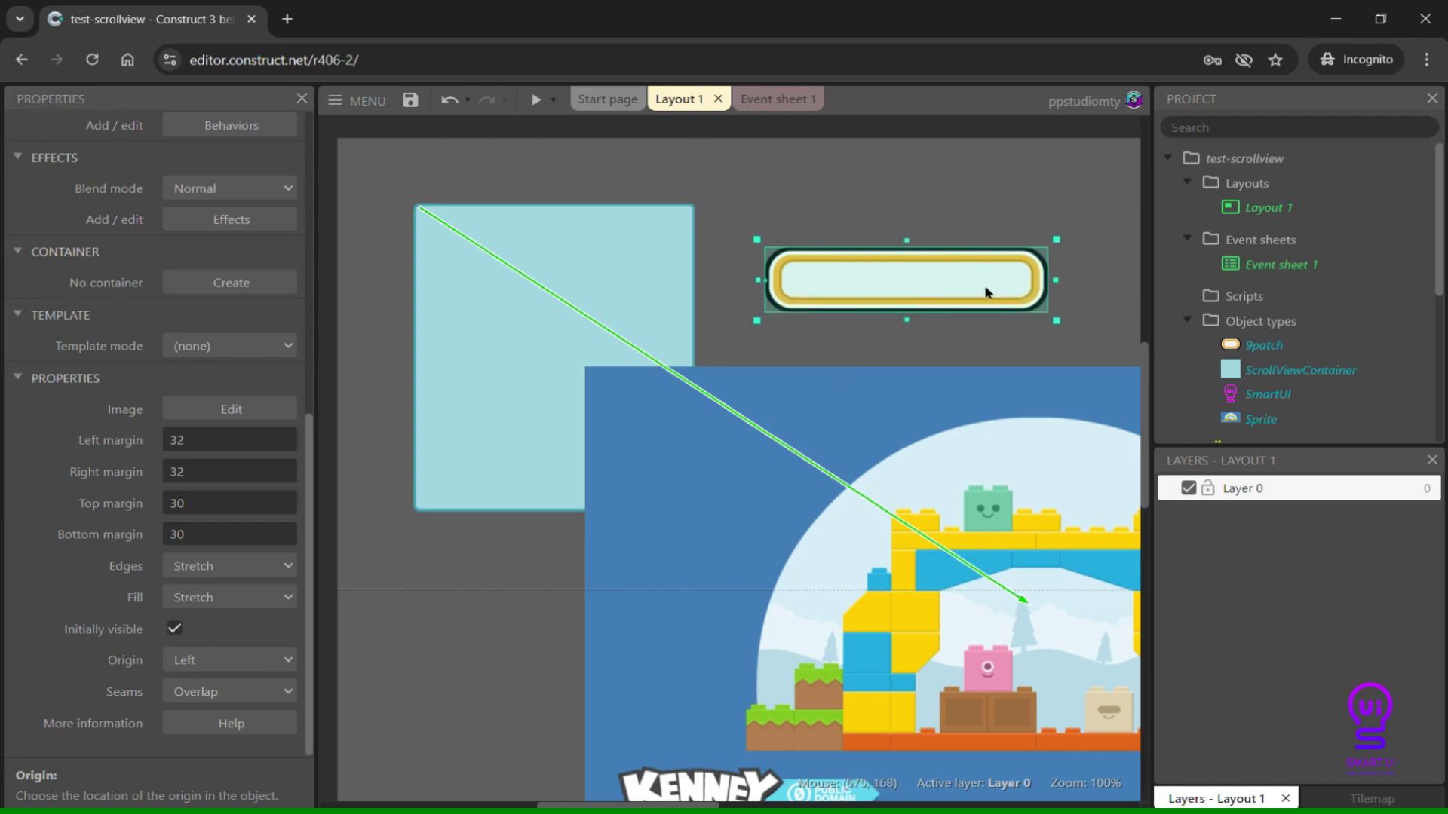
left_click_drag(987, 292, 951, 314)
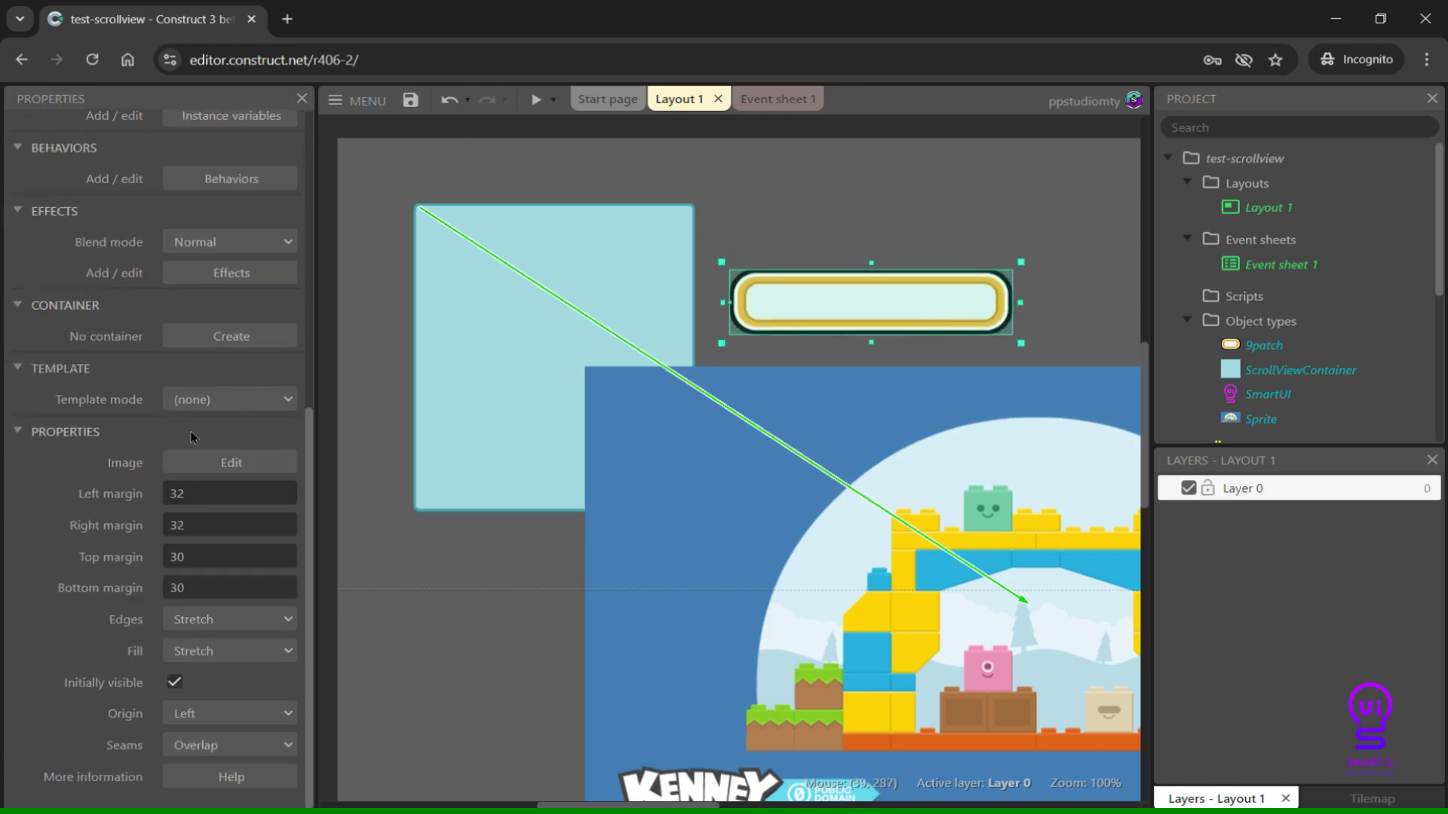
Add the Smart UI Scroll Bar behavior to the bar
left_click(232, 179)
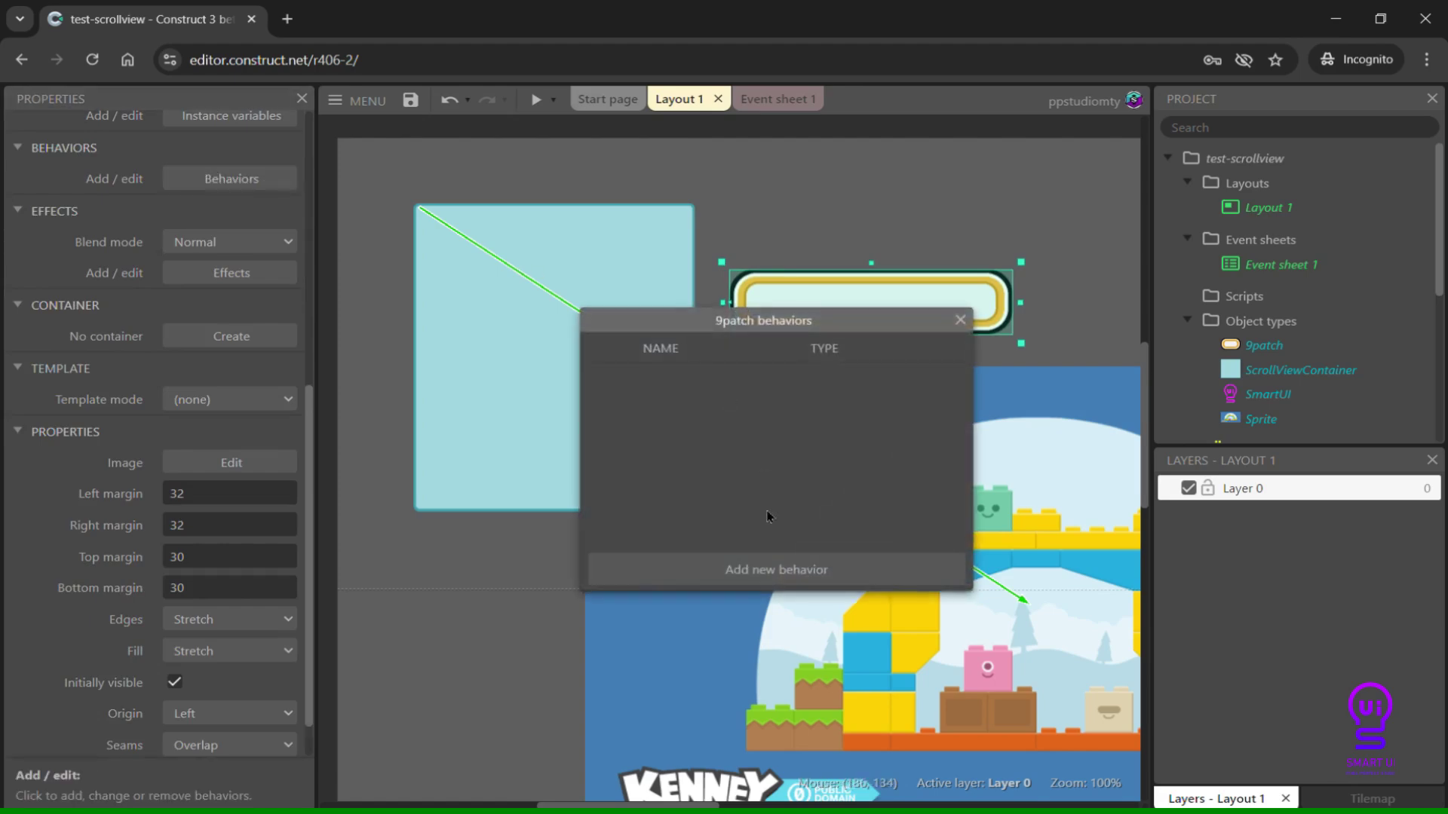
left_click(751, 569)
scroll(792, 486, "down", 5)
scroll(799, 488, "down", 5)
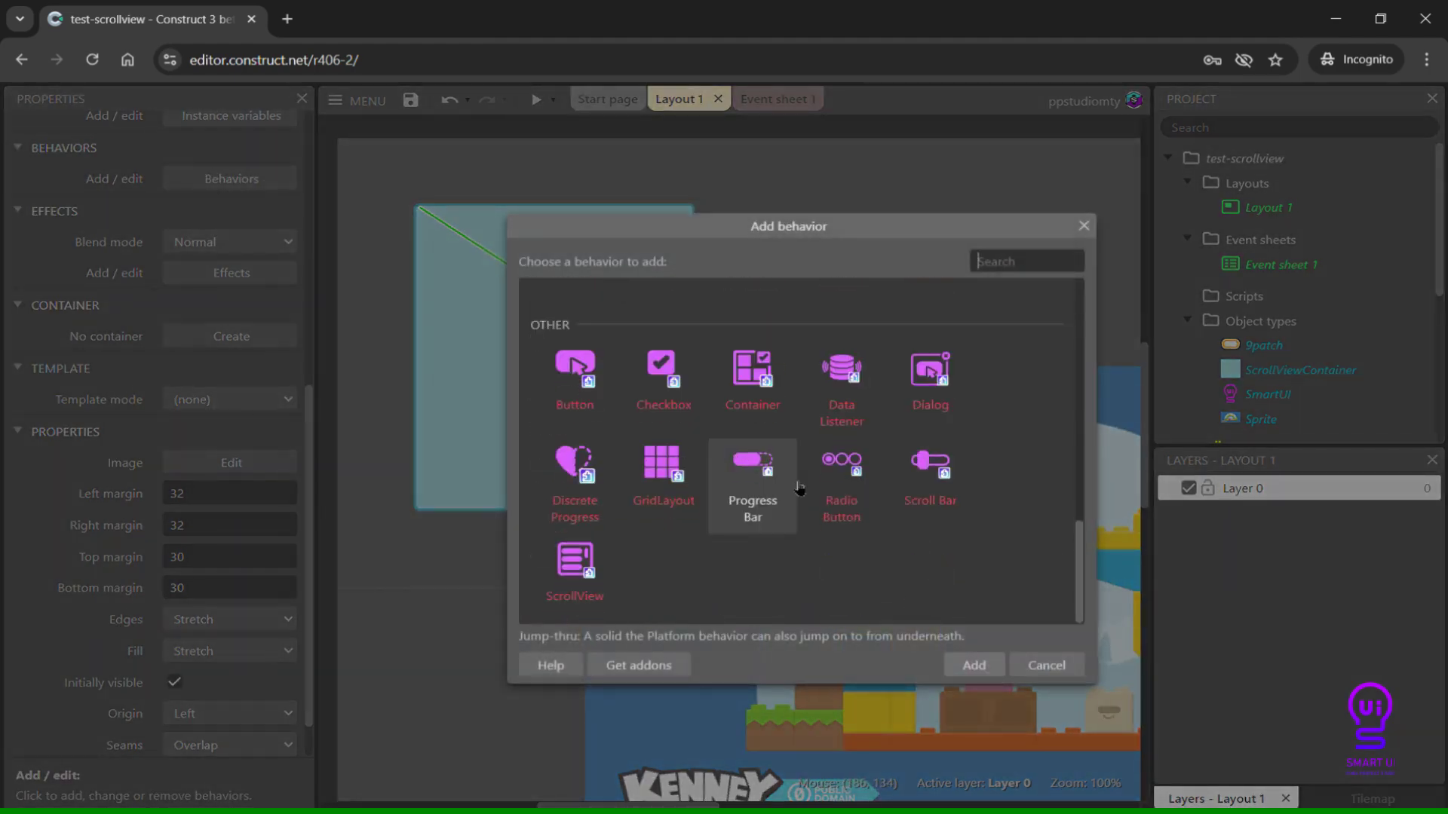
left_click(929, 477)
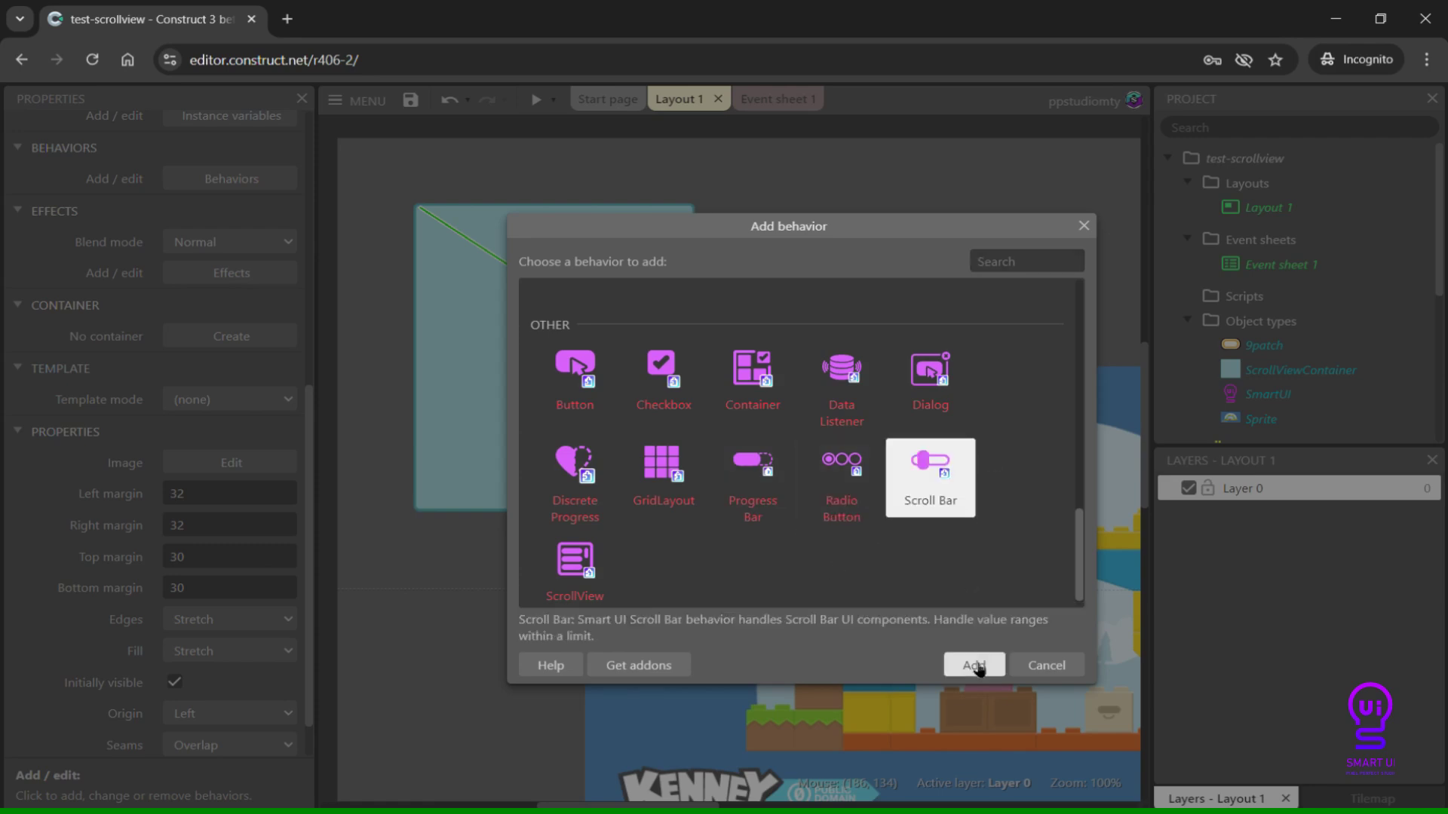
left_click(975, 667)
key("Escape")
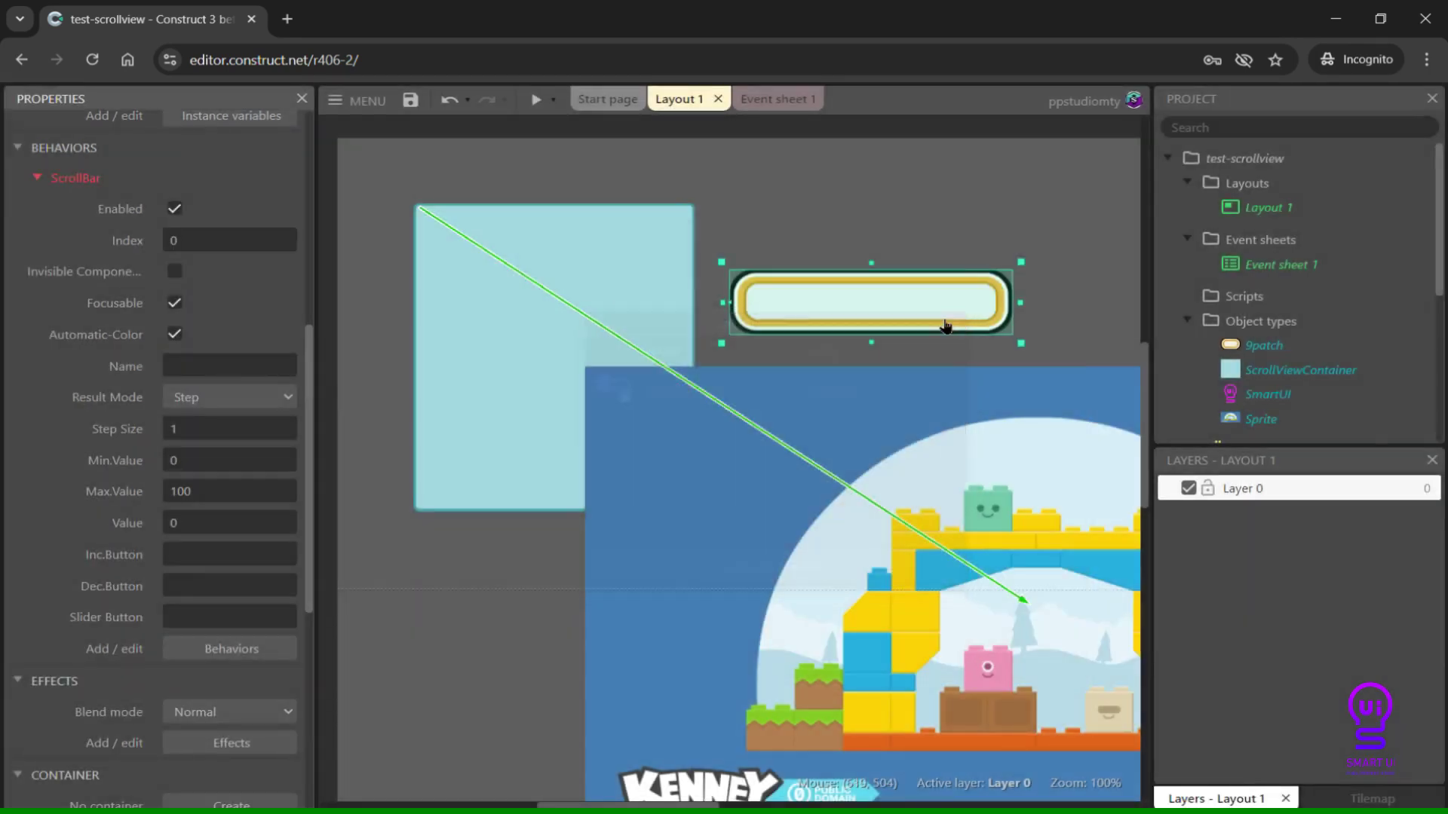
Insert a new Sprite and place it above the bar
right_click(883, 227)
left_click(970, 239)
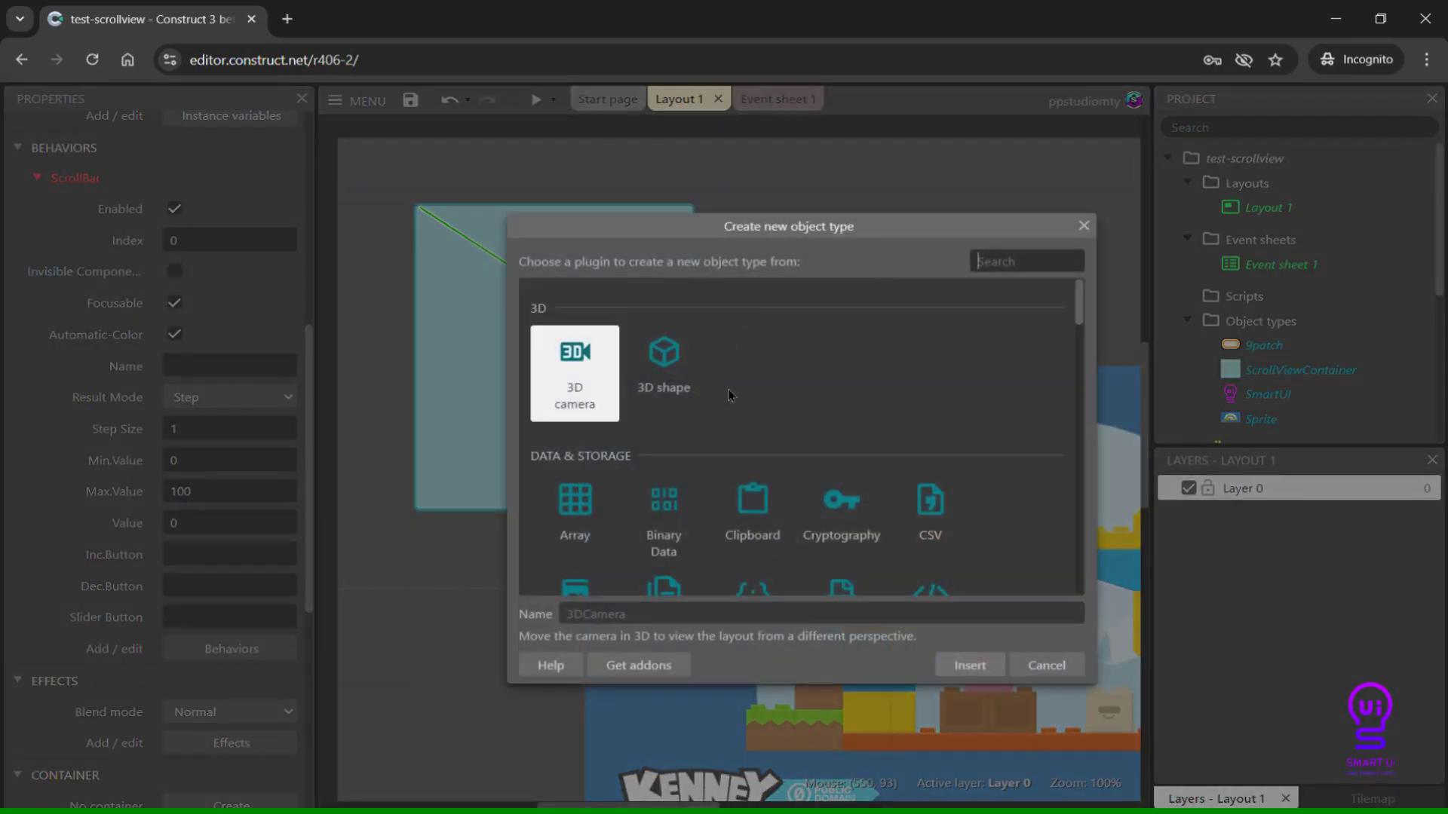
scroll(778, 421, "down", 5)
double_click(930, 473)
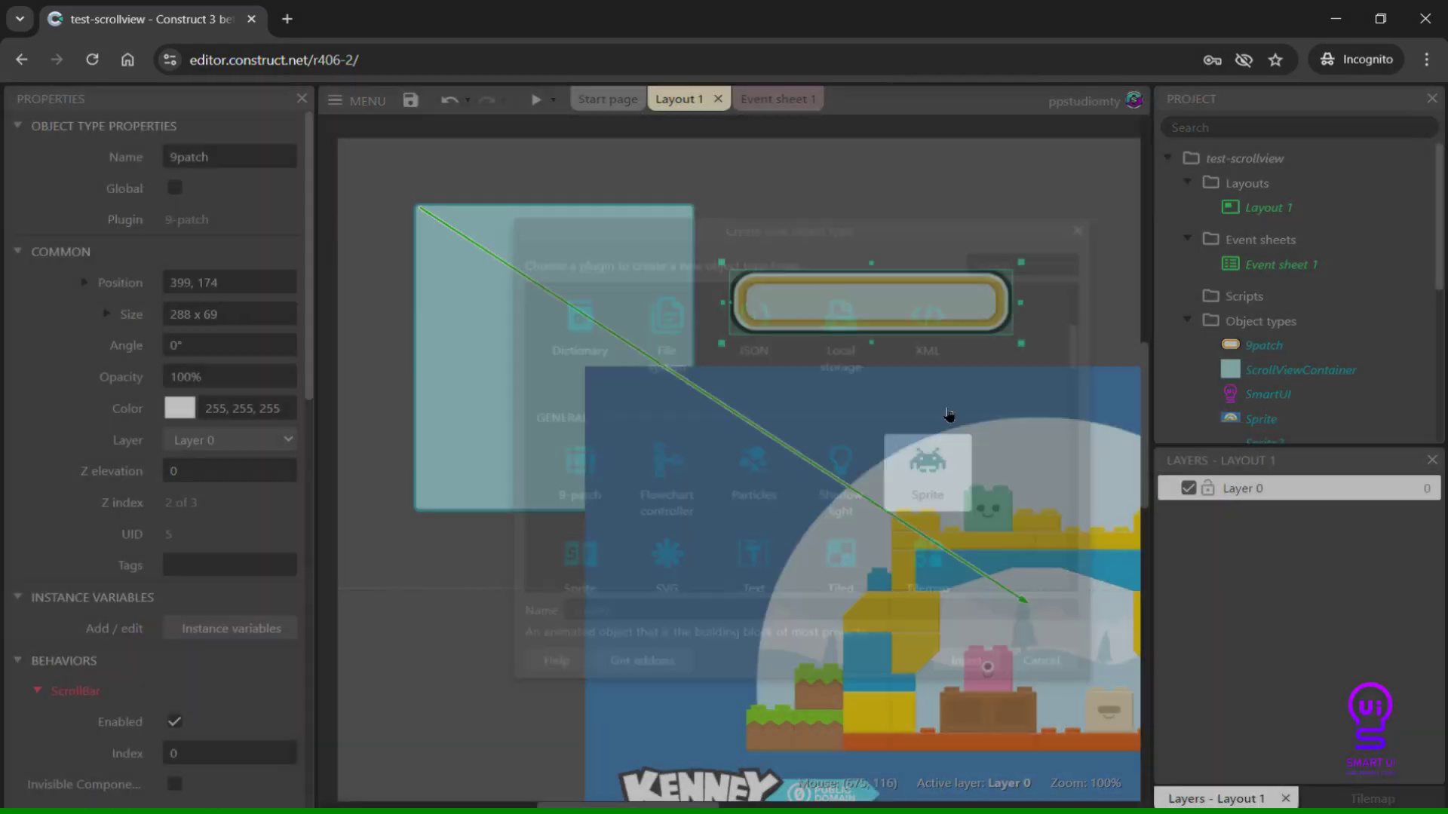
left_click(882, 232)
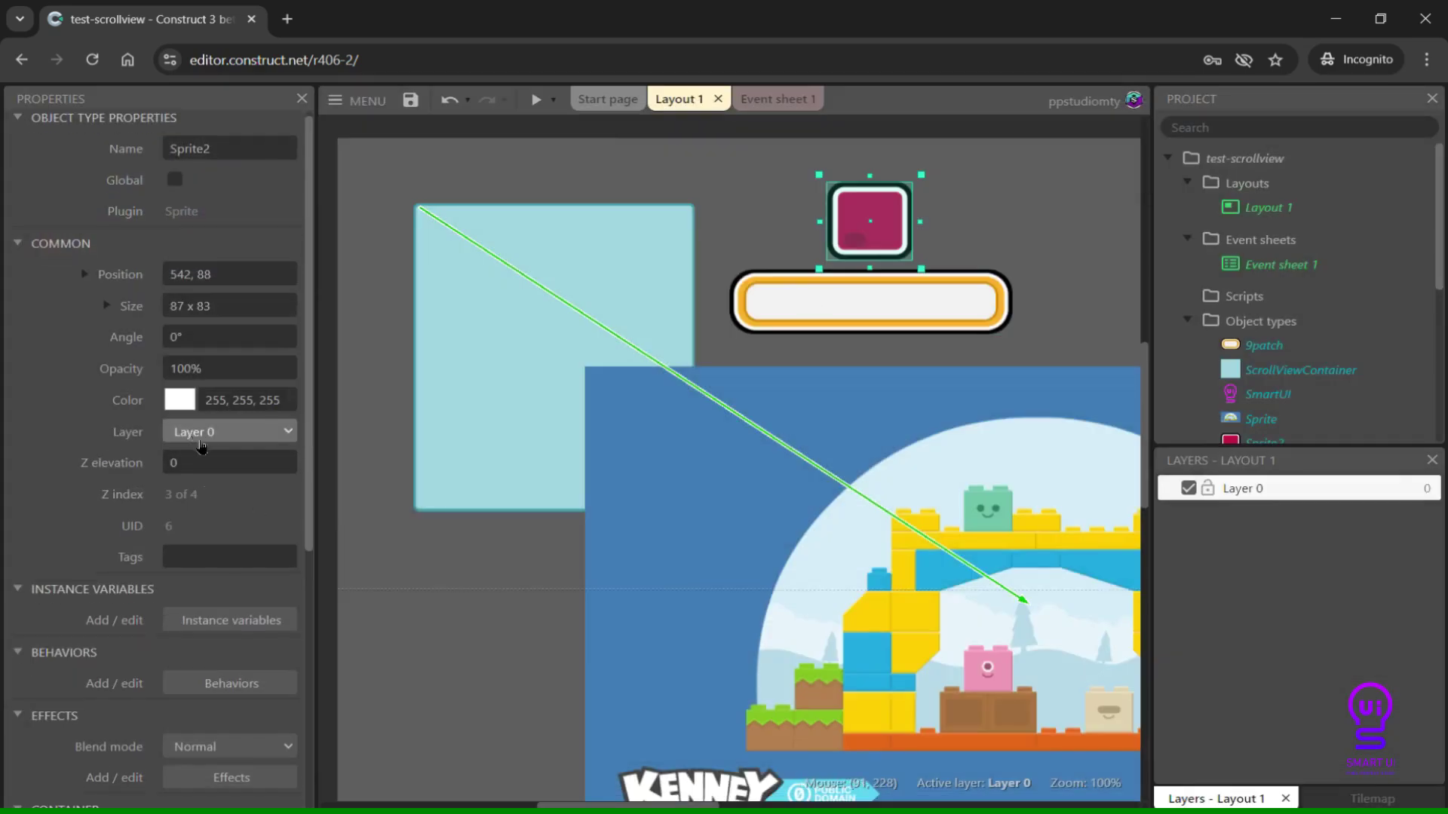
scroll(170, 453, "down", 3)
Give the new sprite a Button behavior and begin naming it slider
left_click(230, 502)
left_click(799, 568)
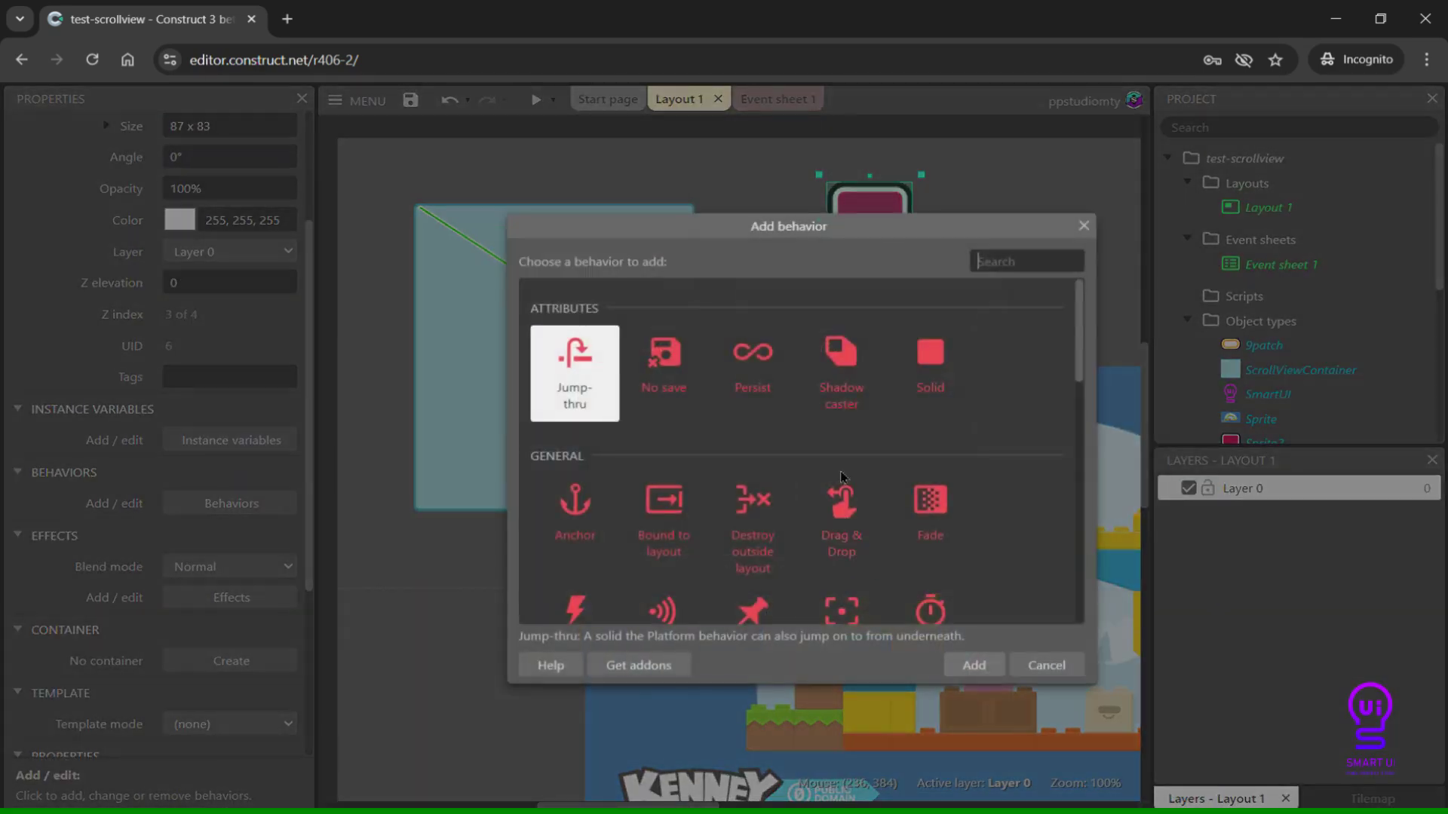
scroll(815, 452, "down", 5)
scroll(815, 453, "down", 3)
left_click(577, 382)
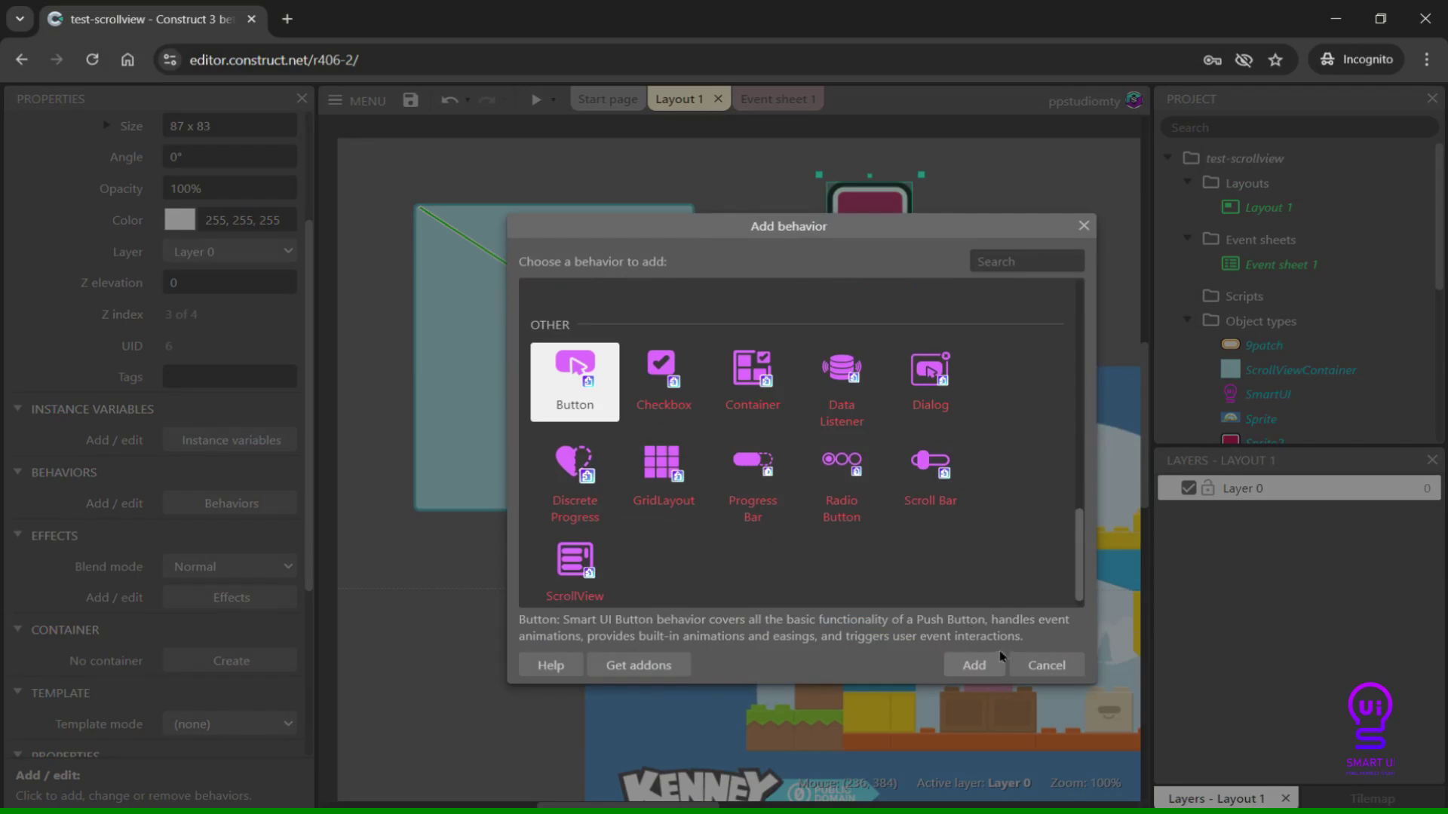
left_click(974, 665)
left_click(962, 318)
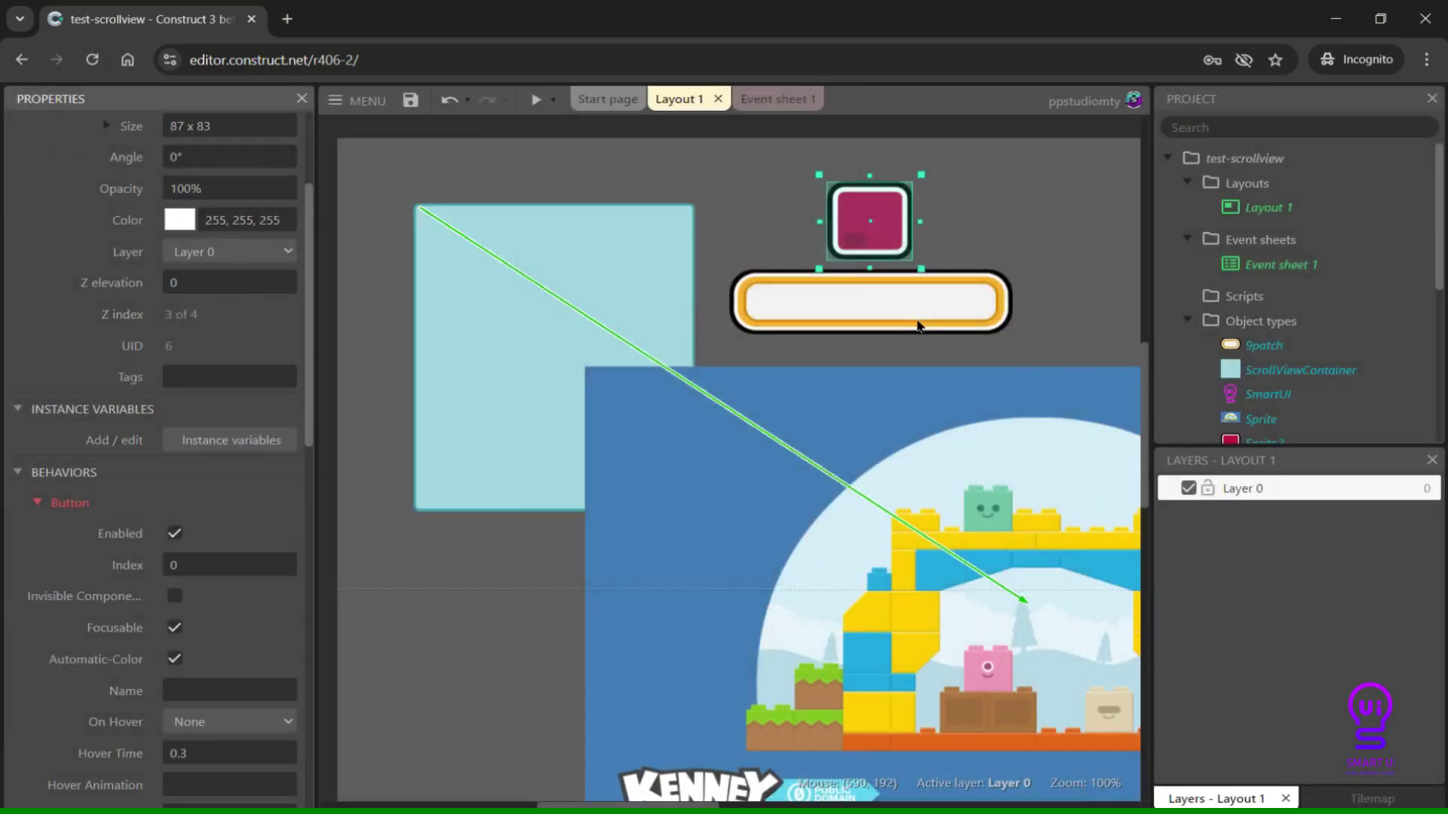
scroll(227, 453, "down", 3)
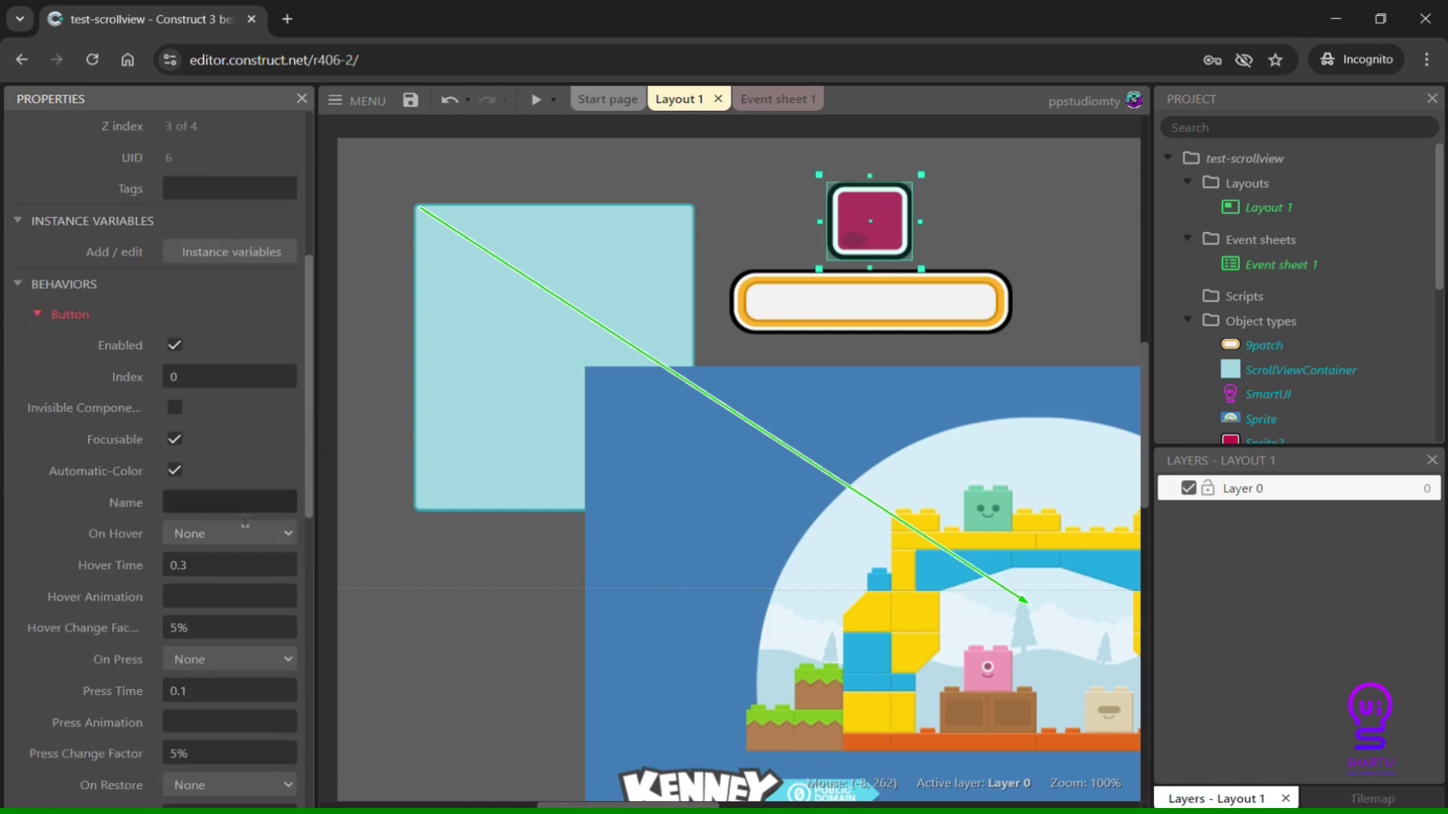
left_click(227, 503)
type("slider")
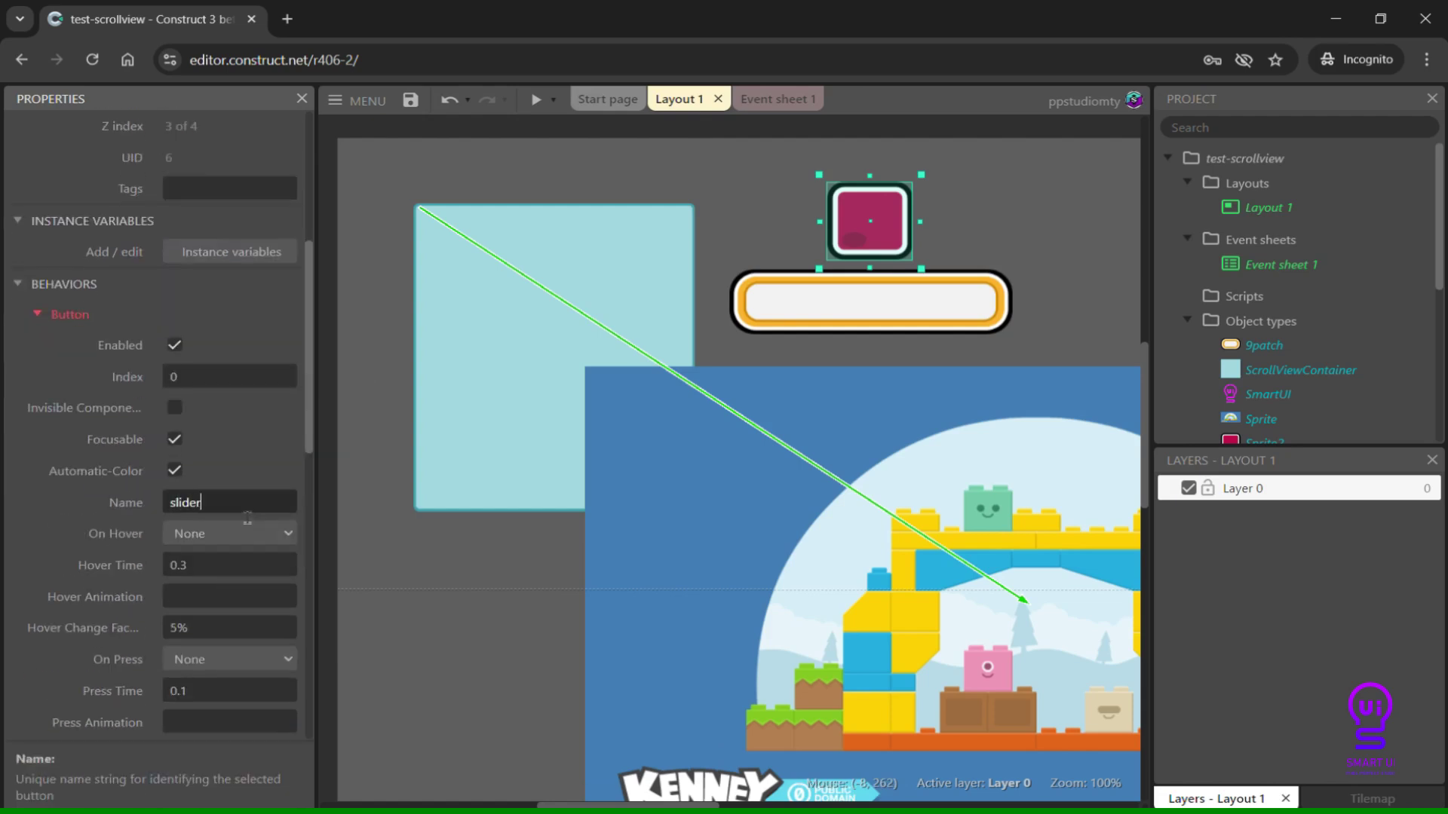
Make the slider button a child of the bar using Hierarchy > Add selection
left_click(827, 300, "shift")
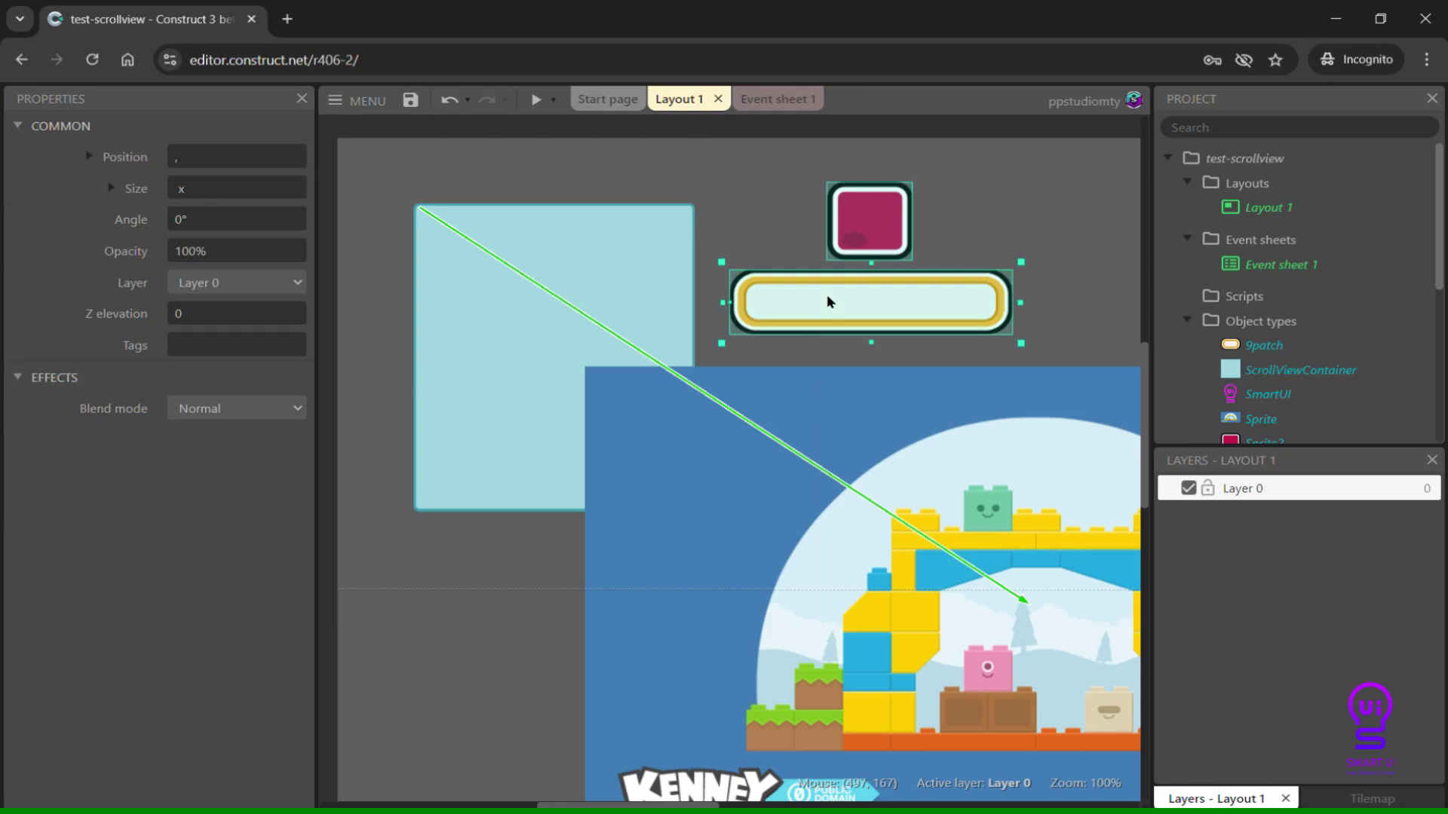
right_click(827, 300)
left_click(1115, 421)
Set the bar's ScrollBar slider button to slider and its name to horizontal
left_click(927, 300)
left_click(871, 303)
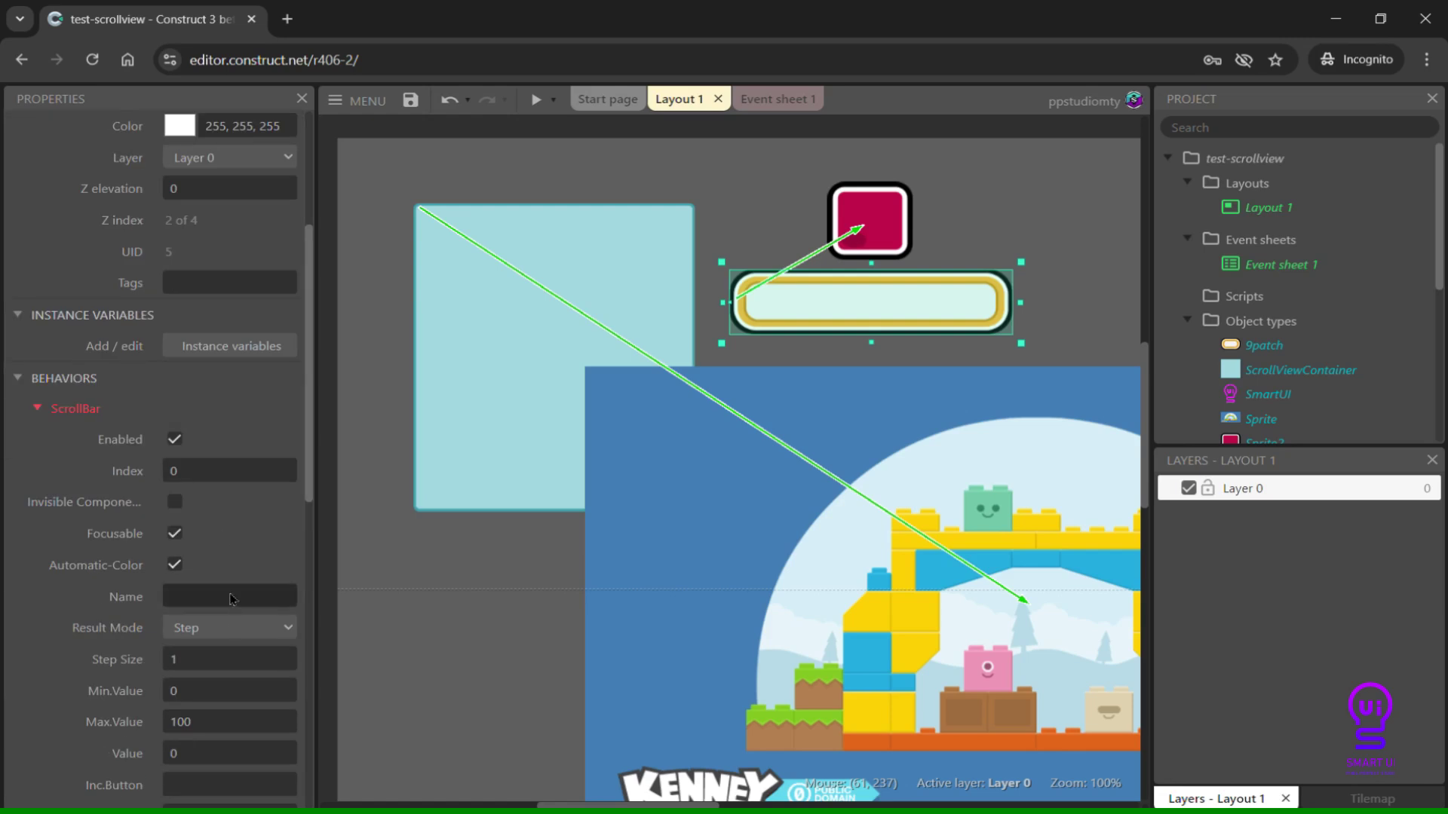
scroll(210, 739, "down", 3)
left_click(255, 660)
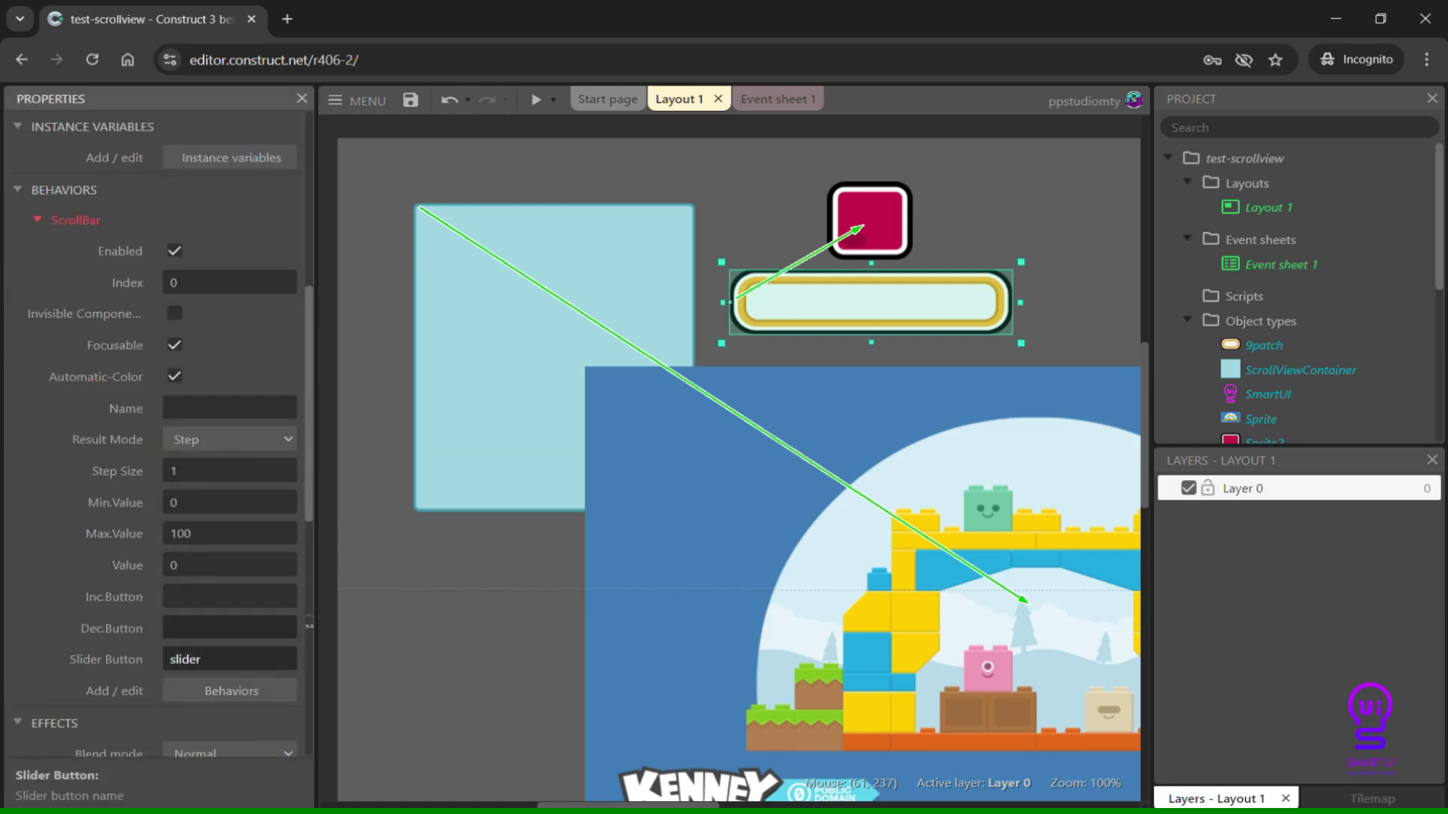
left_click(756, 207)
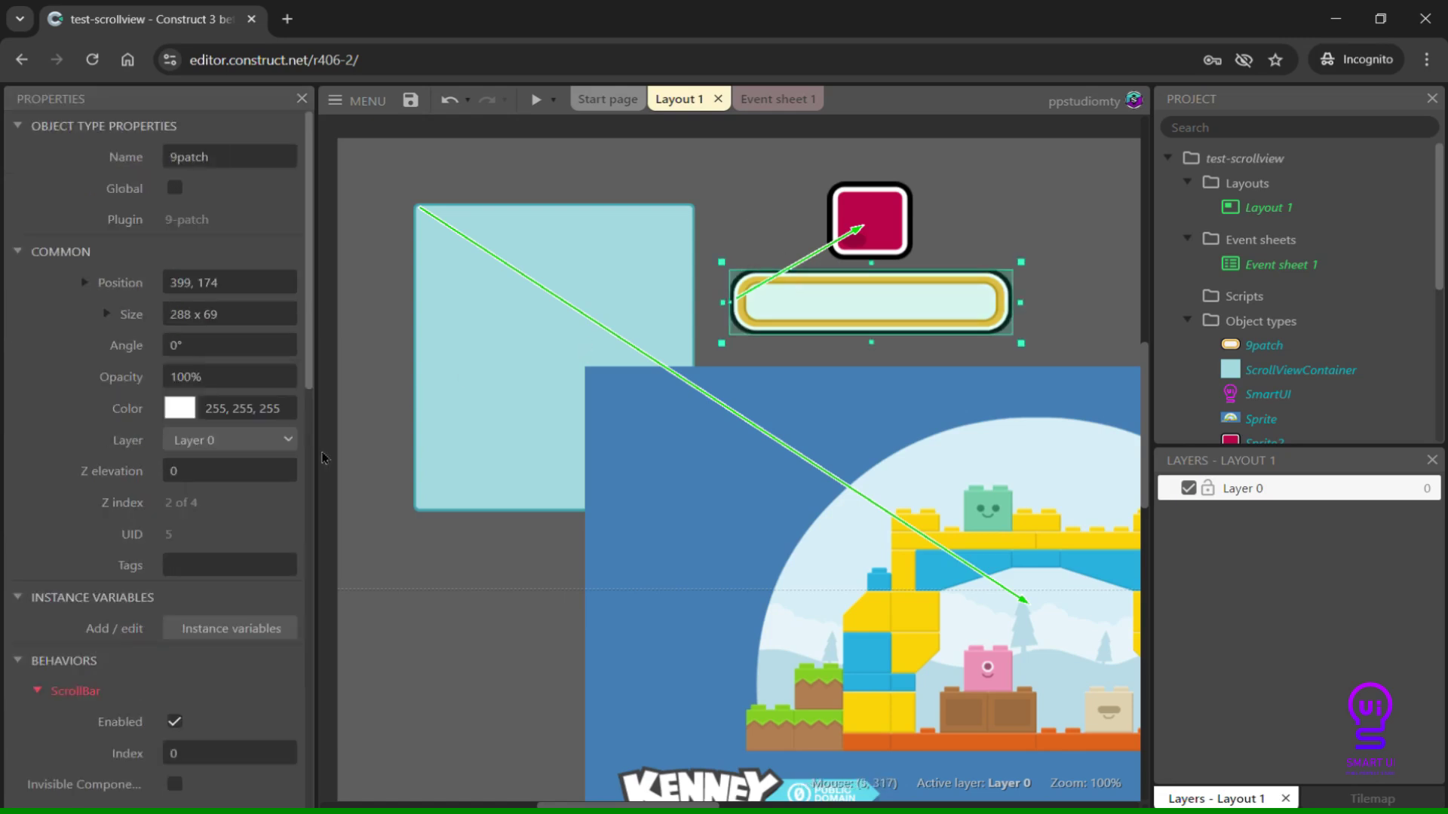
scroll(159, 533, "down", 3)
scroll(204, 532, "down", 2)
left_click(232, 502)
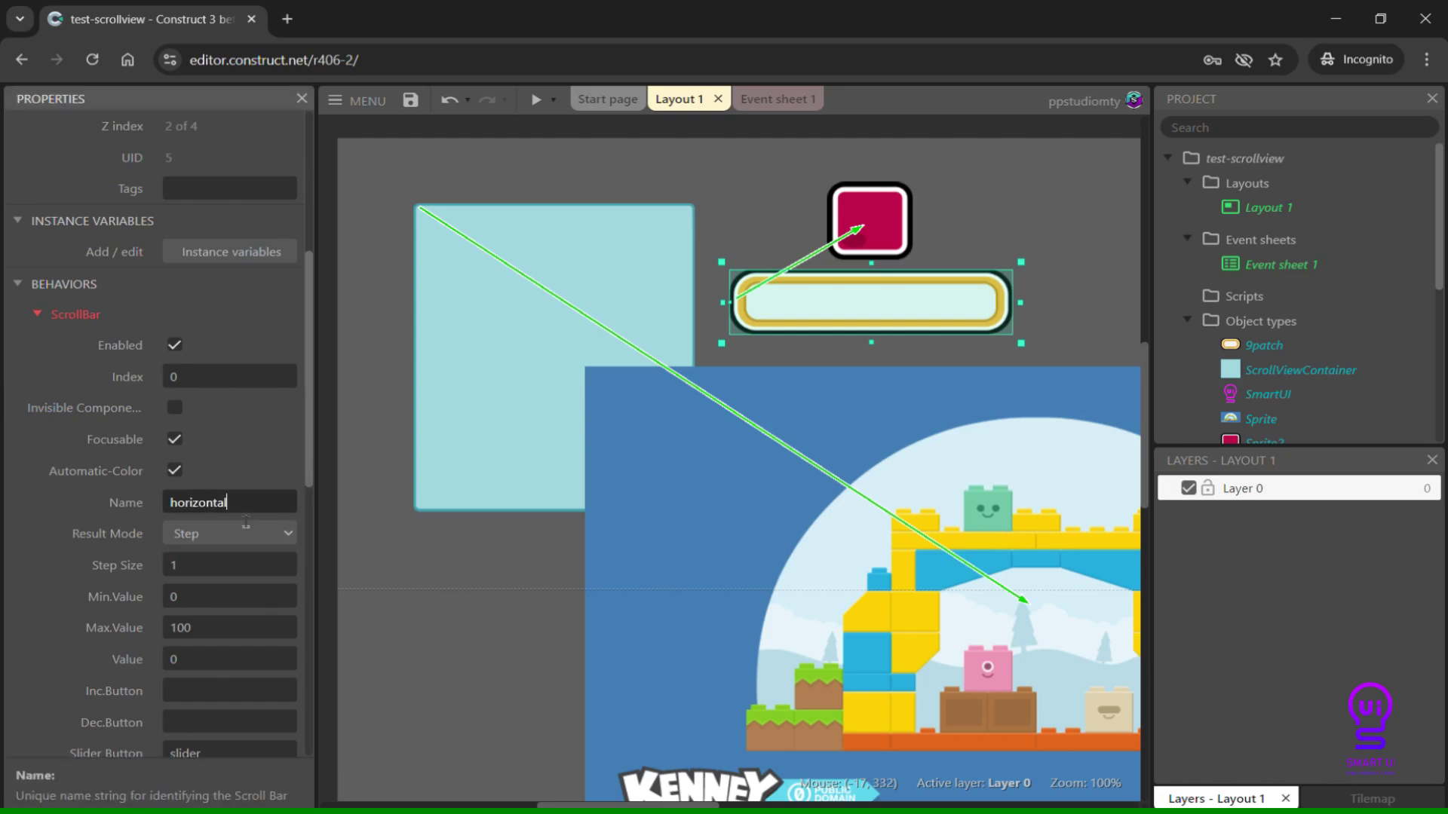
Make the bar a child of the light-blue scroll view container
left_click(529, 292, "shift")
right_click(529, 292)
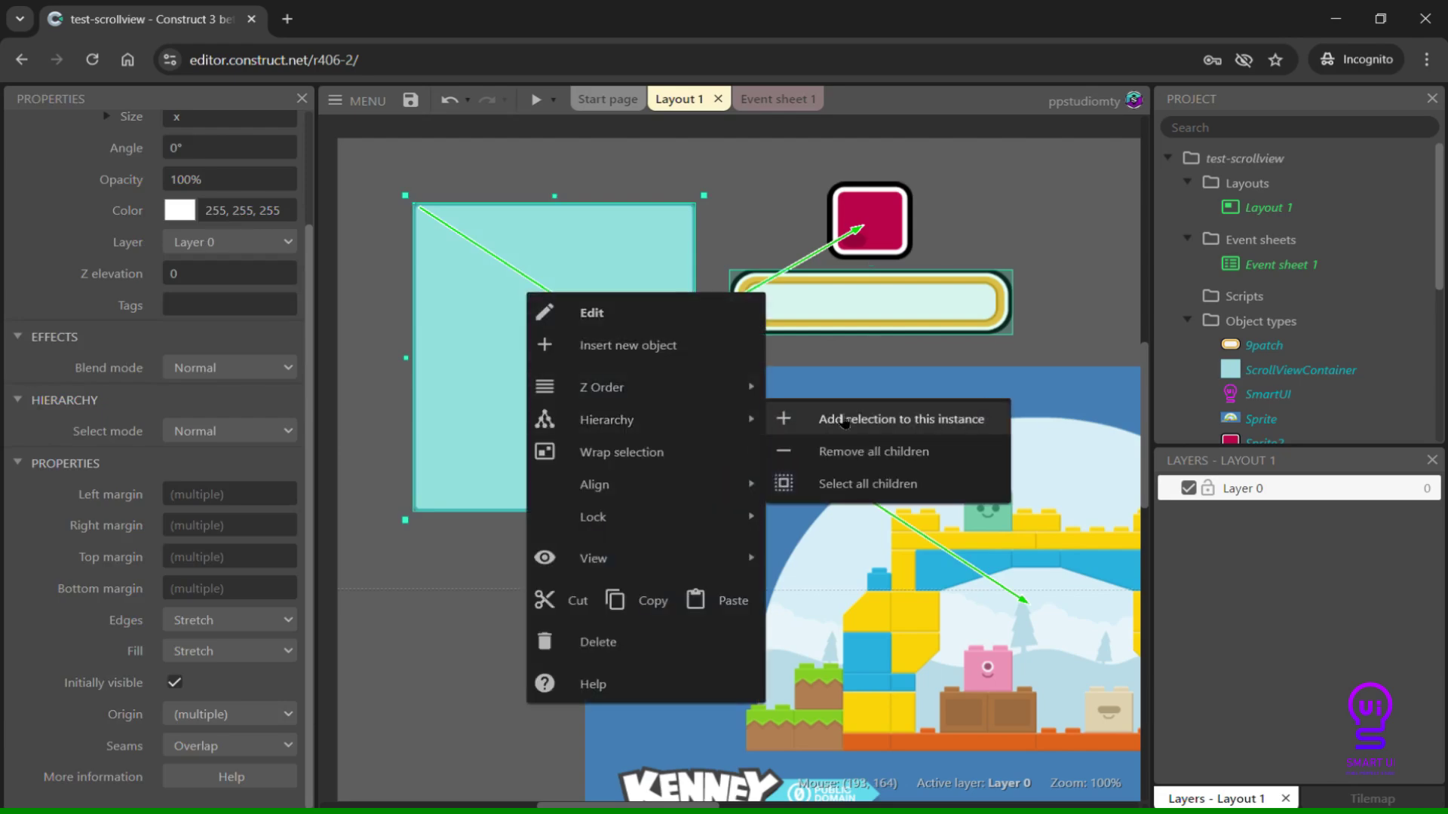
left_click(845, 421)
Set the container's Horizontal Scrollbar property to horizontal
left_click(494, 475)
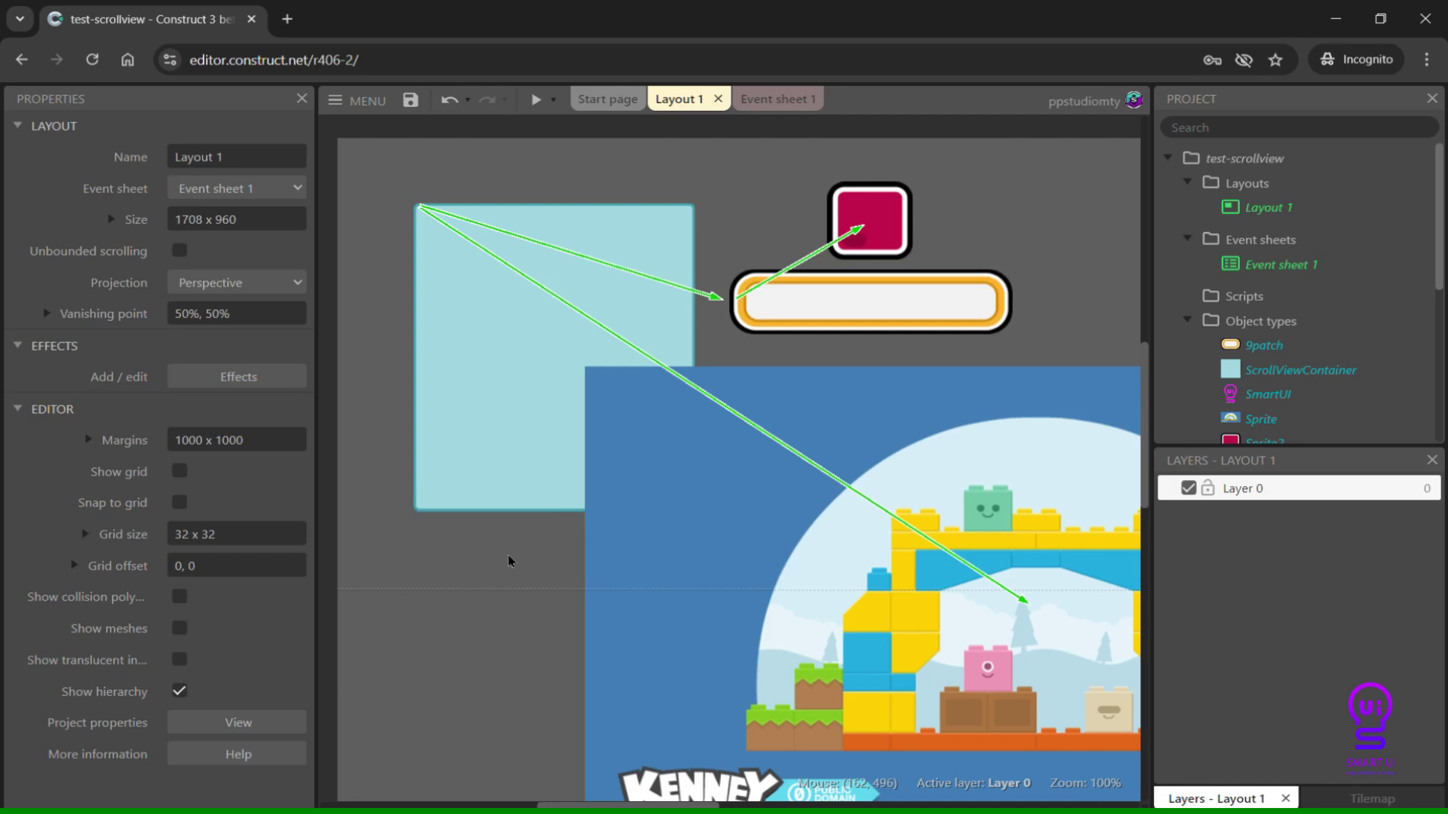
scroll(190, 417, "down", 5)
scroll(190, 416, "down", 4)
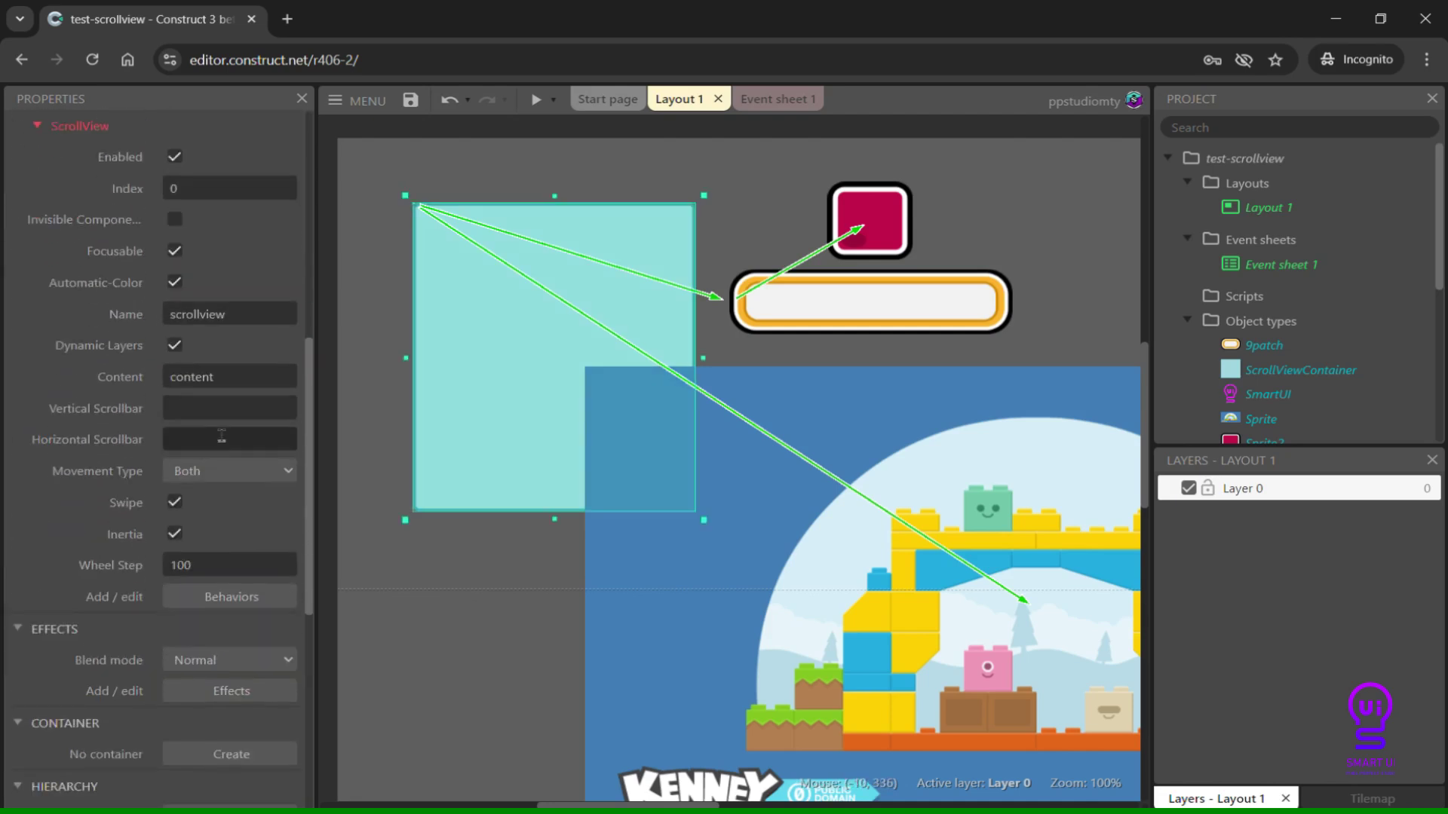
left_click(201, 440)
type("horizontal")
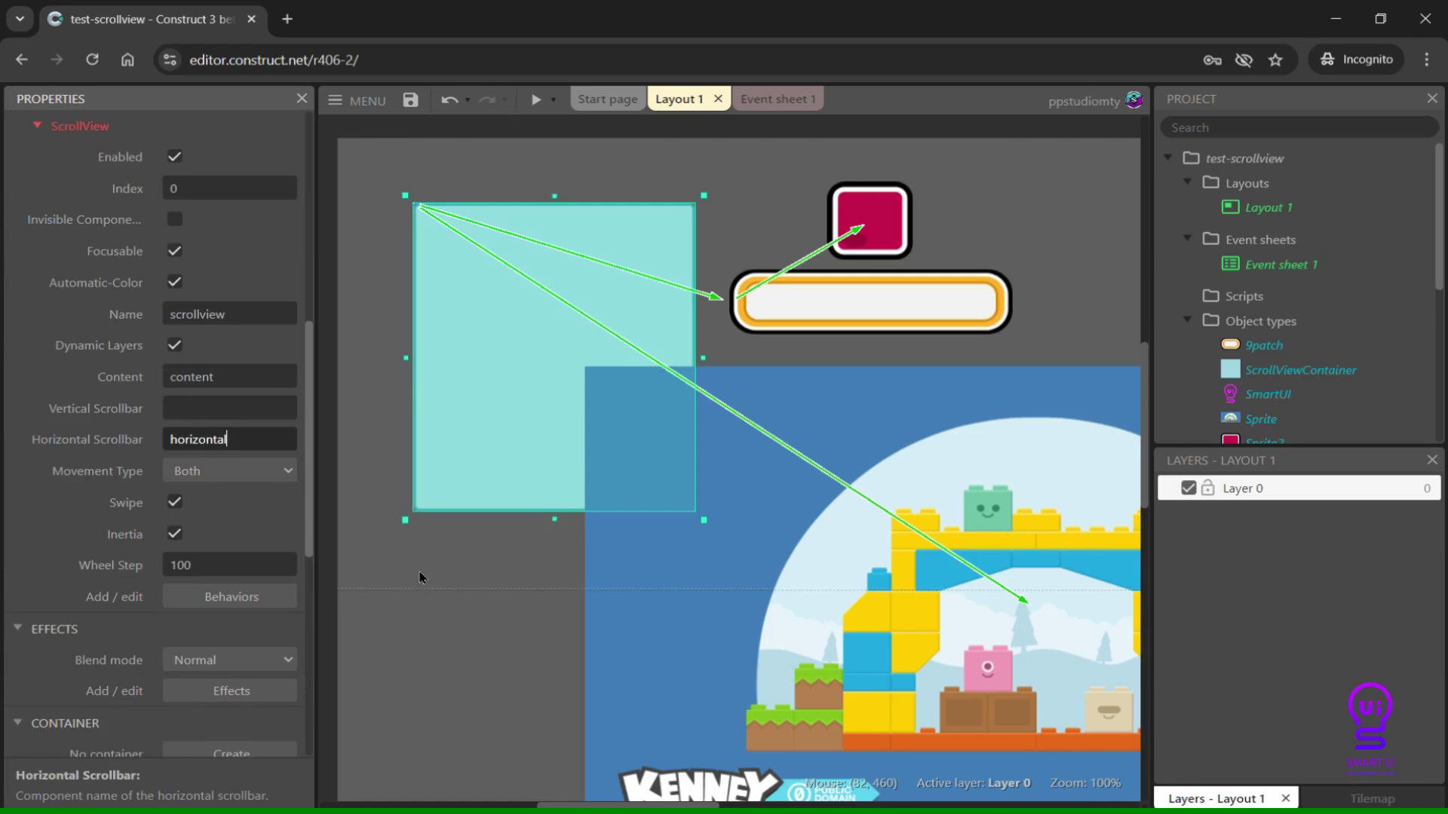
key("Tab")
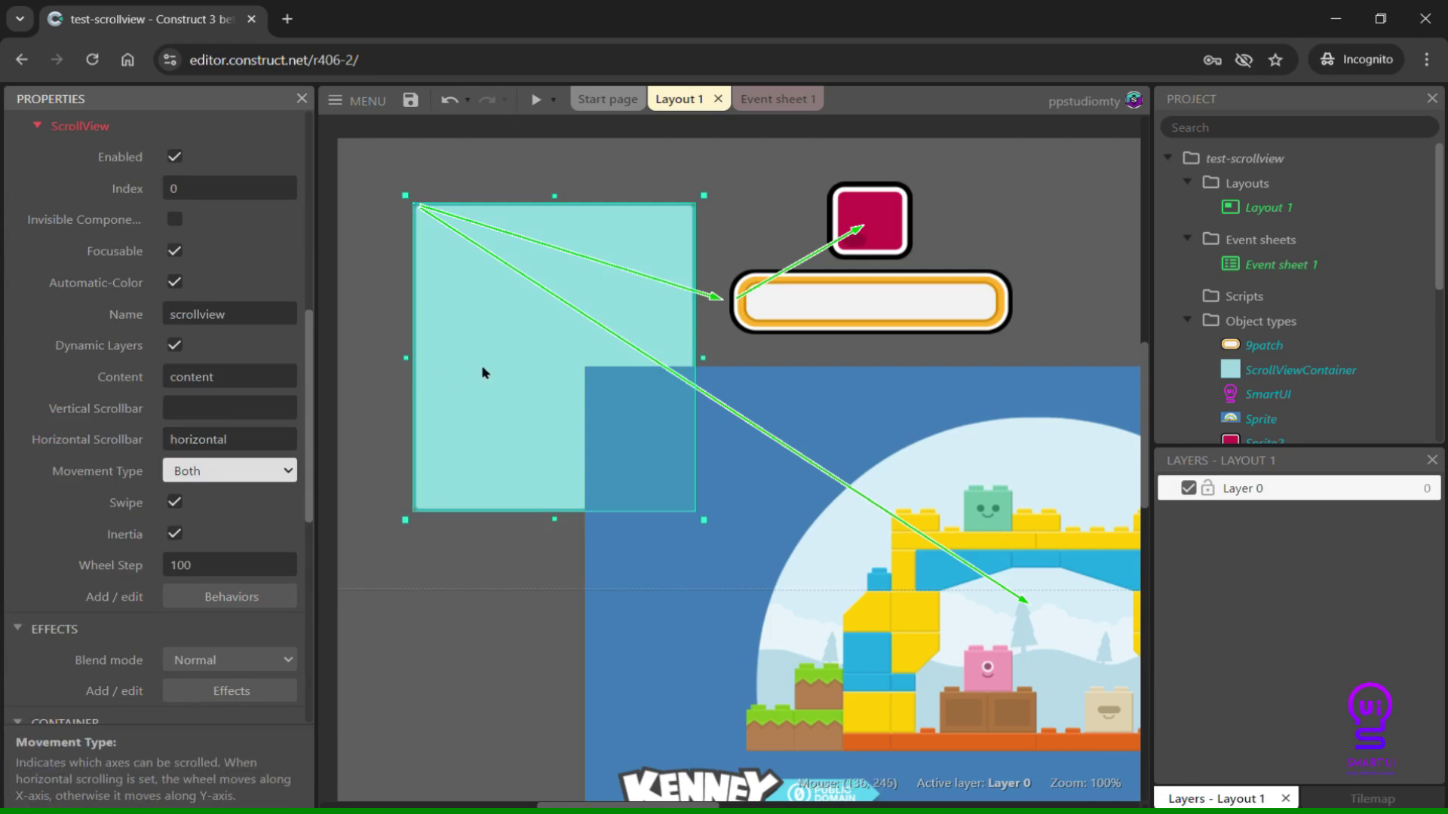
Shift all layout objects slightly up and to the left
key("ctrl+a")
left_click_drag(533, 356, 528, 331)
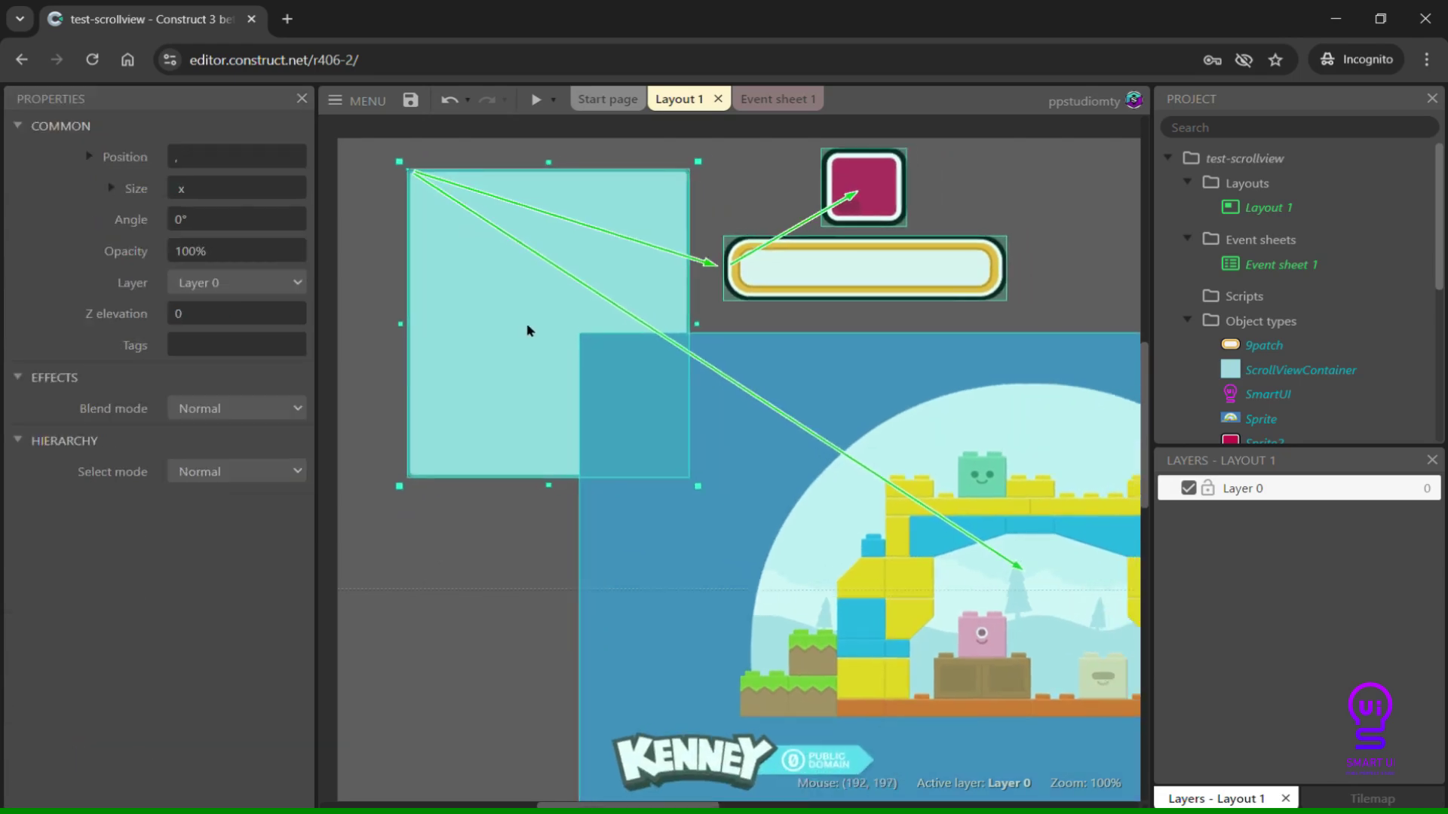
left_click(1114, 187)
Move the orange bar and pink button below the container and start a preview
left_click(785, 268)
left_click(881, 198)
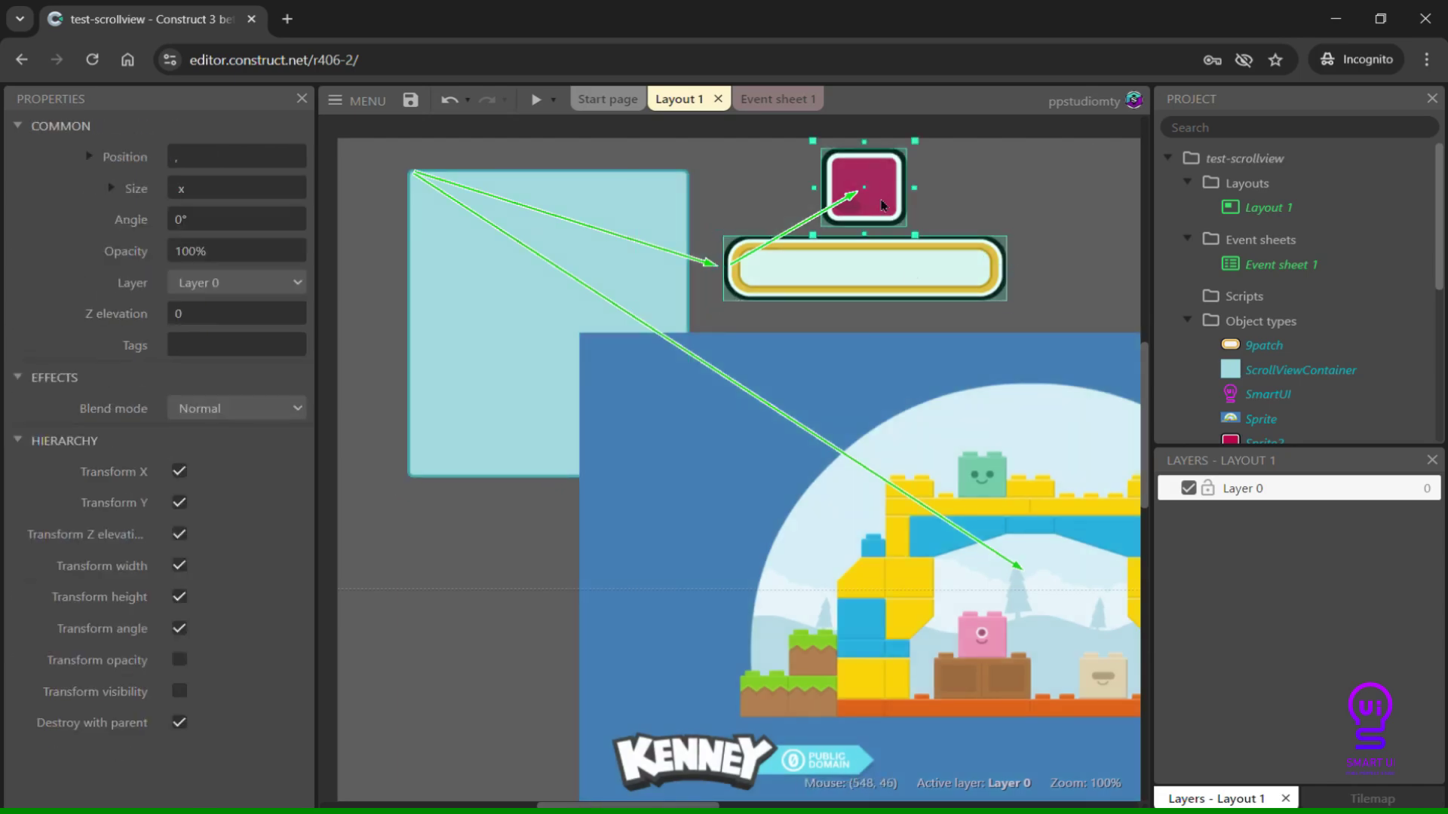
left_click_drag(882, 204, 595, 537)
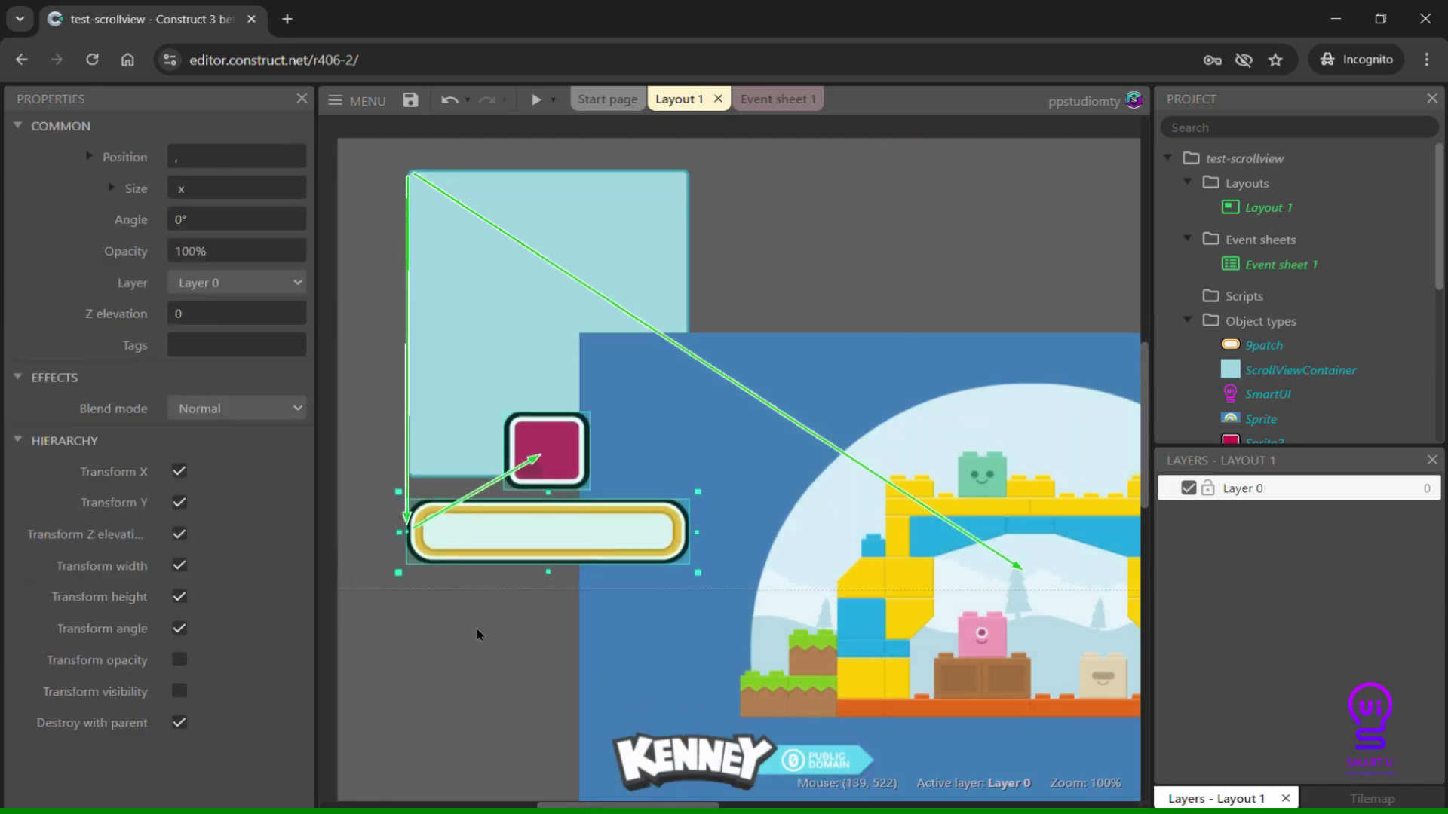
left_click(536, 100)
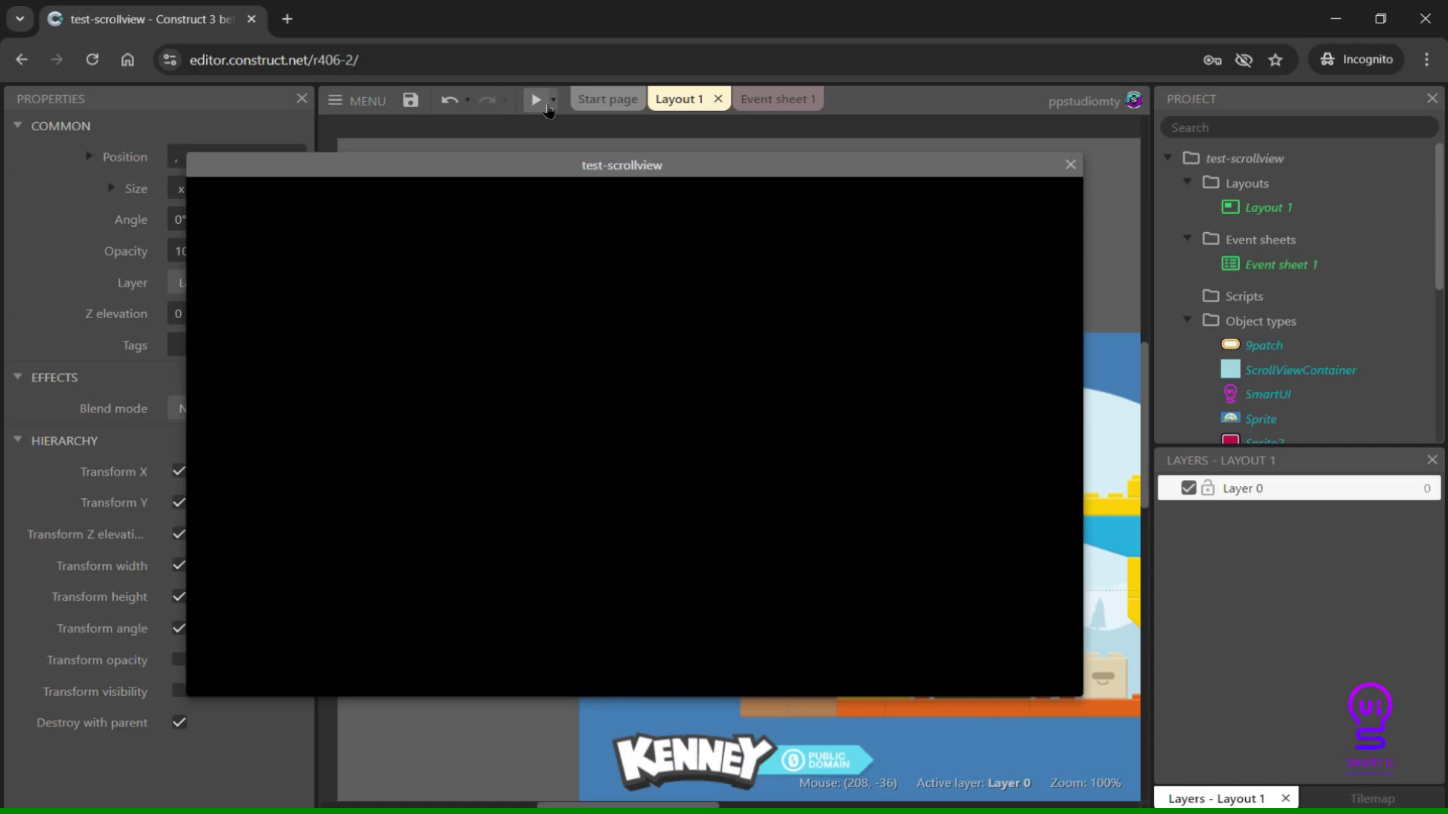
Scroll the picture sideways in the preview window, then close the preview
left_click(300, 625)
left_click_drag(588, 625, 260, 616)
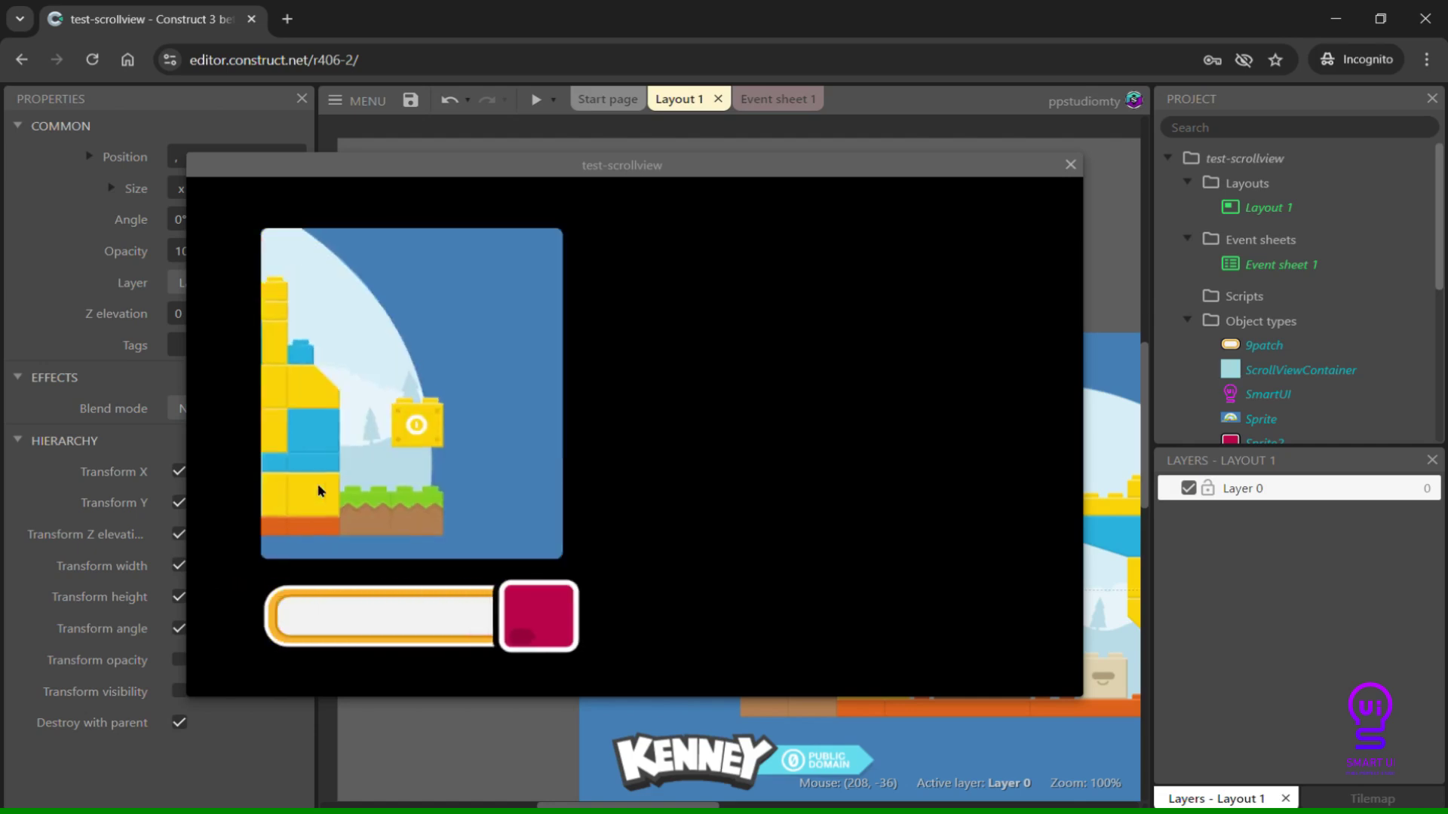
left_click_drag(401, 435, 312, 298)
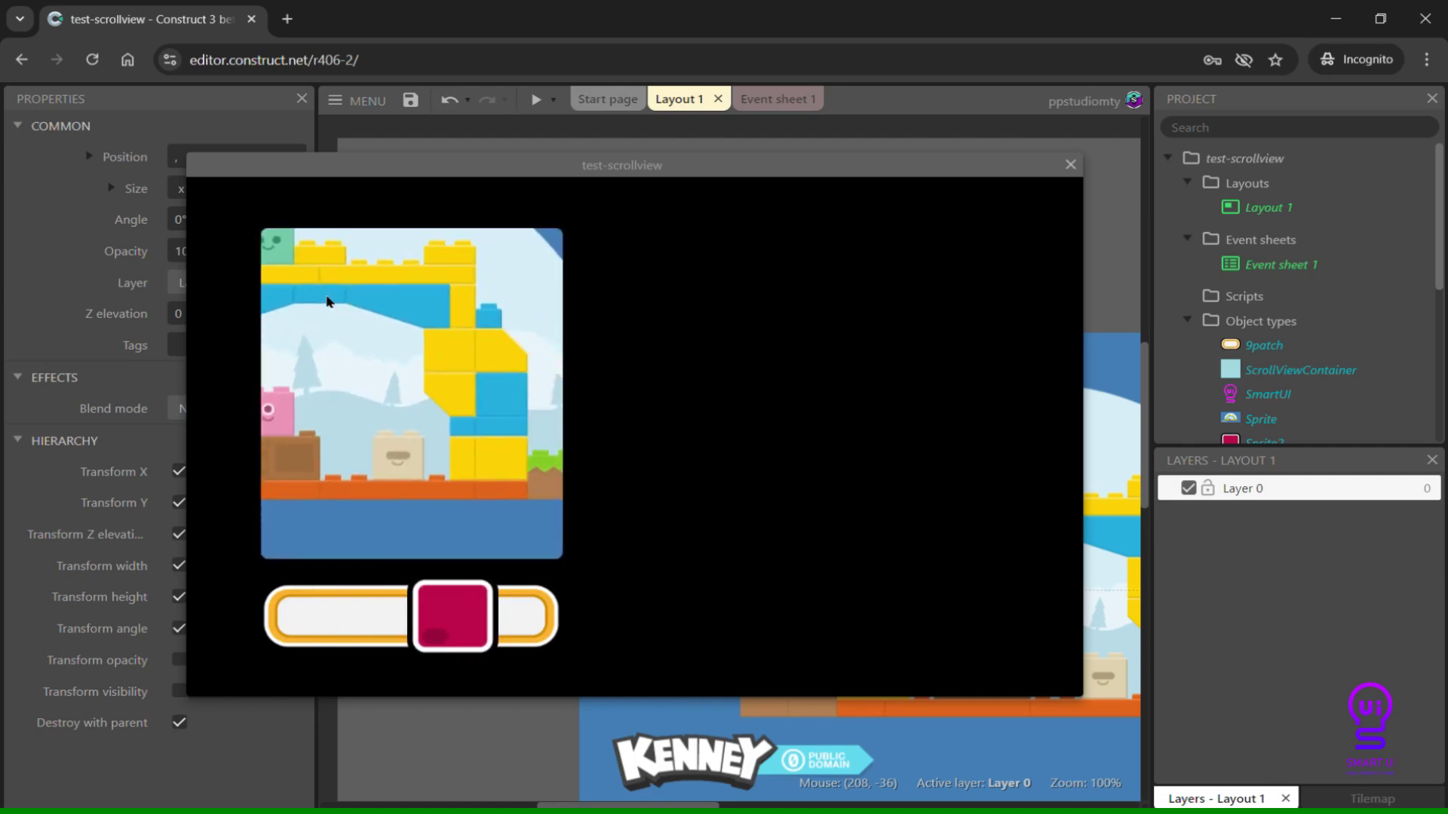
left_click_drag(462, 410, 170, 431)
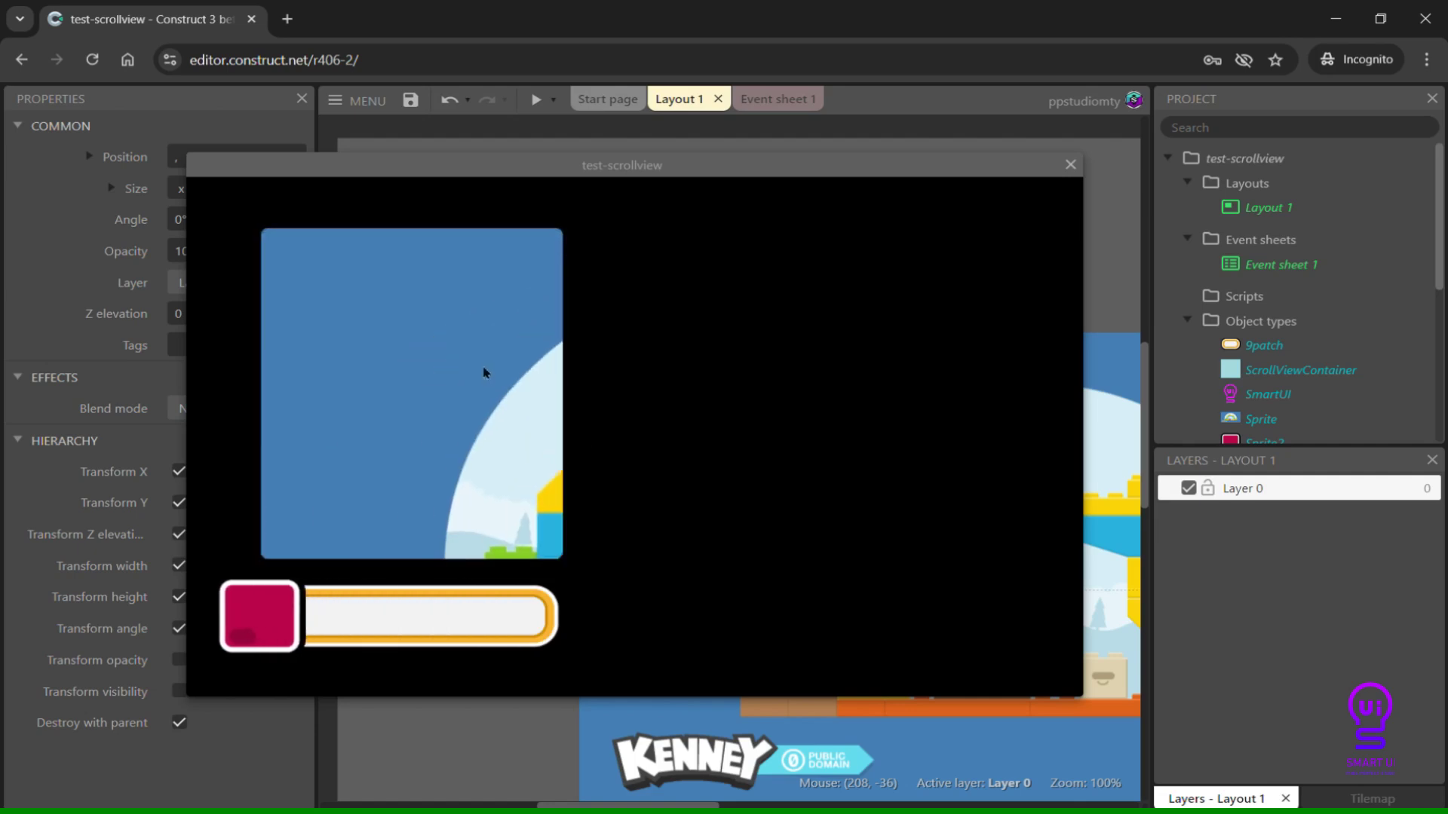
left_click(1070, 165)
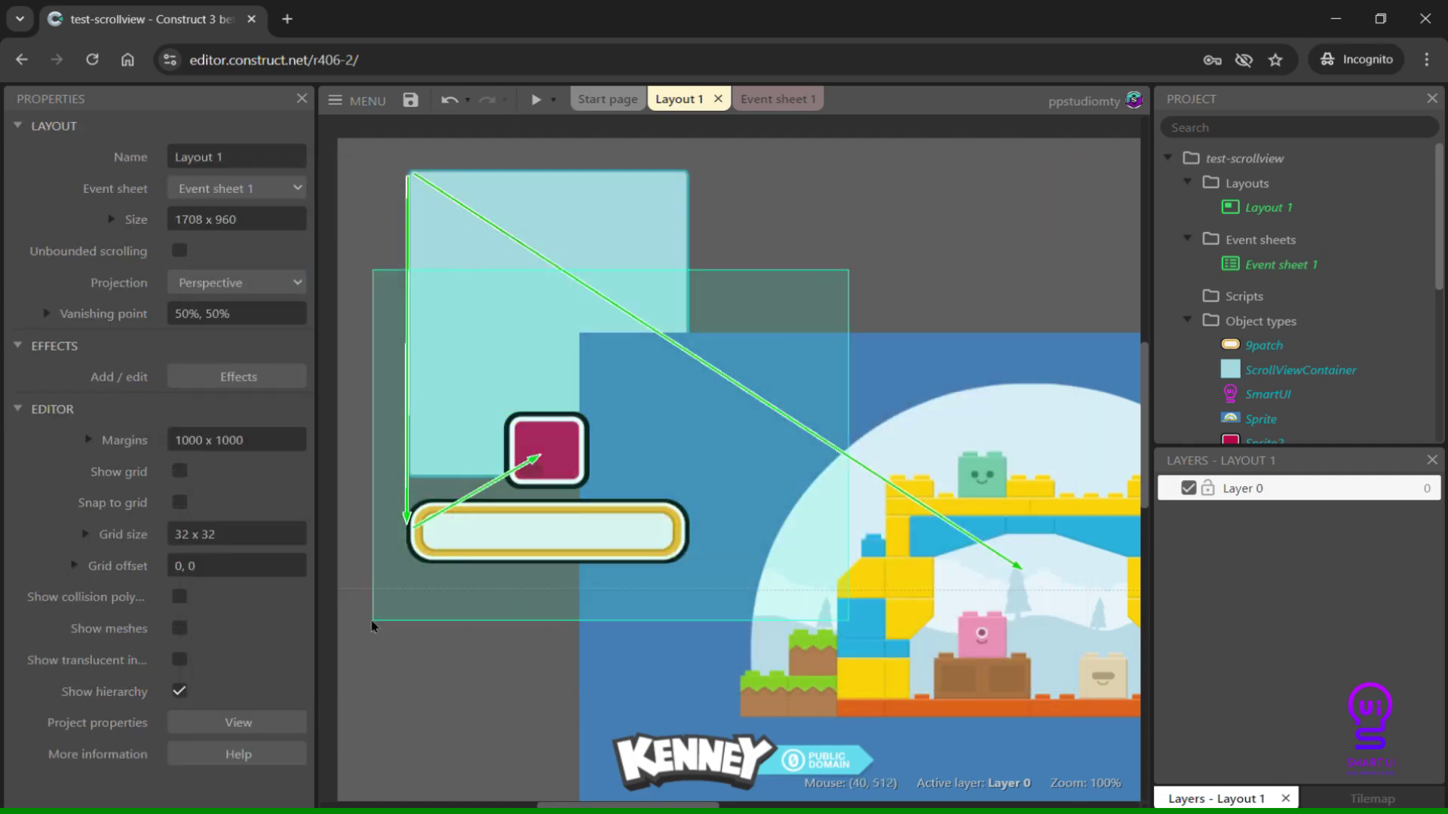
Duplicate the bar and button pair and move the copy to the top area
left_click_drag(546, 532, 641, 484, "ctrl")
left_click_drag(692, 439, 916, 203)
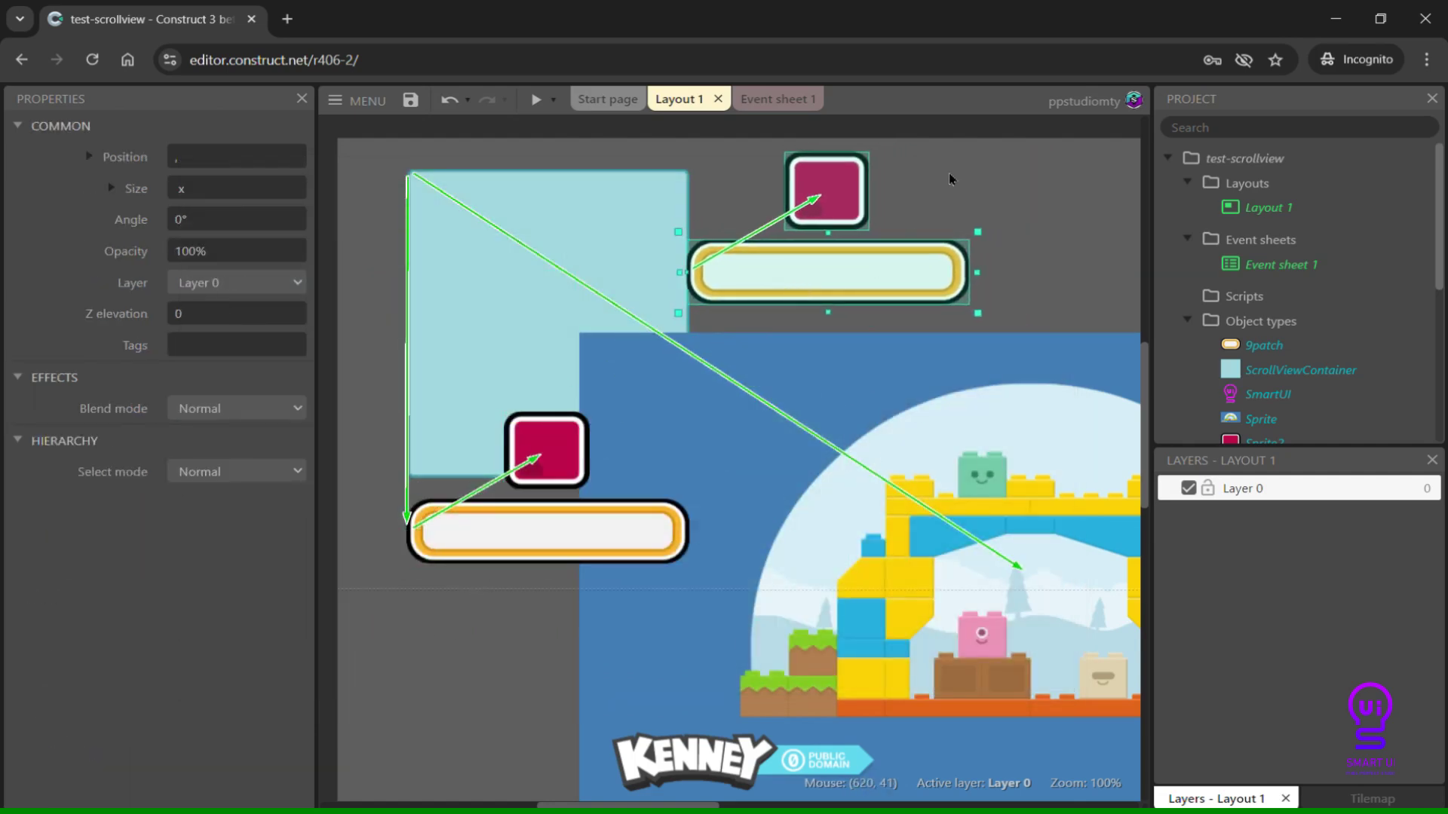
left_click(1012, 275)
Rotate the copied bar to 90°, place its button beside it, and name it vertical
left_click(916, 271)
mouse_move(1019, 278)
left_mouse_down()
mouse_move(699, 528)
mouse_move(829, 198)
mouse_move(879, 258)
left_mouse_up()
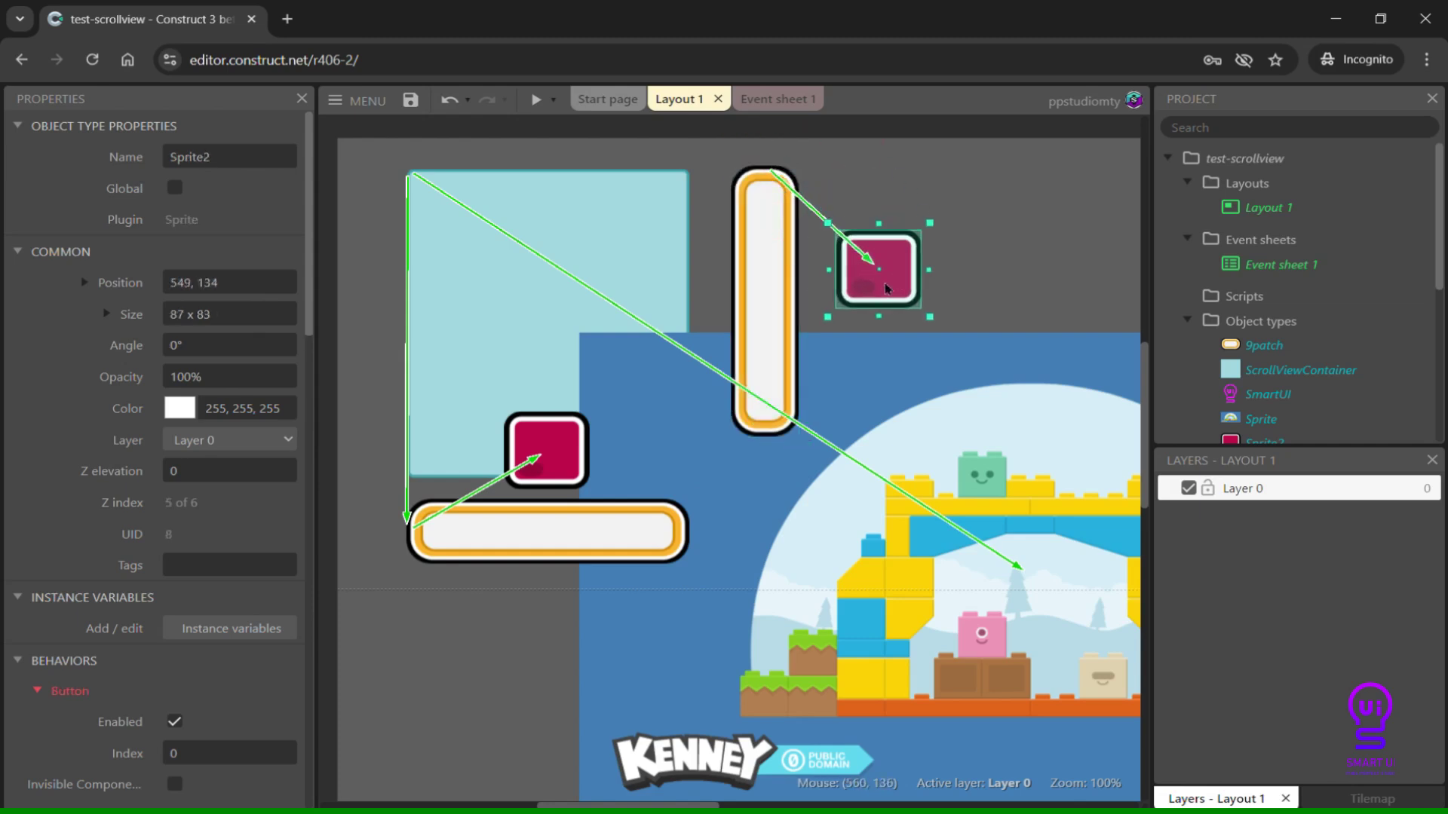
left_click_drag(782, 272, 782, 299)
scroll(212, 509, "down", 5)
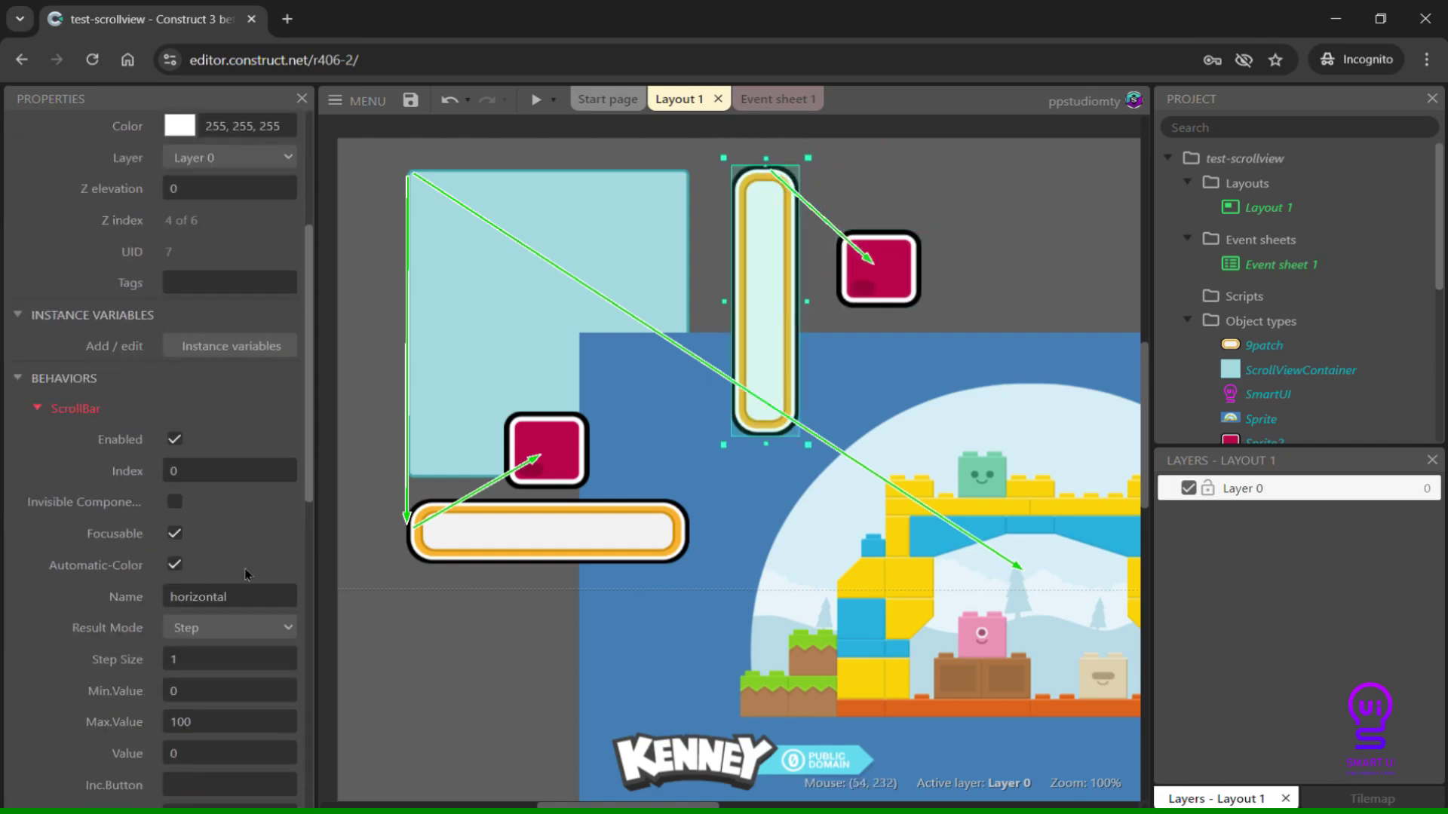
left_click(250, 597)
type("vertical")
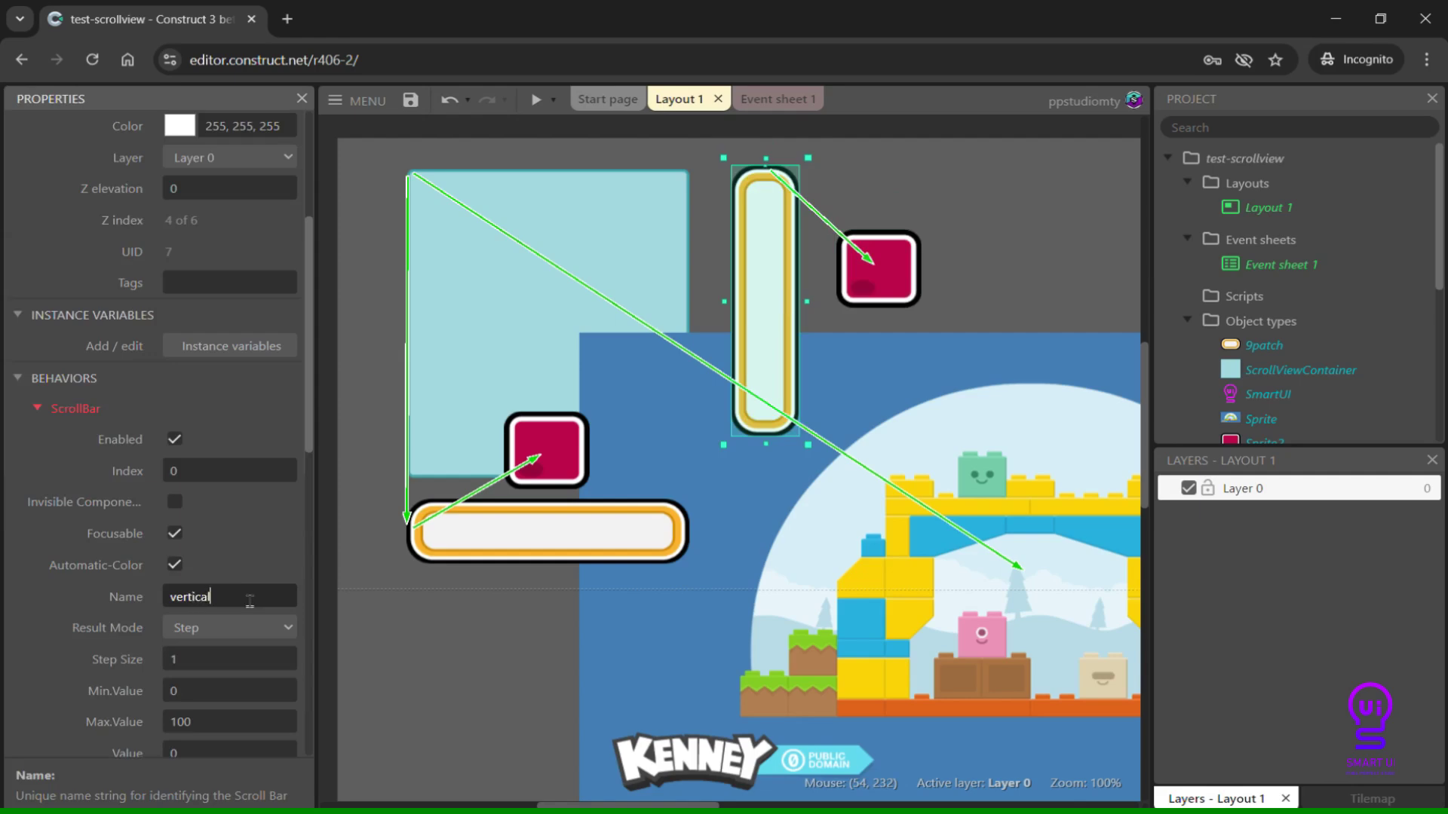
key("Tab")
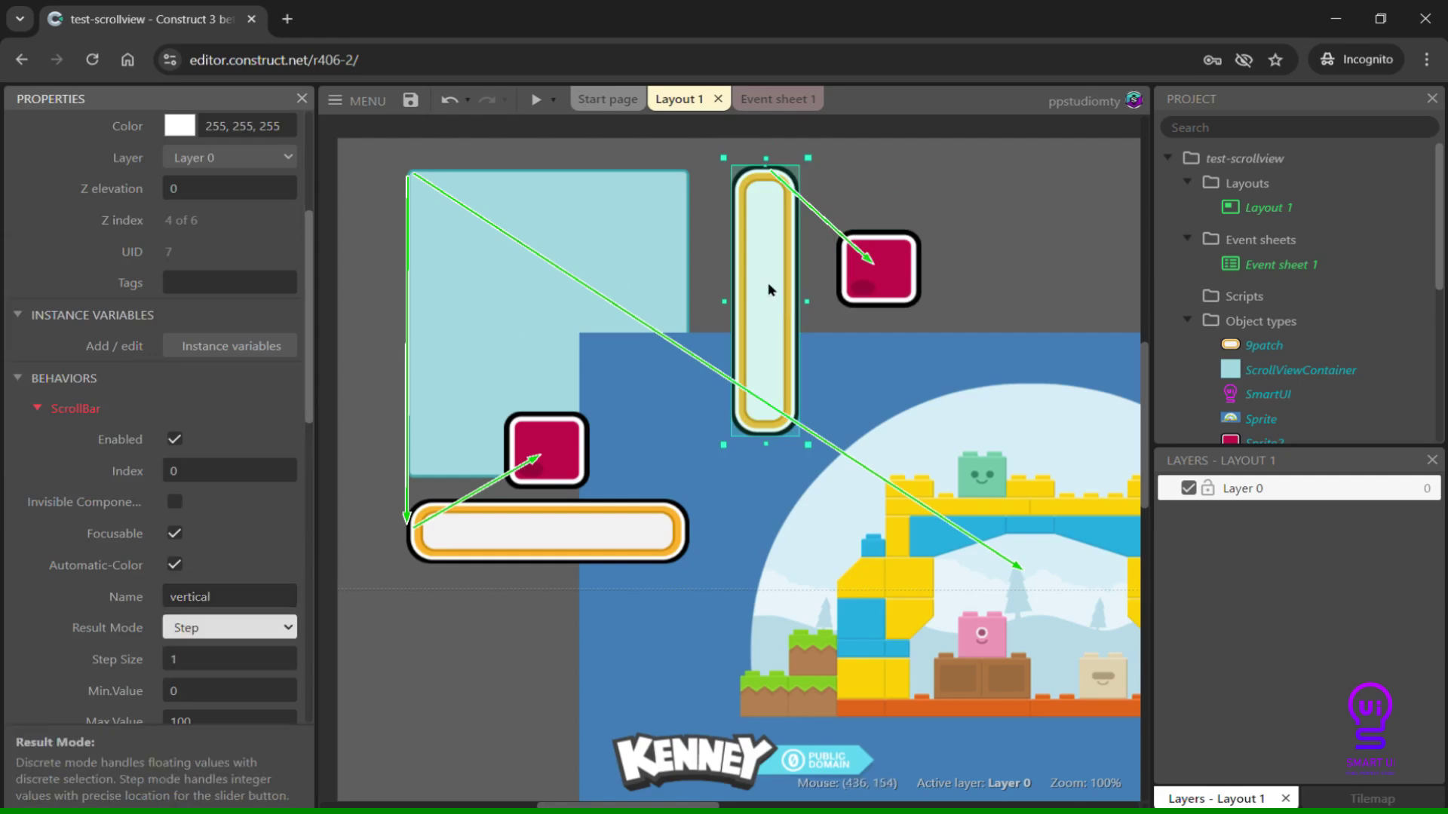
Parent the new bar and button to the container and set Vertical Scrollbar to vertical
left_click(668, 233, "shift")
right_click(668, 234)
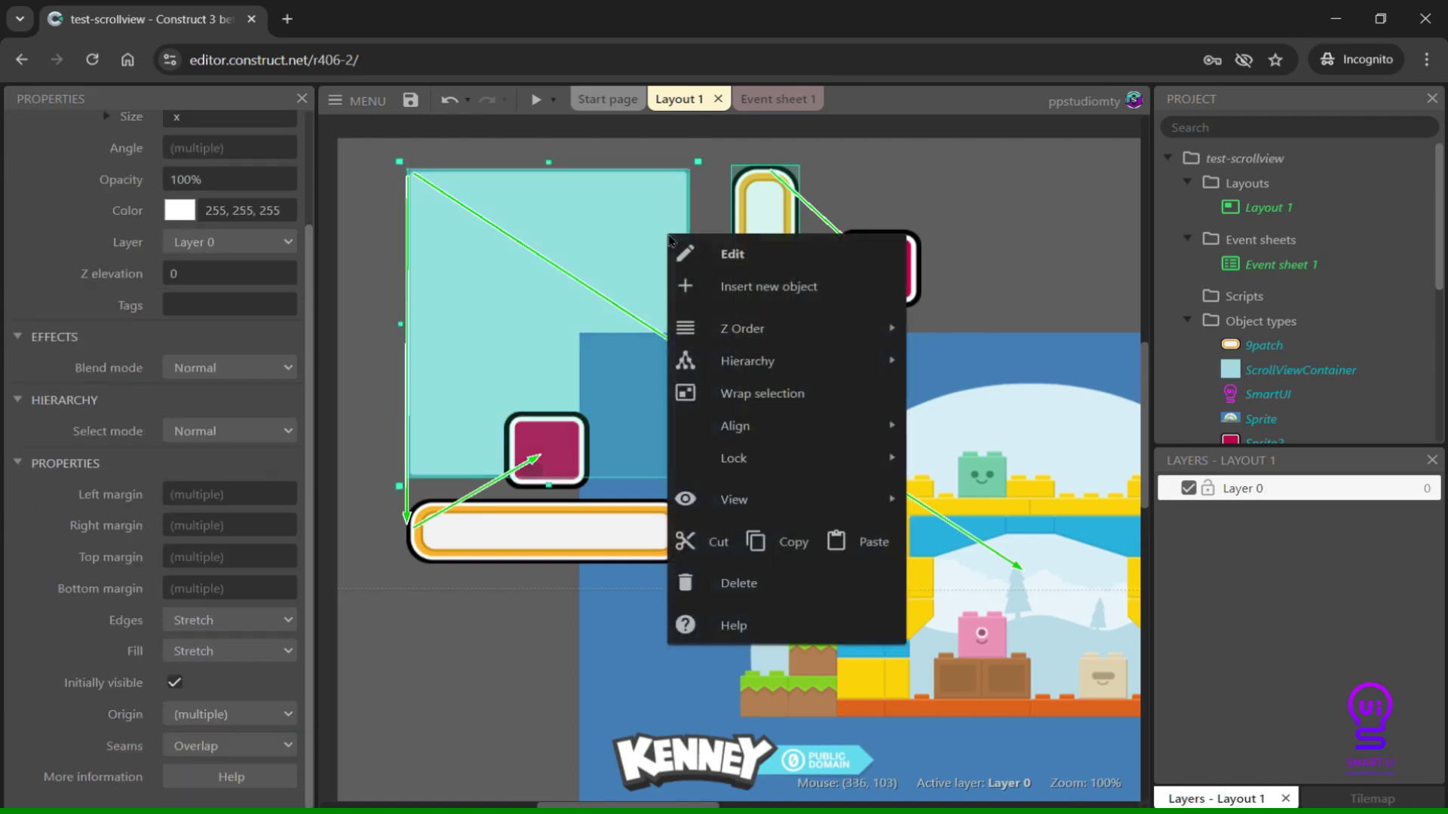
mouse_move(747, 361)
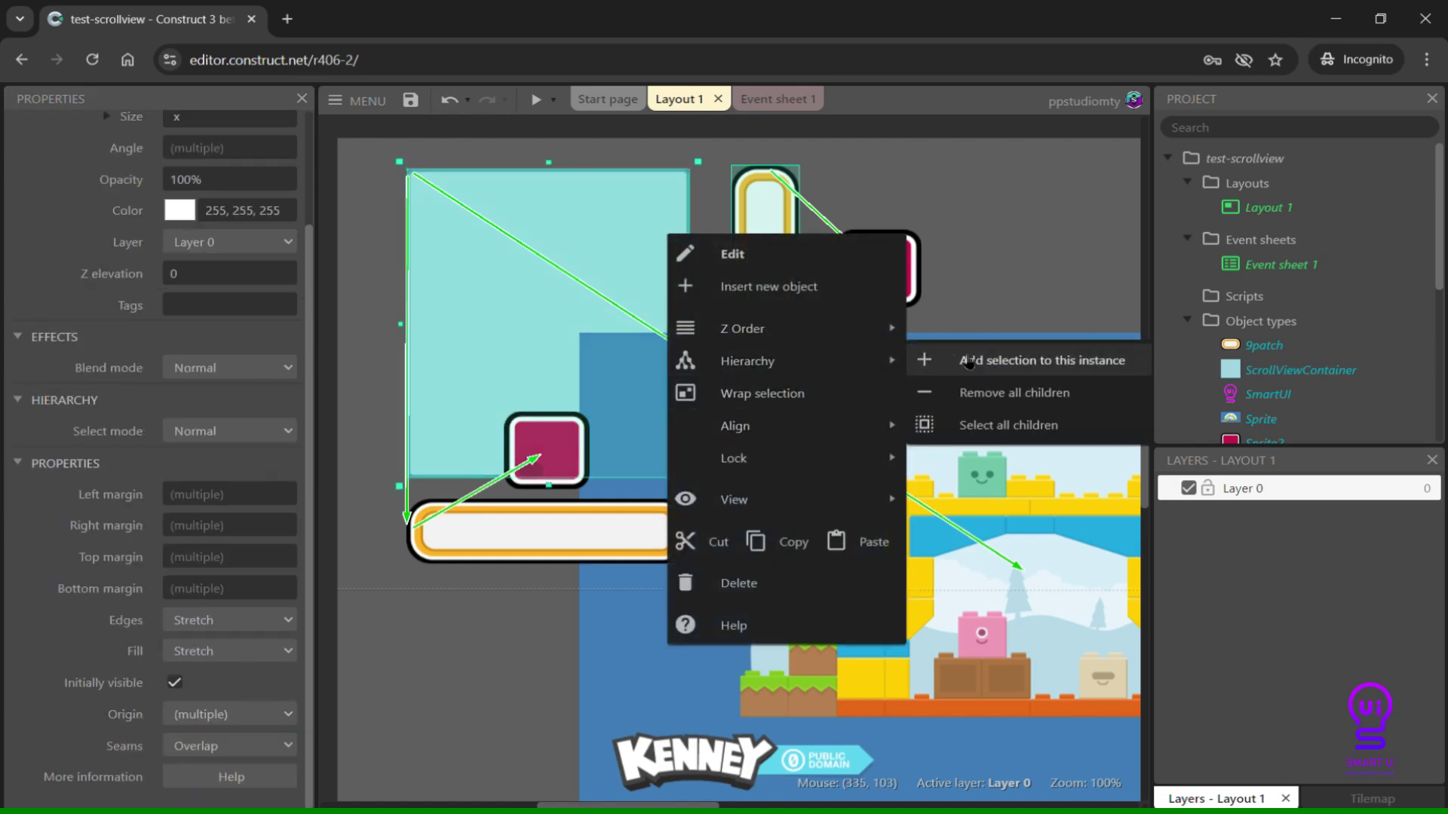
left_click(1007, 361)
left_click(414, 311)
scroll(159, 411, "down", 5)
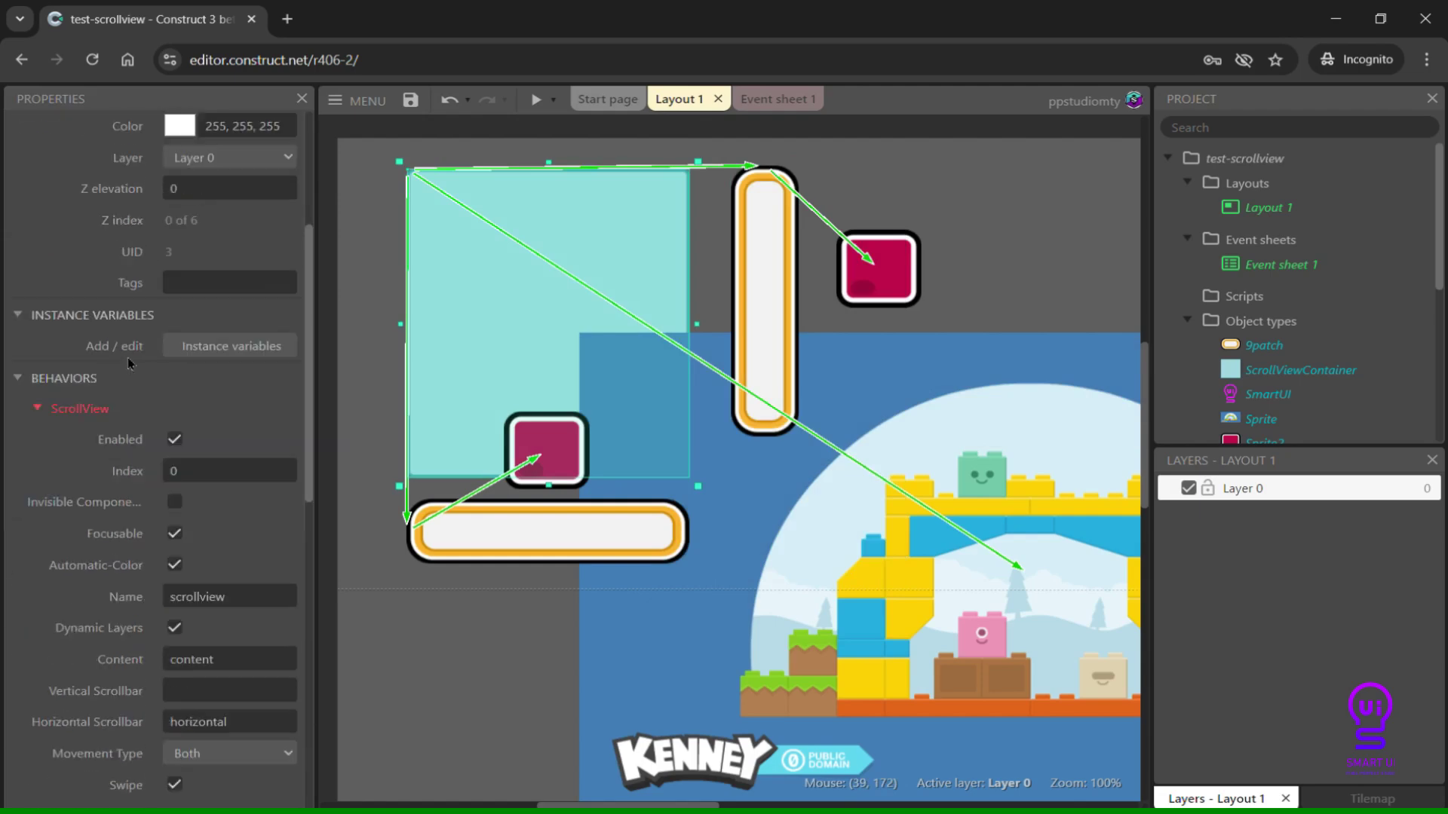
left_click(223, 505)
type("vertical")
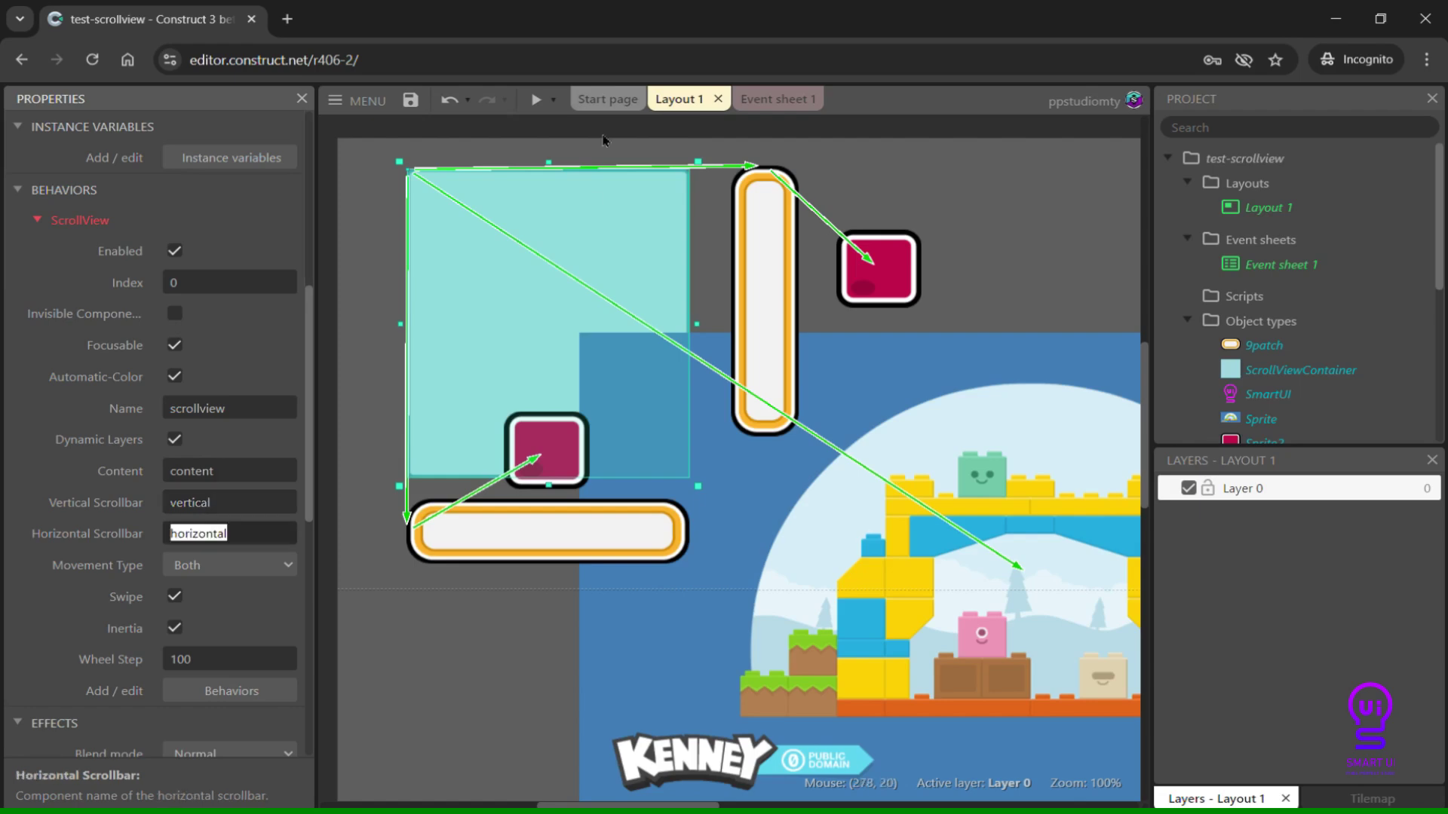
left_click(538, 100)
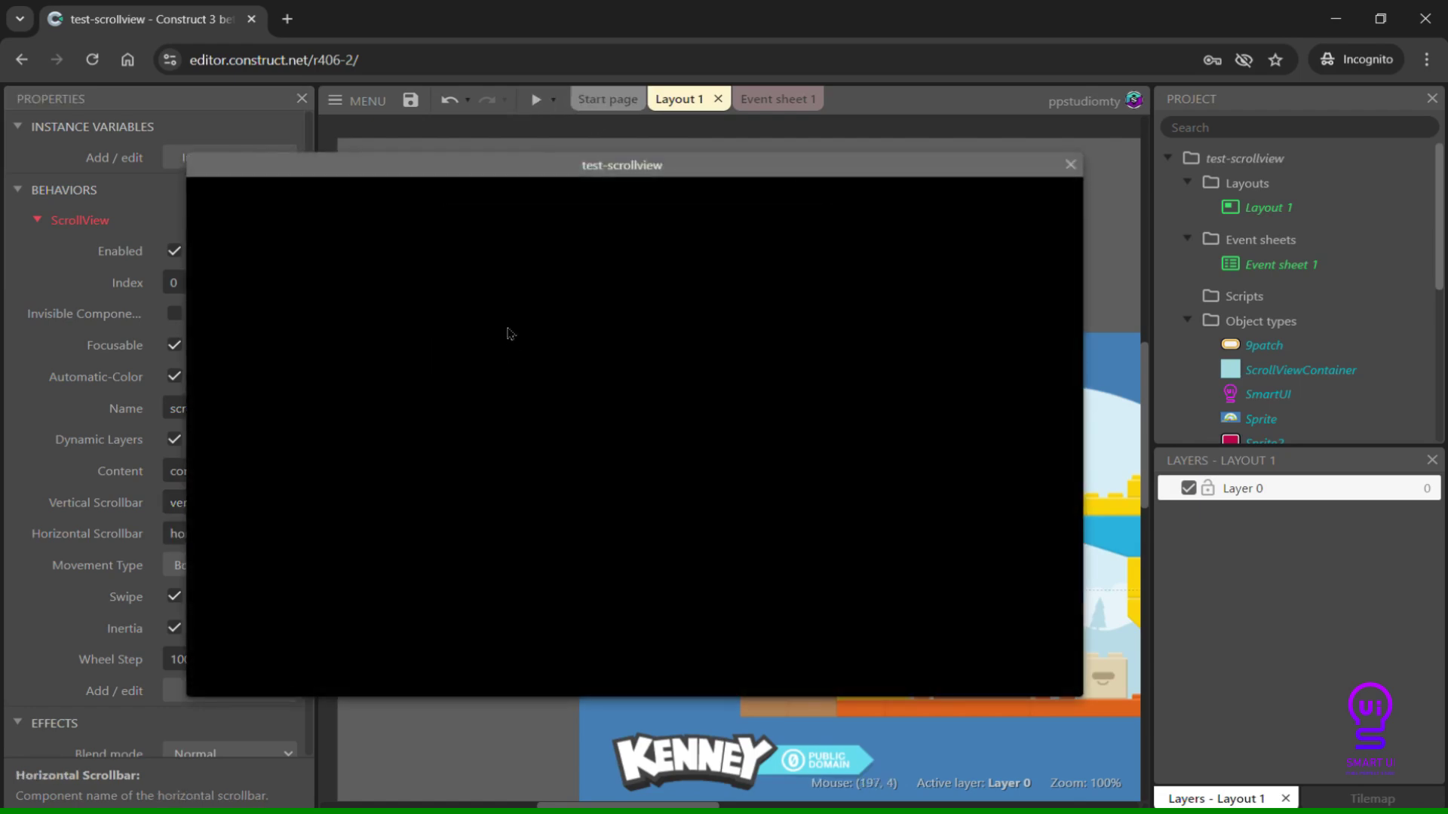
mouse_move(447, 494)
left_mouse_down()
mouse_move(441, 454)
mouse_move(362, 434)
left_mouse_up()
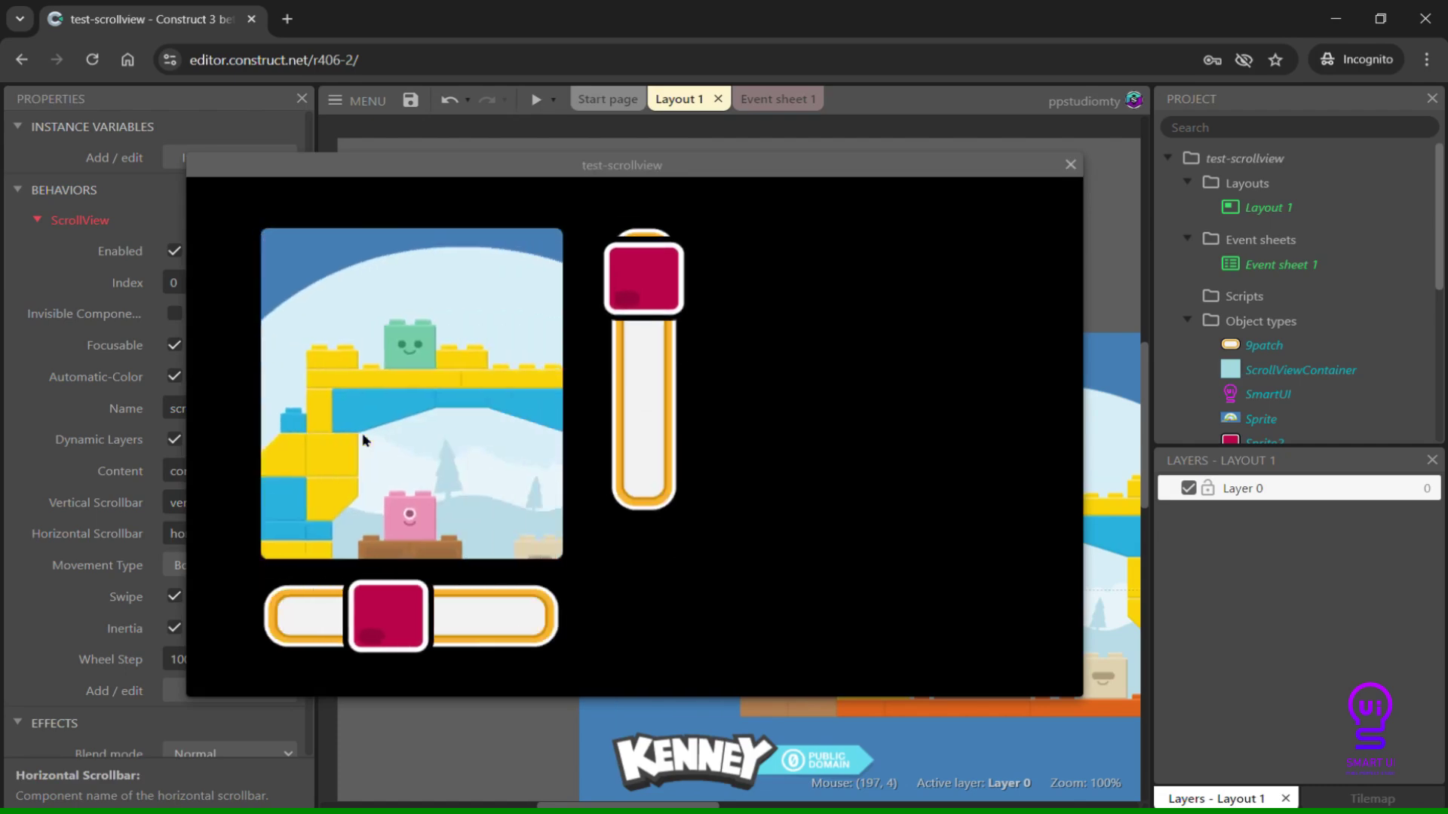
left_click_drag(646, 305, 645, 520)
mouse_move(284, 617)
left_mouse_down()
mouse_move(475, 616)
mouse_move(283, 616)
left_mouse_up()
mouse_move(452, 486)
left_mouse_down()
mouse_move(575, 433)
mouse_move(838, 420)
left_mouse_up()
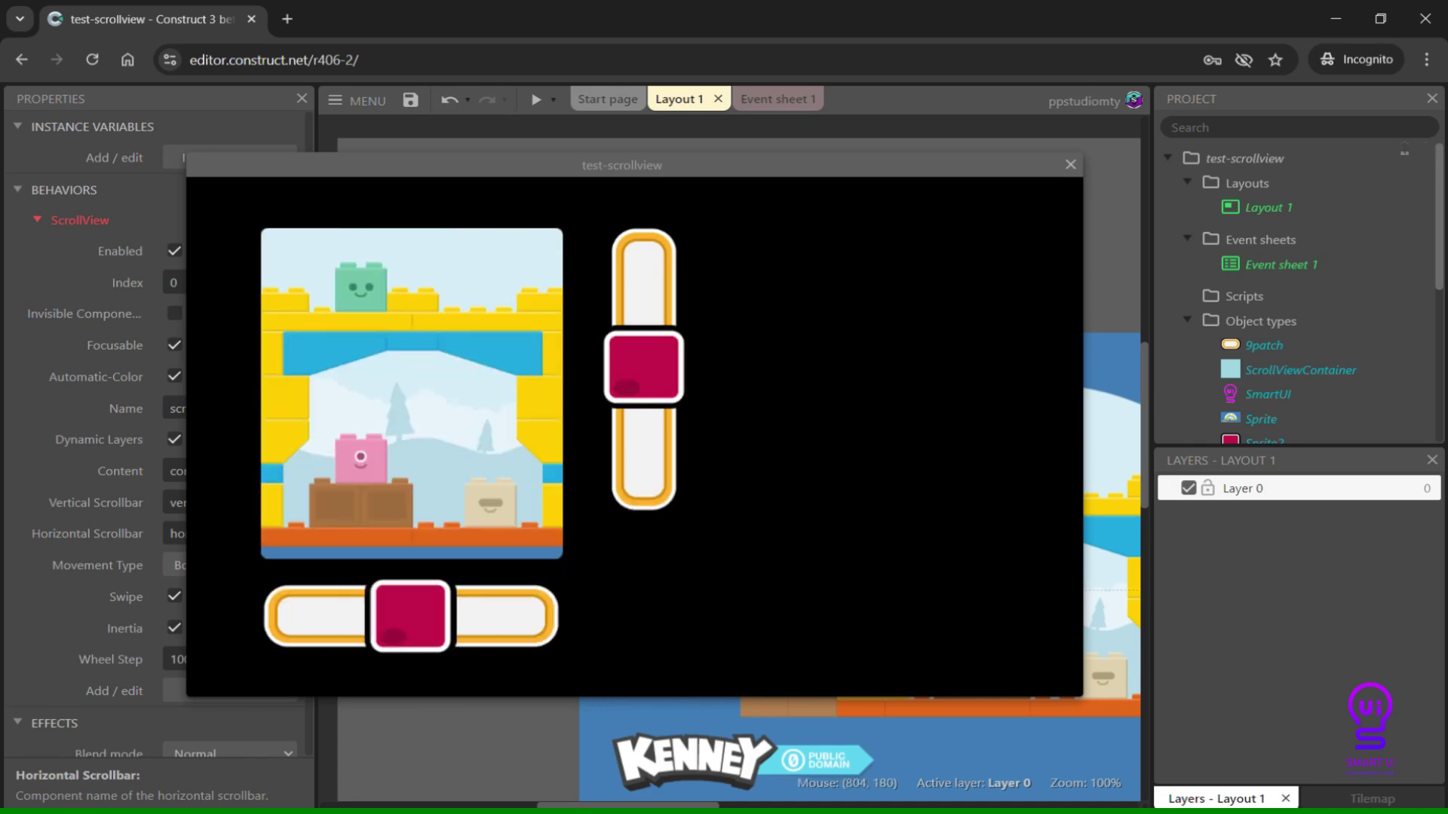
left_click(1070, 165)
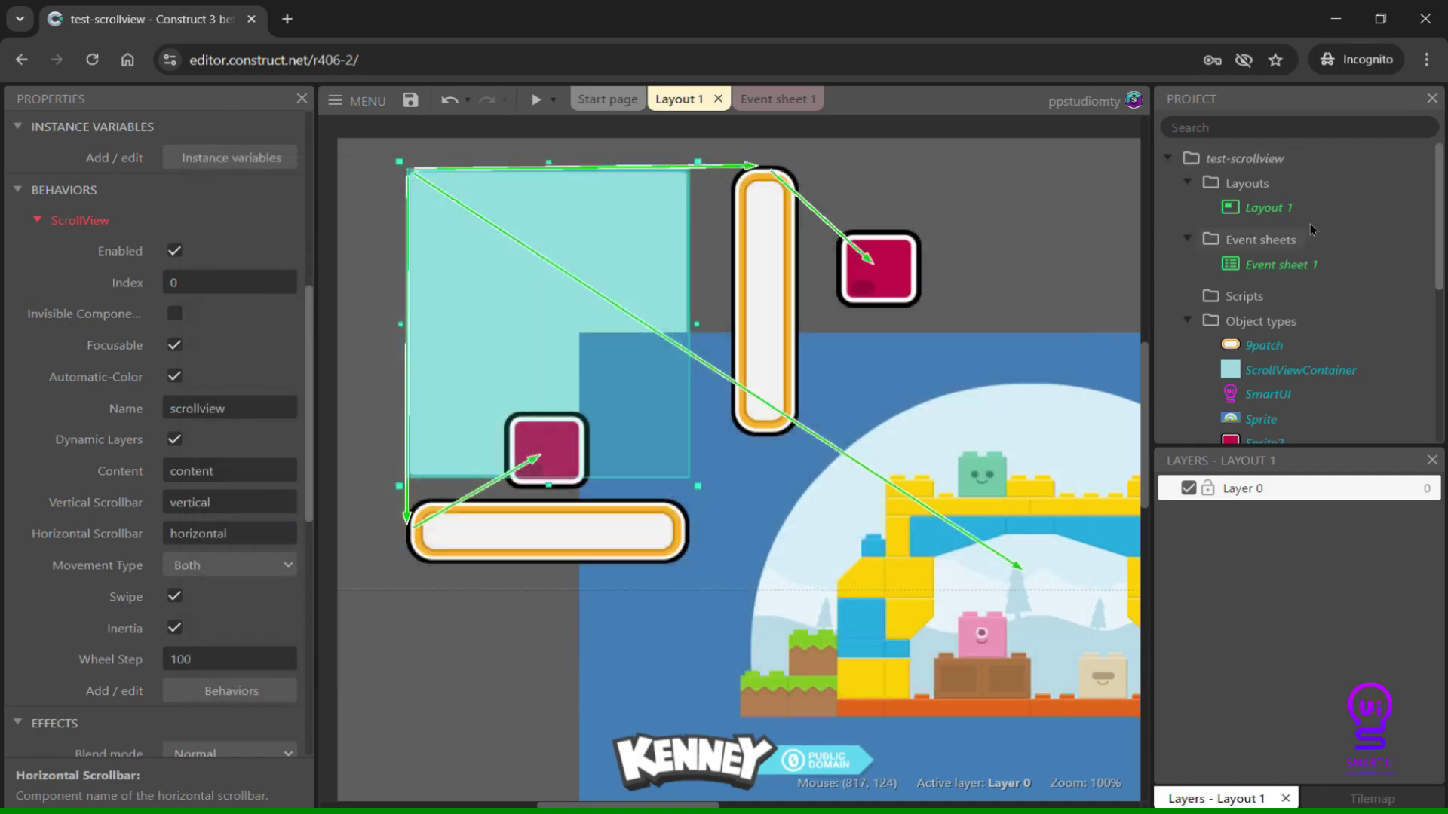